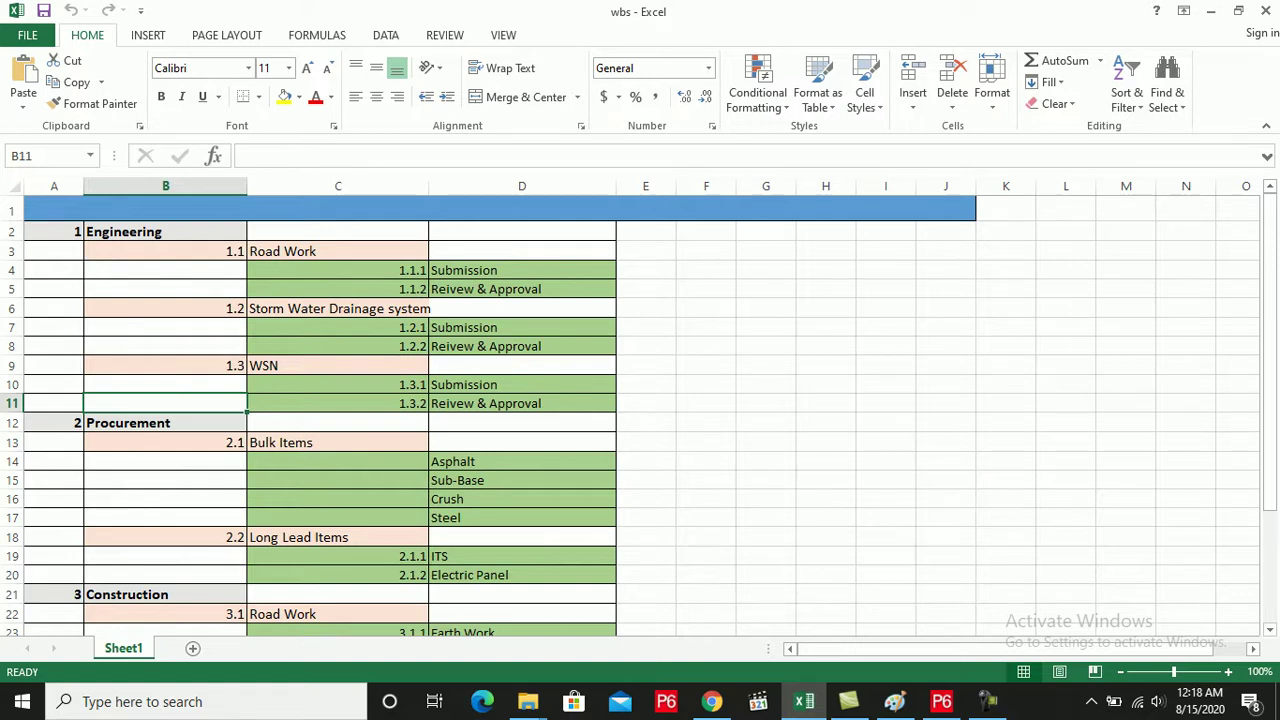
Switch to Primavera P6 and open the WBS view of the Construction of Rashedeya Road project
scroll(640, 416, "down", 3)
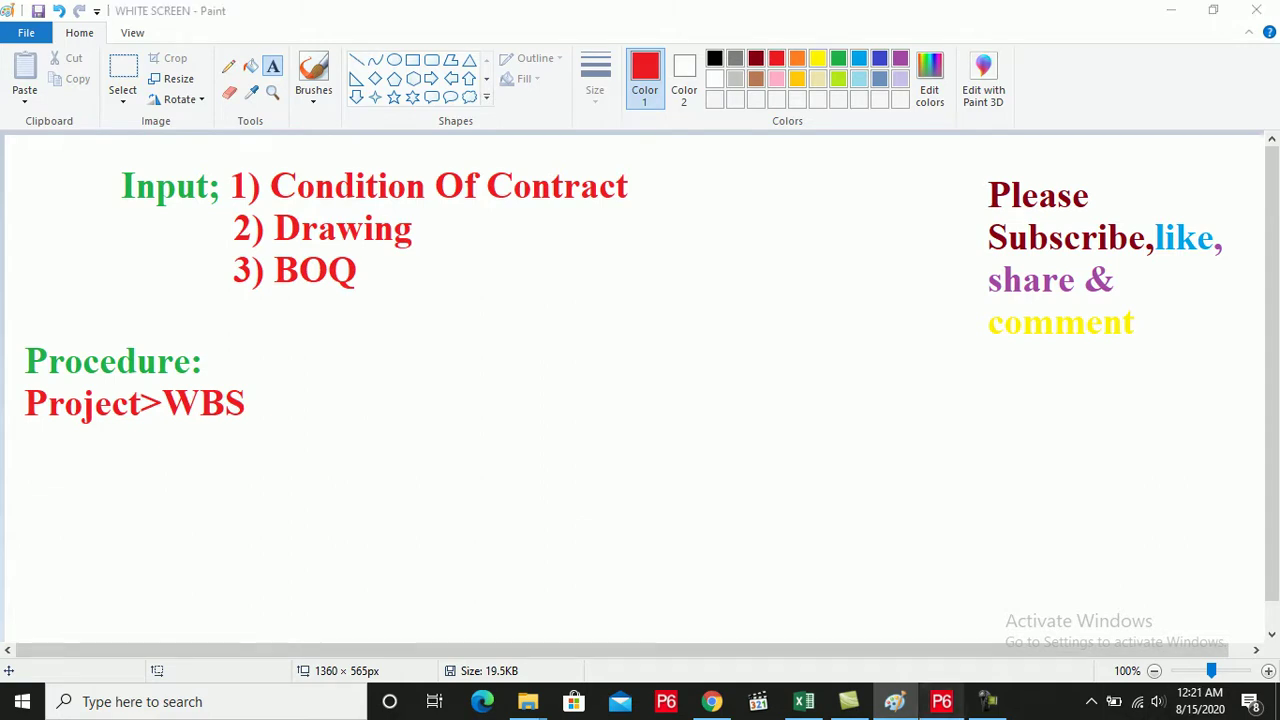
left_click(941, 701)
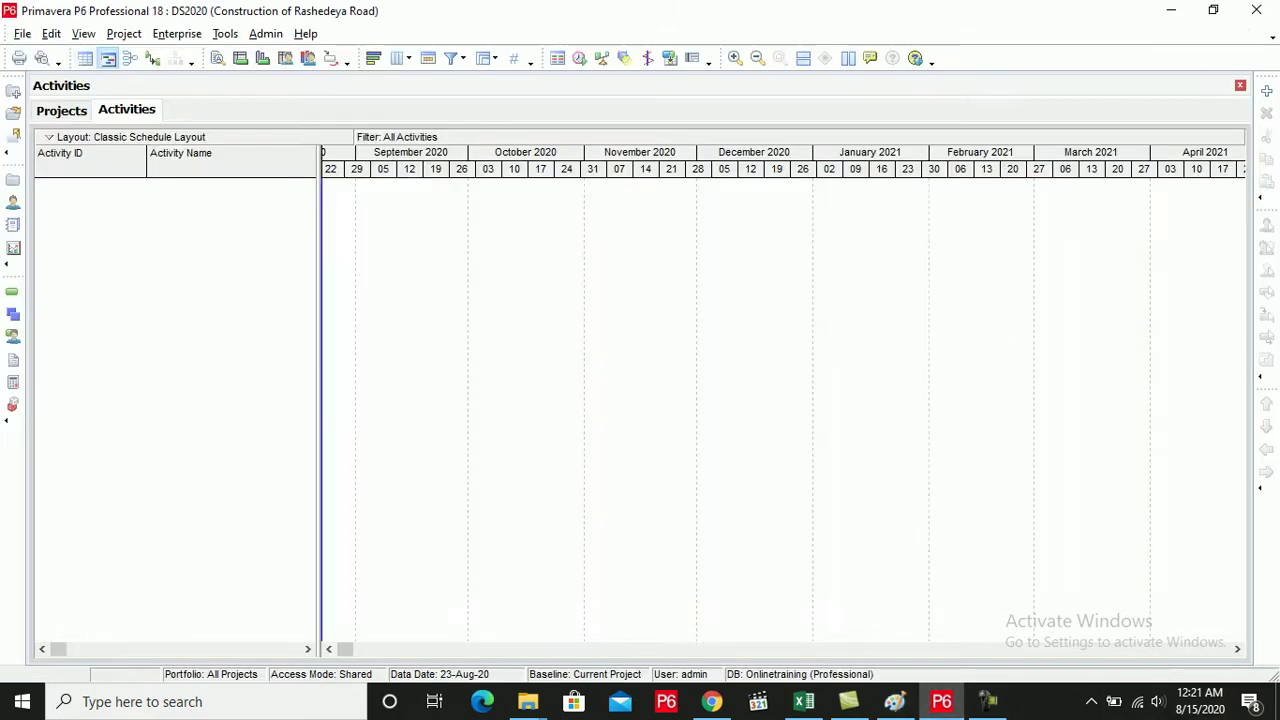
left_click(124, 33)
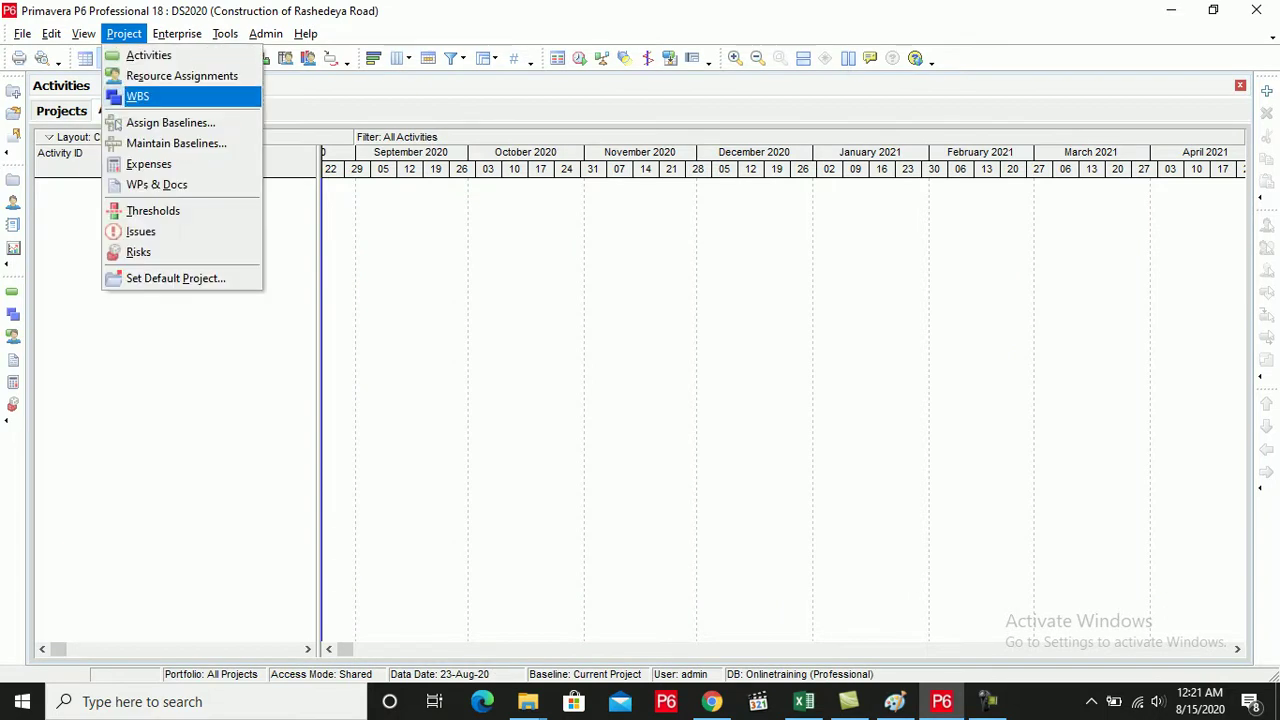
key("Escape")
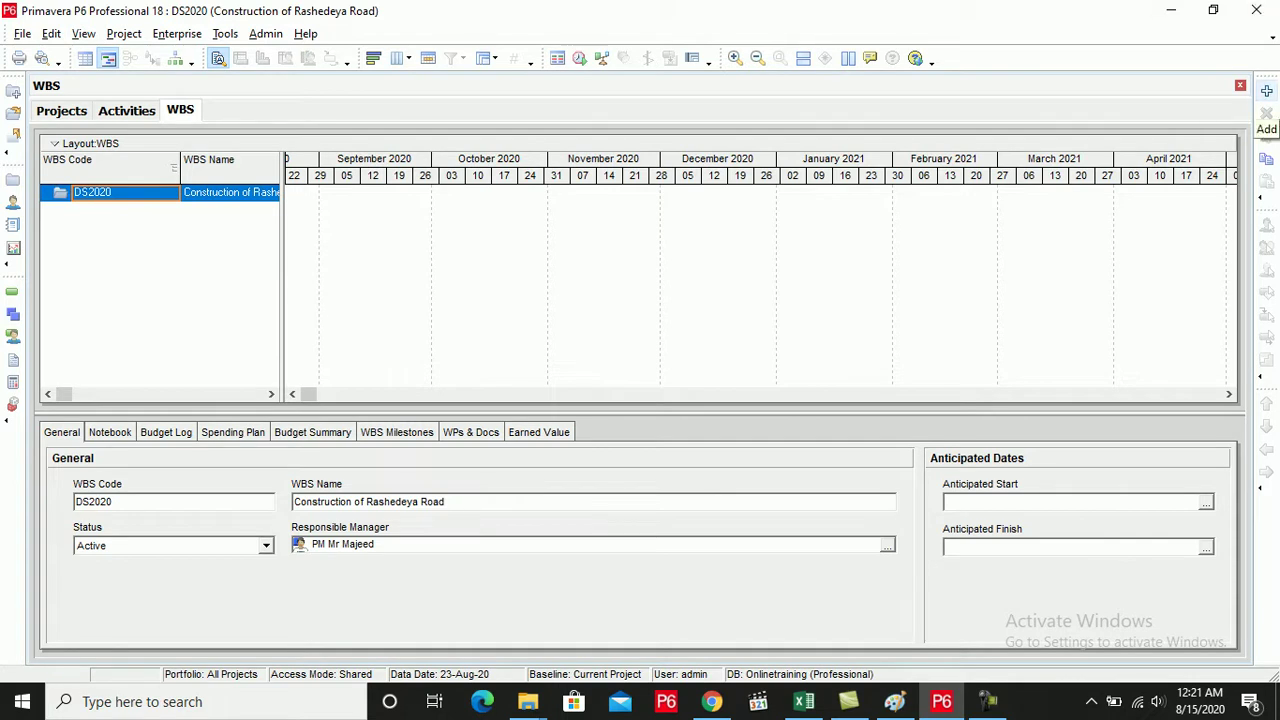
Add a WBS element named Engineering under the DS2020 project, widening the WBS table to show full names
left_click(1266, 90)
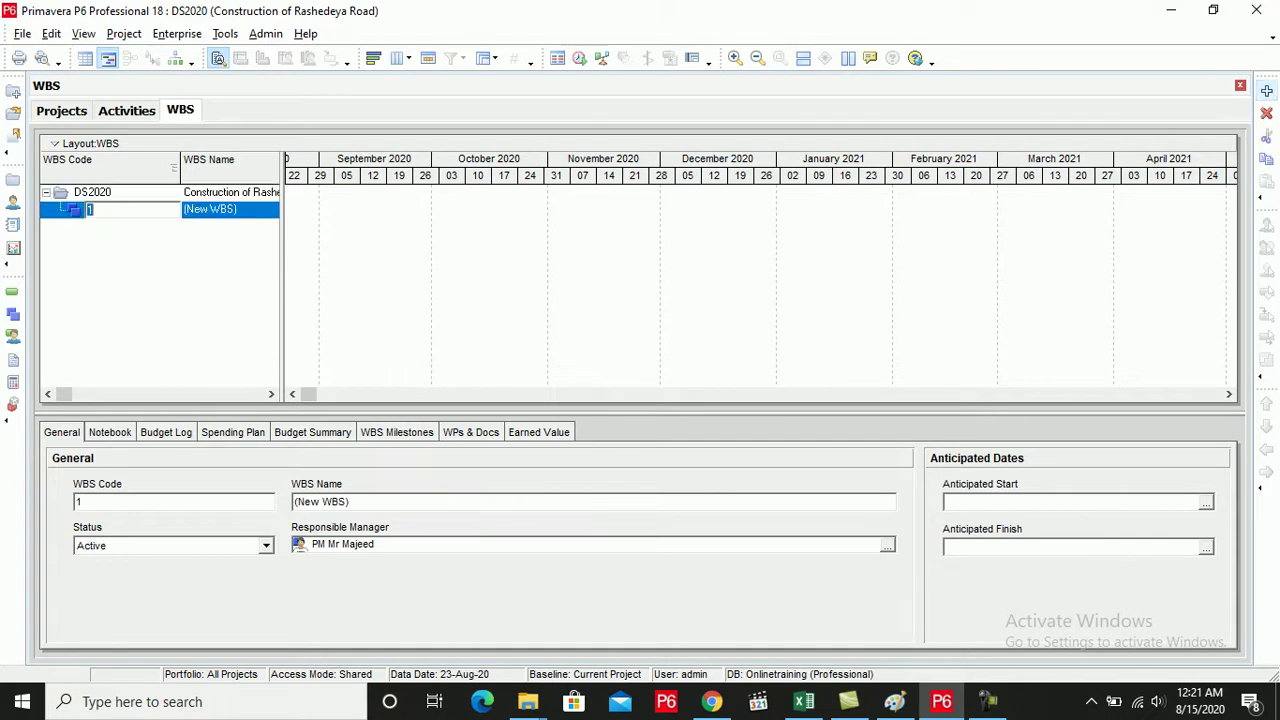
key("Return")
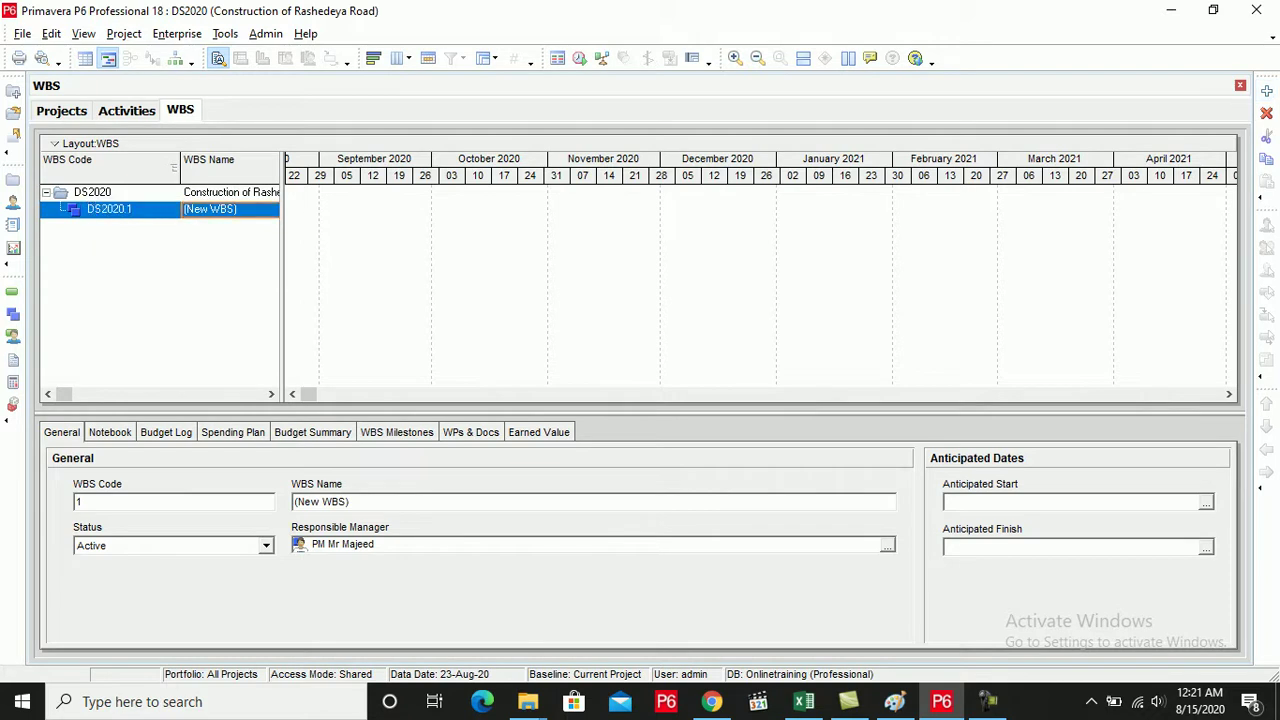
left_click_drag(282, 160, 355, 160)
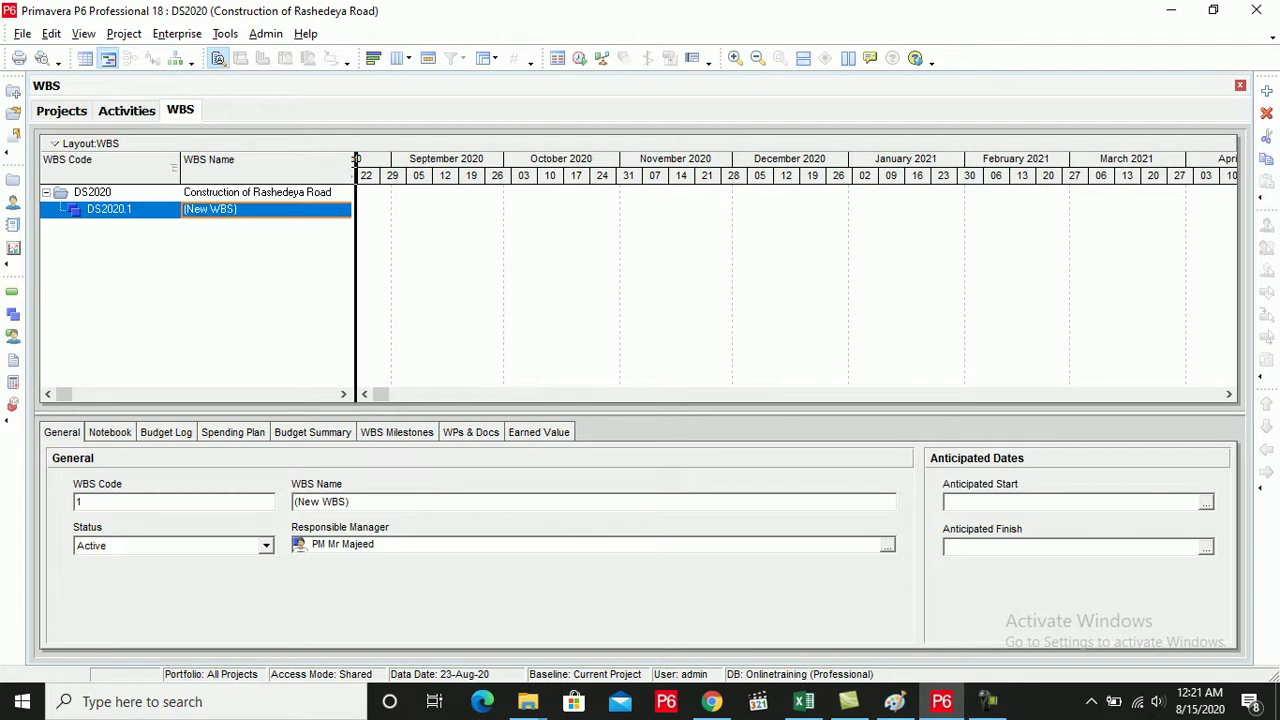
type("En")
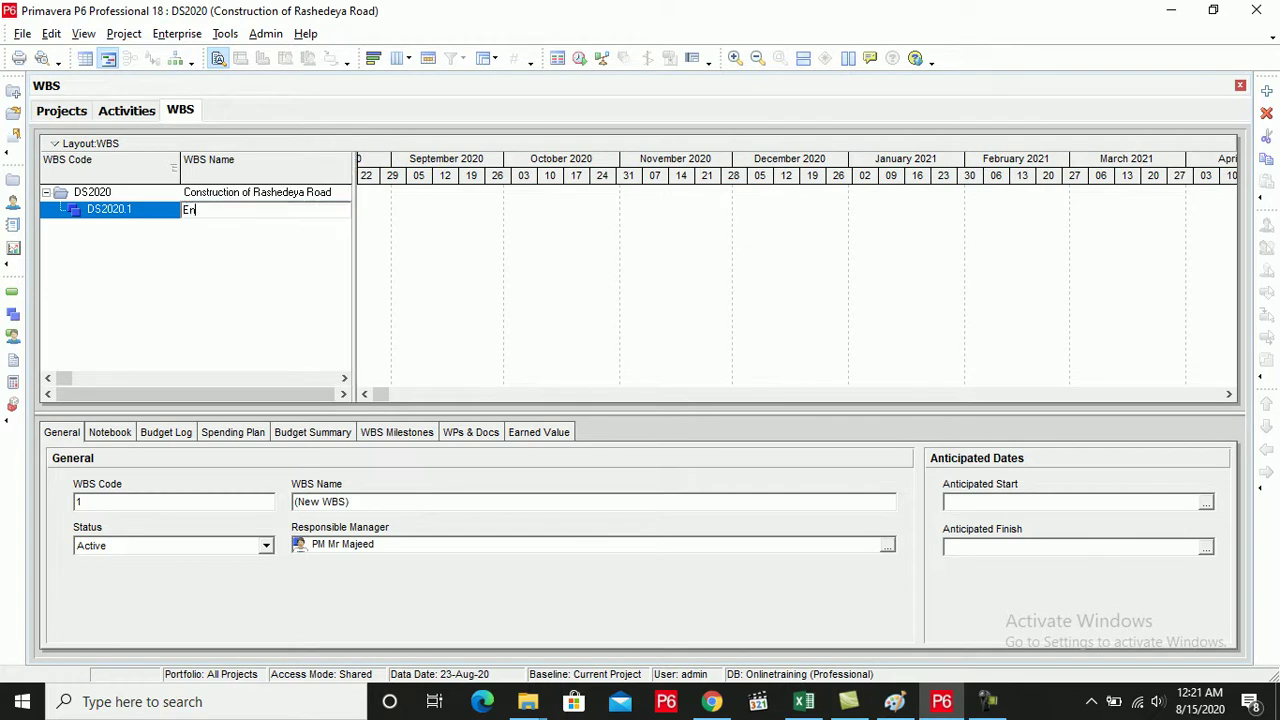
type("gineering")
key("Return")
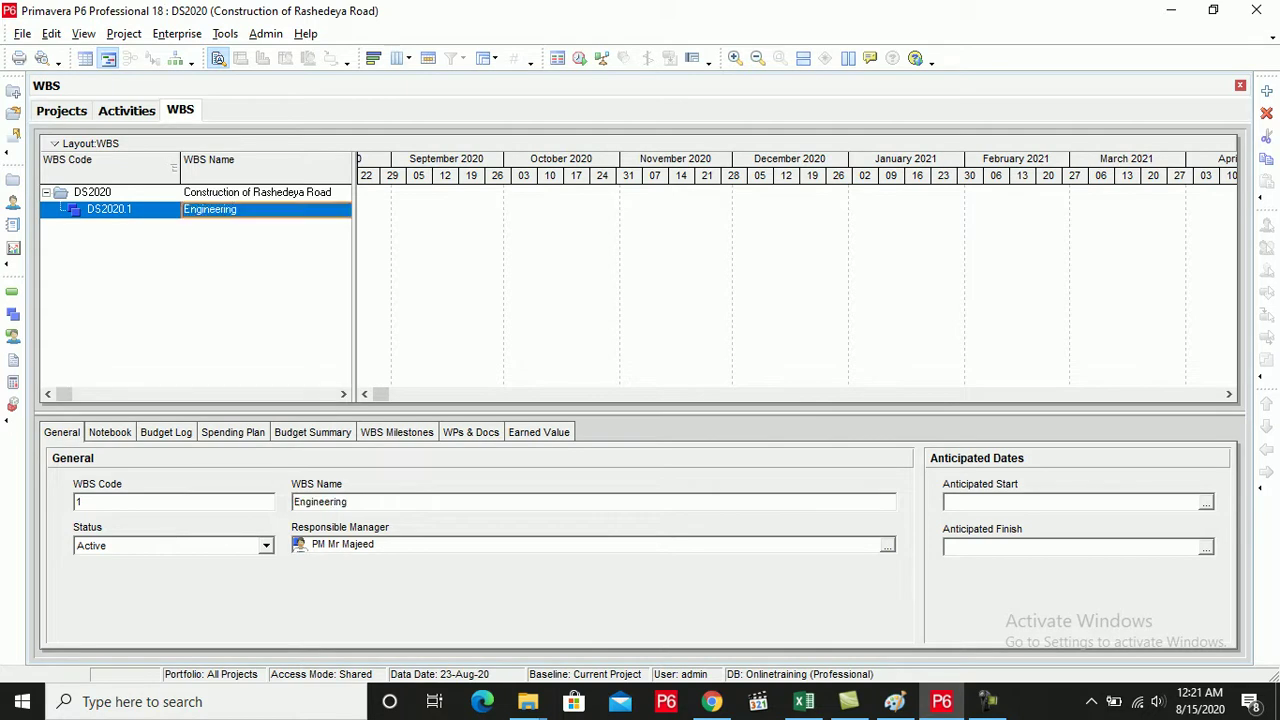
Add a WBS element named Procurement after Engineering, at the same level directly under the project
left_click(1266, 91)
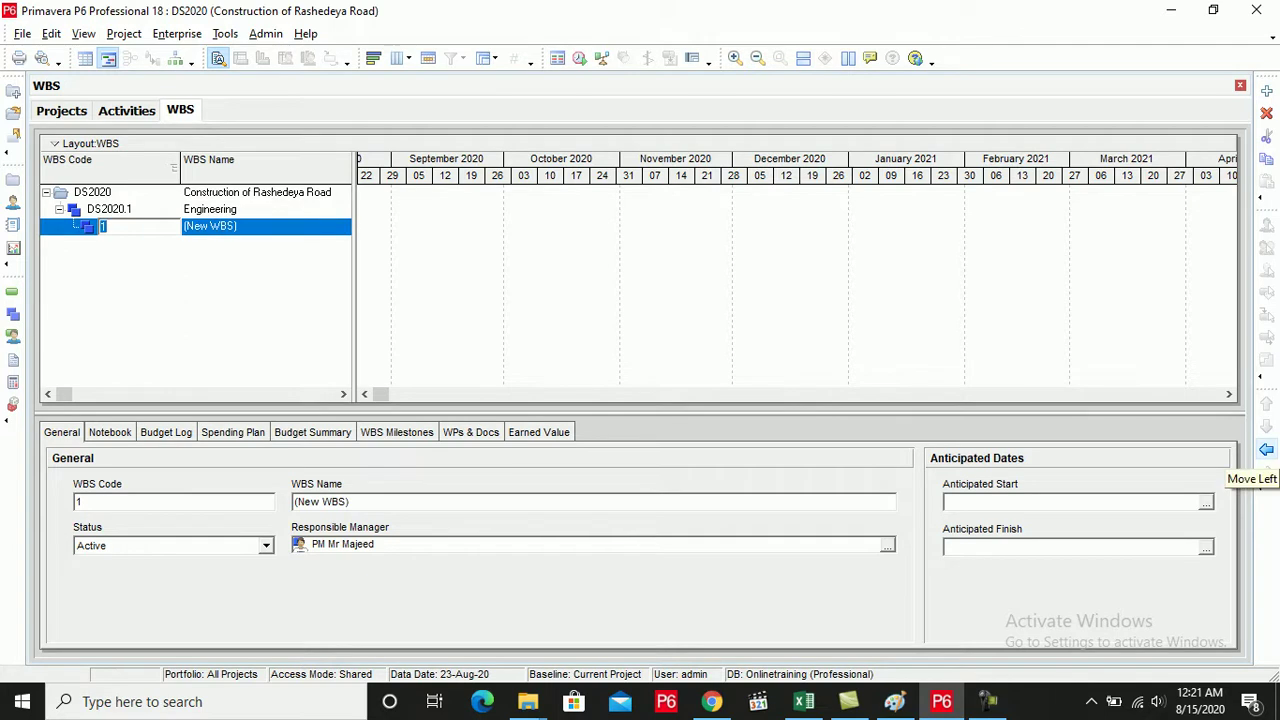
left_click(1266, 450)
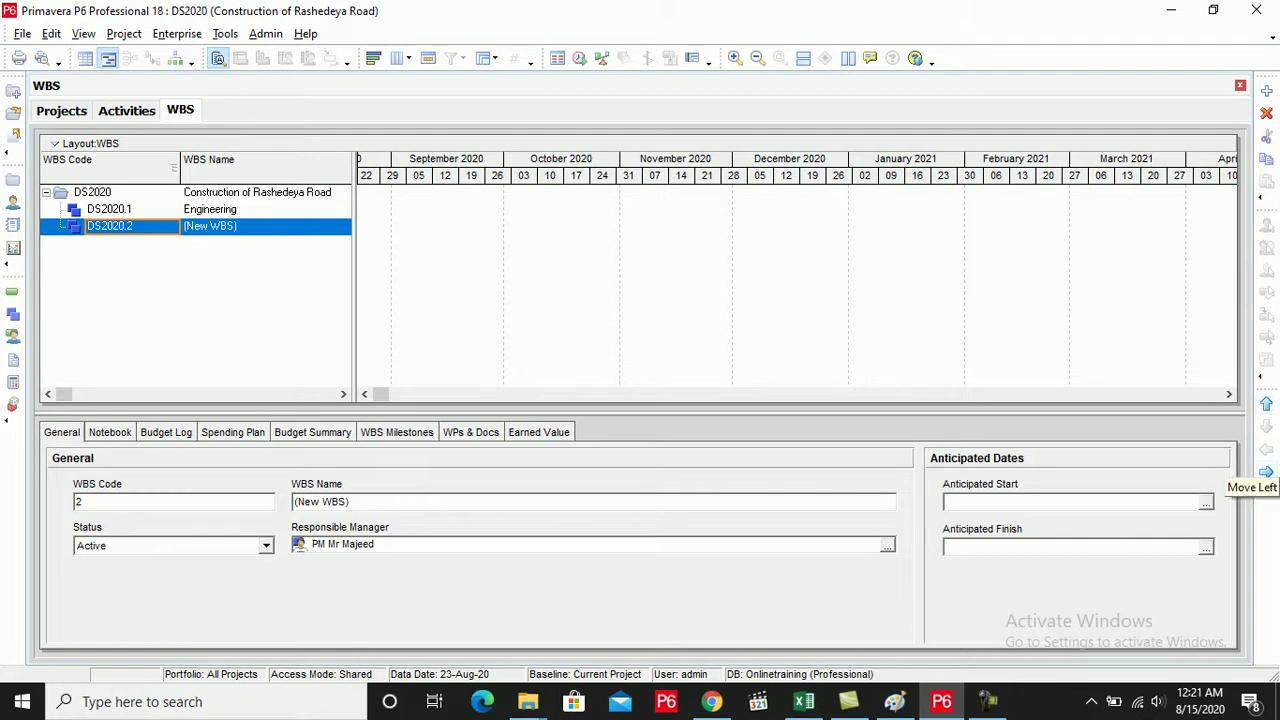
left_click(232, 226)
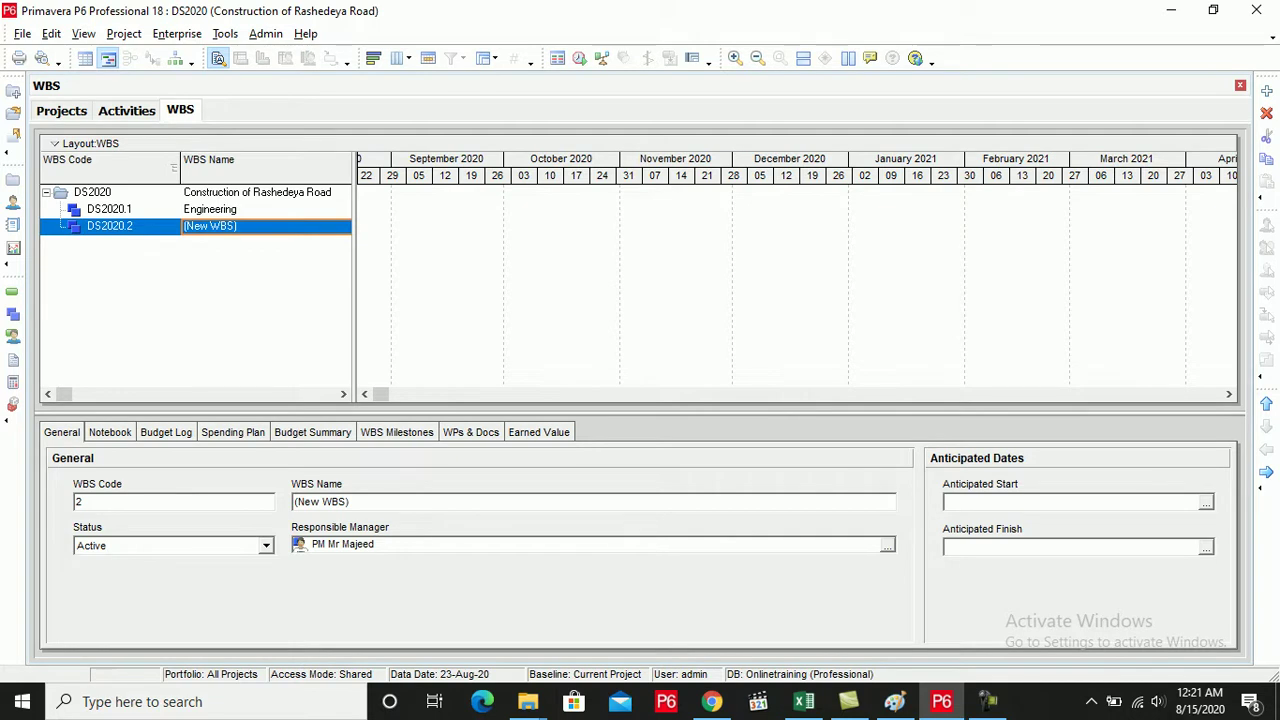
type("Pro")
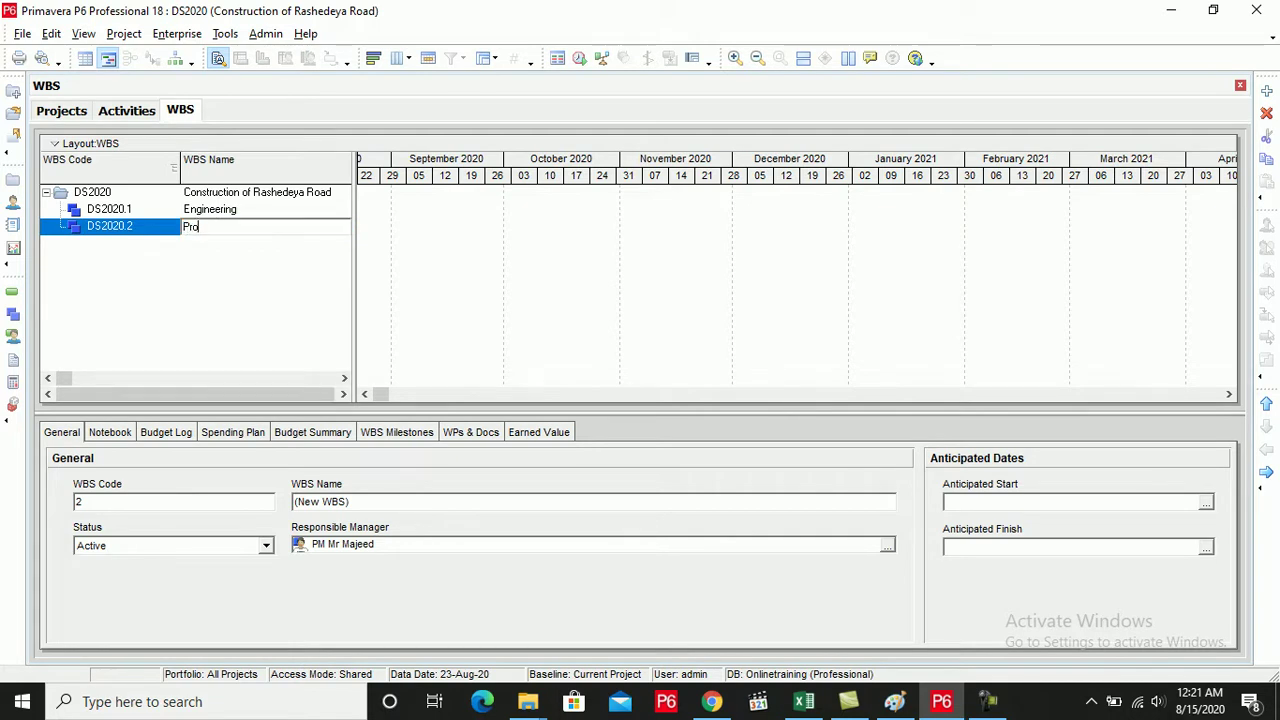
type("curement")
key("Return")
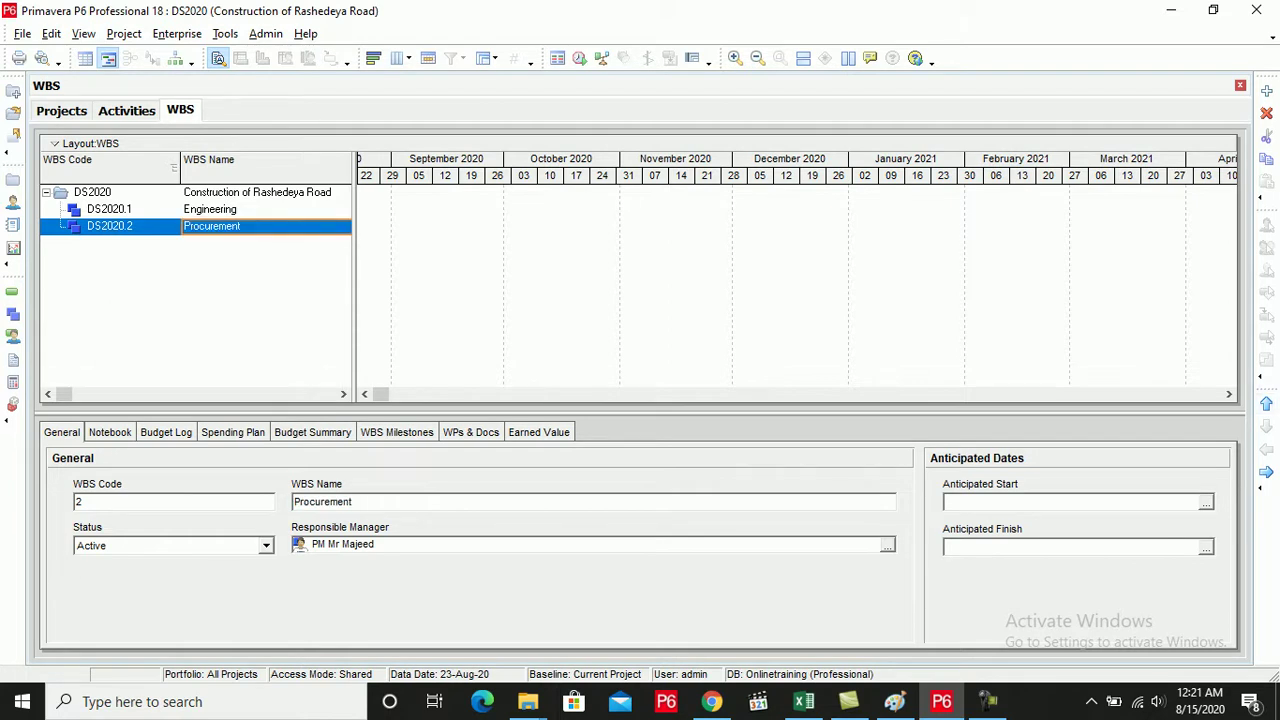
Add a WBS element with code 3 named Construction after Procurement, at the same level
left_click(1266, 90)
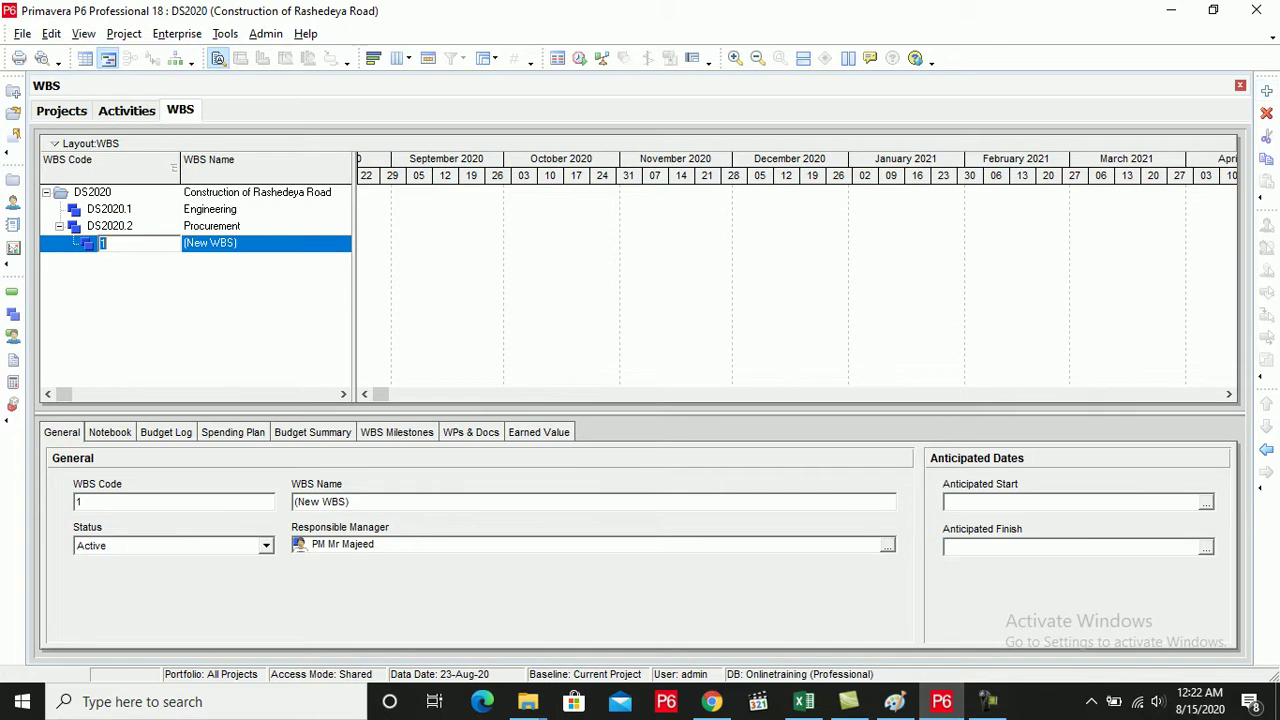
type("3")
key("Return")
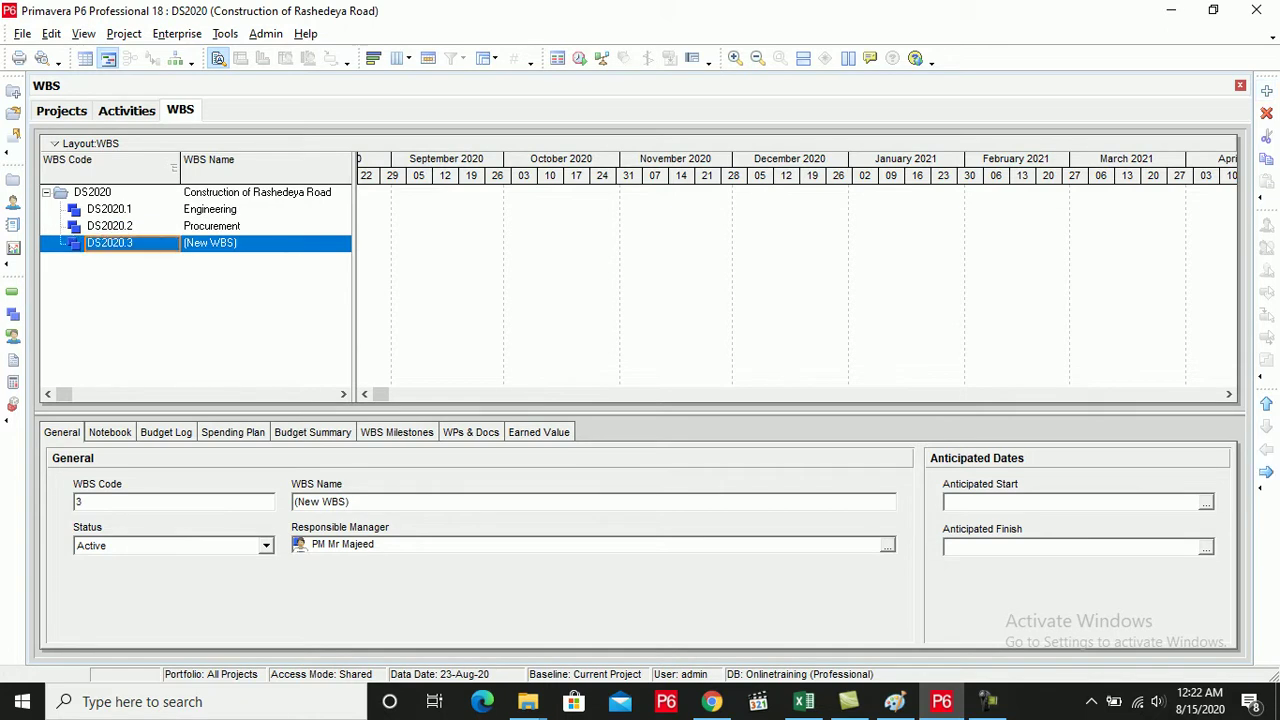
left_click(265, 243)
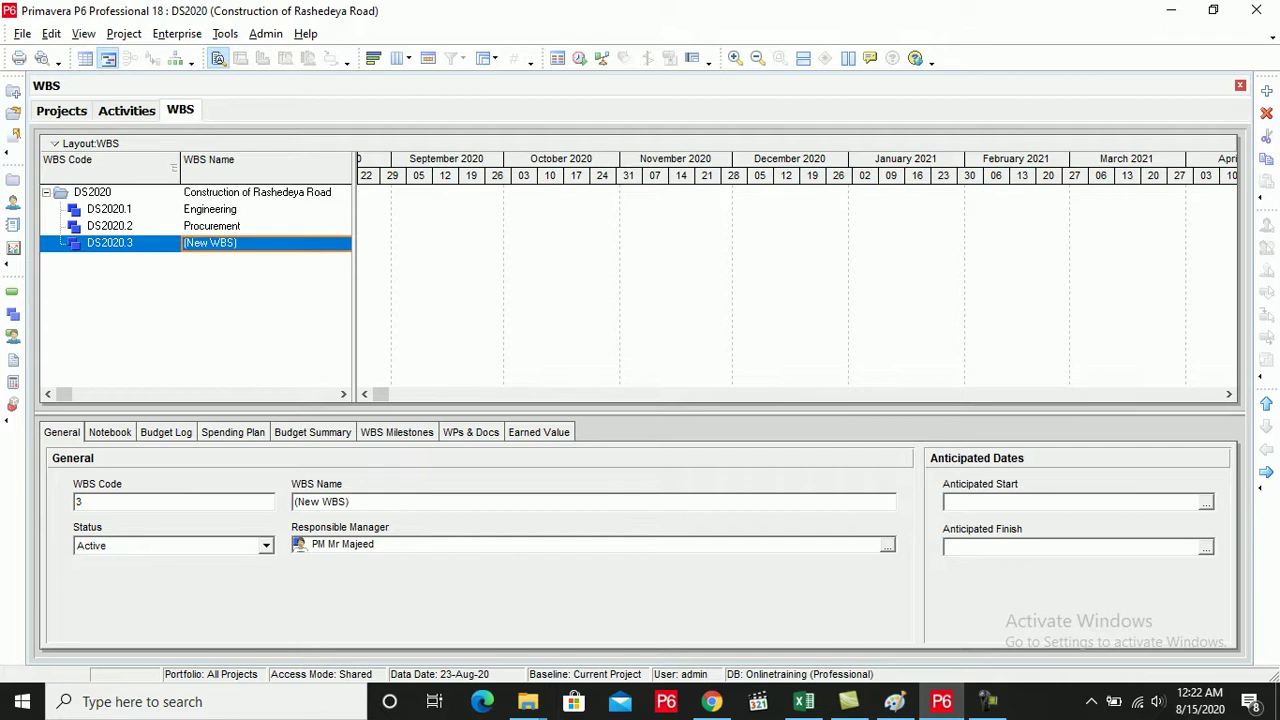
type("Con")
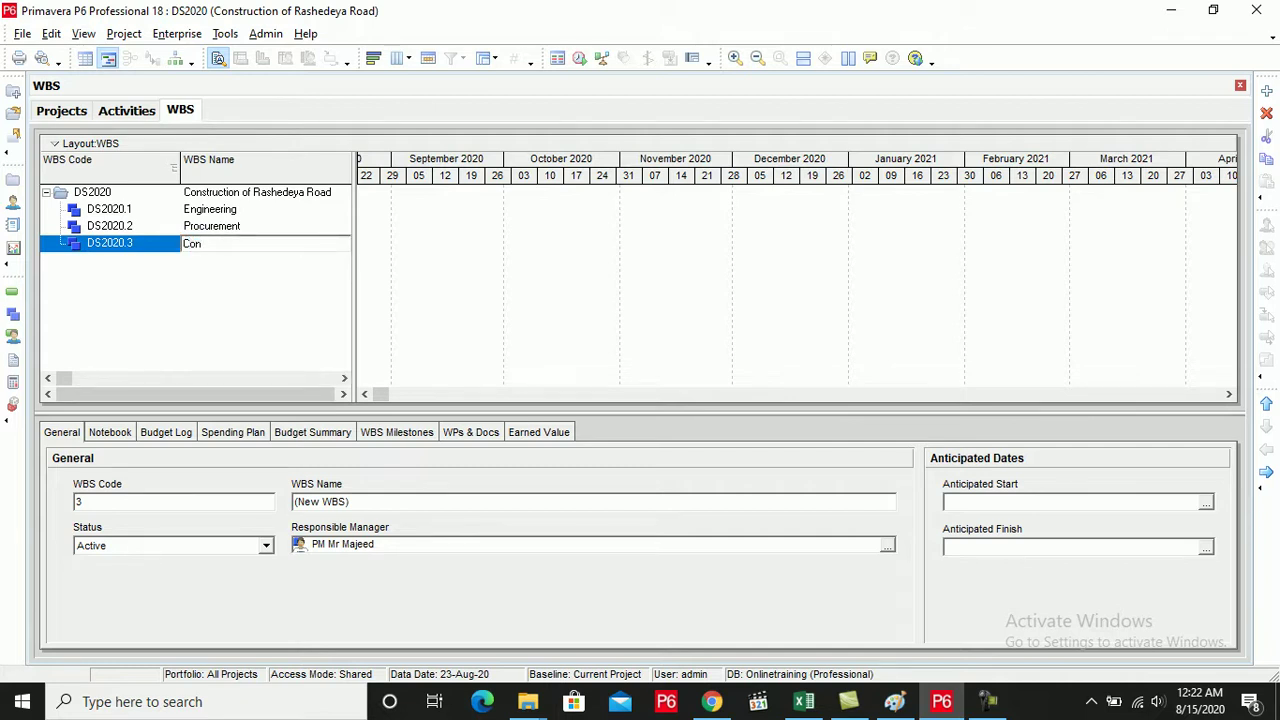
type("S")
key("BackSpace")
type("struction")
key("Return")
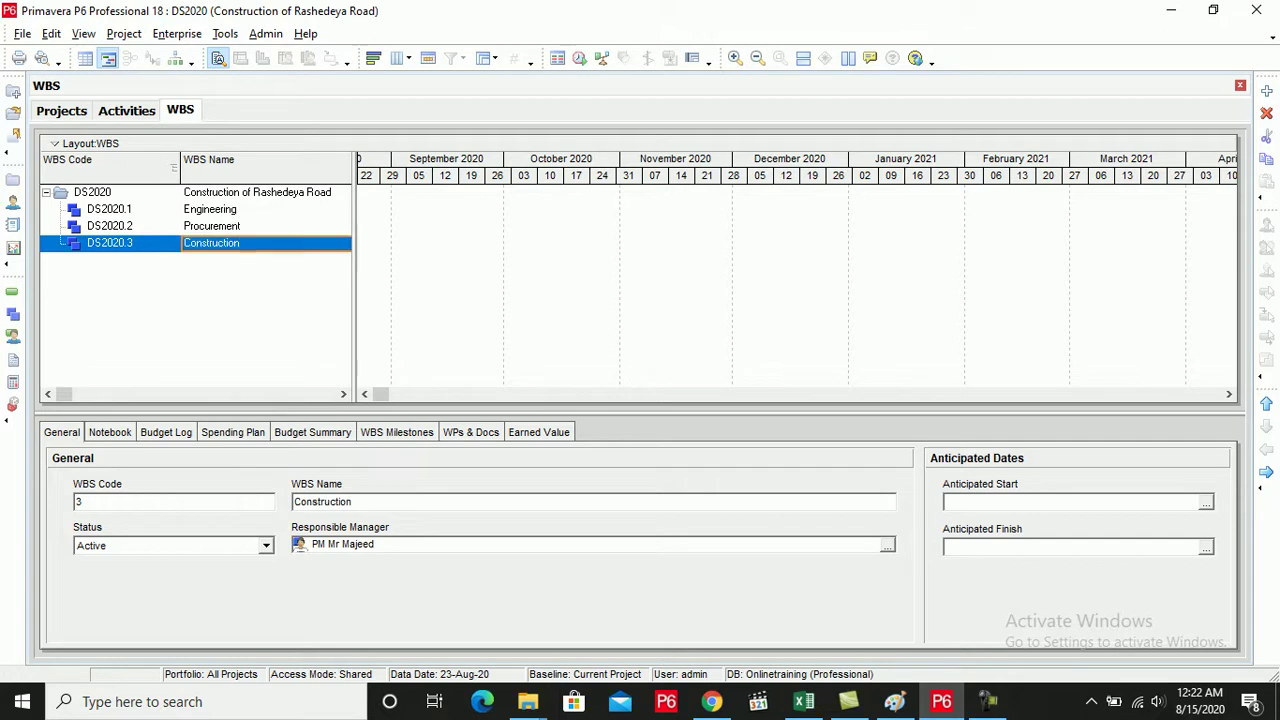
Add a WBS element named Testing and Commissioning after Construction, at the same level
left_click(1267, 91)
left_click(1267, 450)
left_click(265, 260)
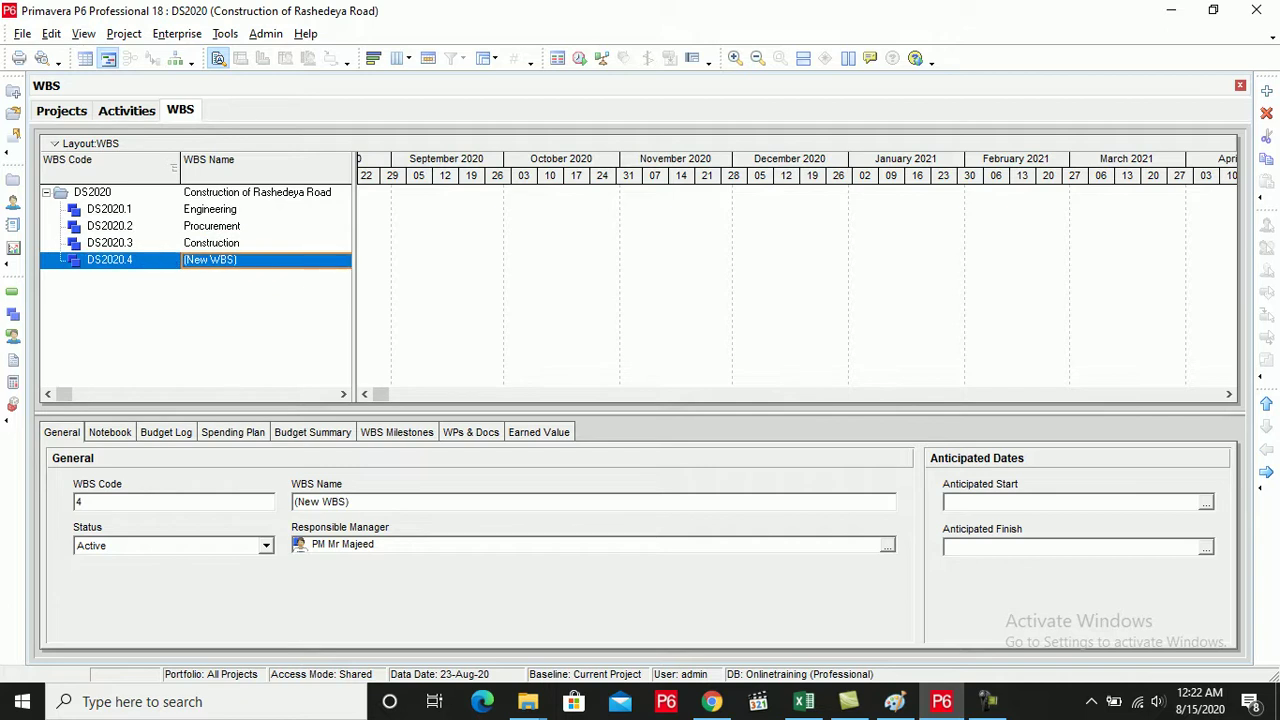
type("Testing")
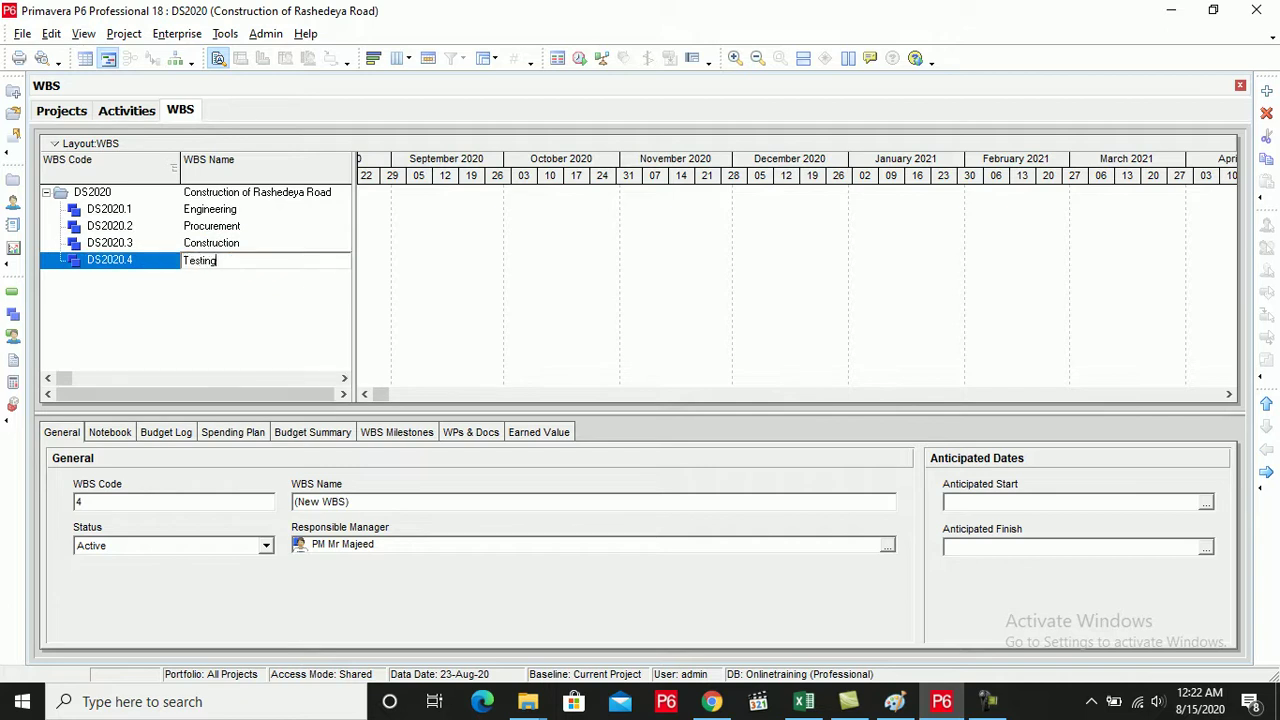
type(" and Commissioning")
key("Return")
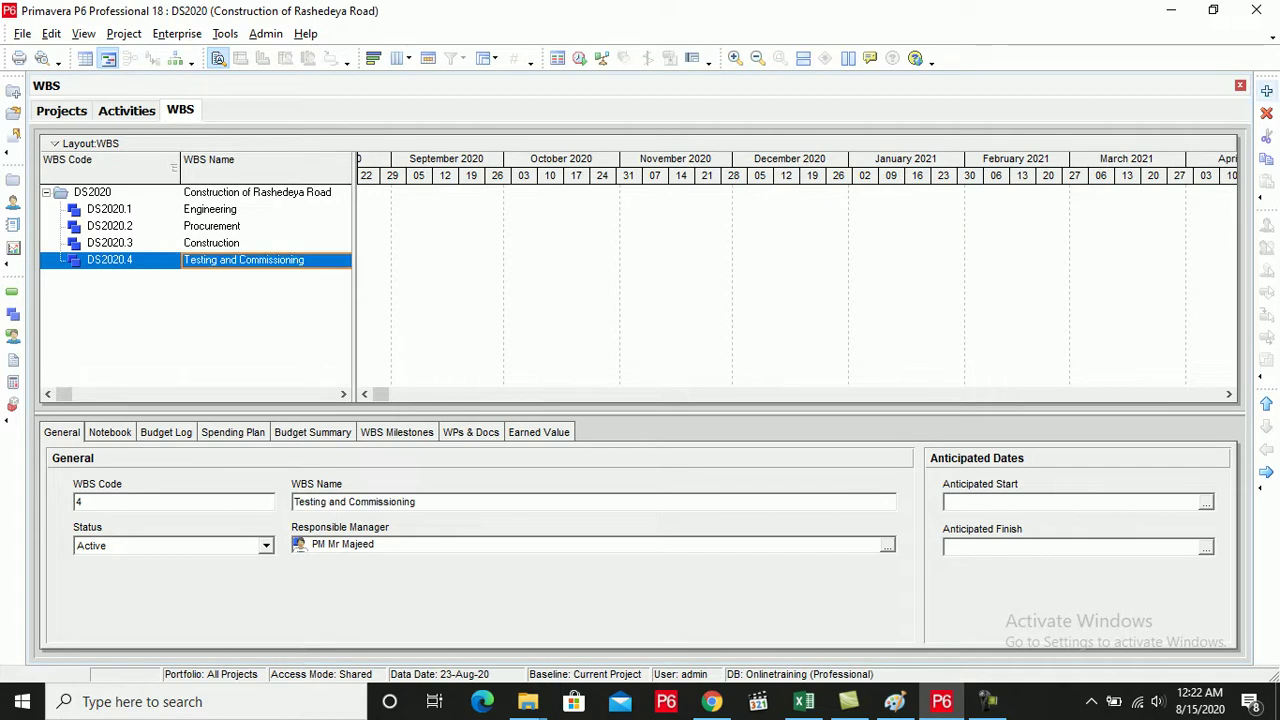
Add a WBS element named Closing out after Testing and Commissioning, at the same level
left_click(1266, 90)
left_click(1266, 449)
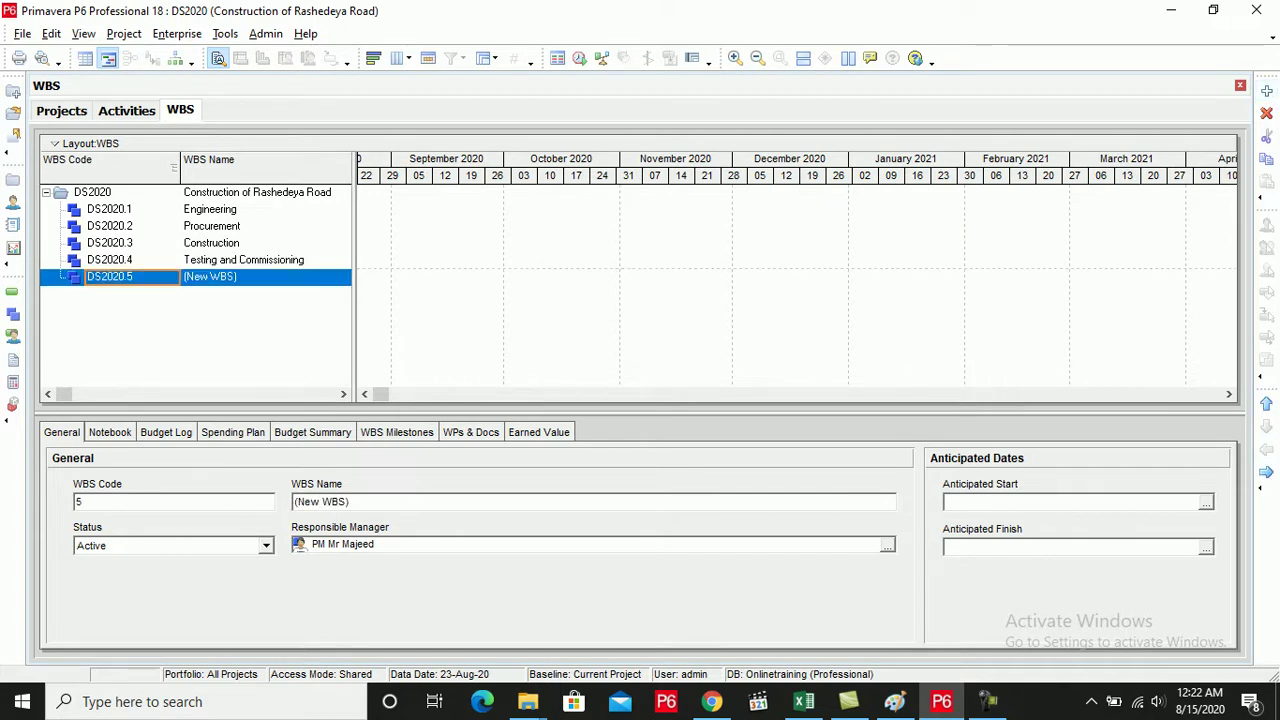
left_click(265, 277)
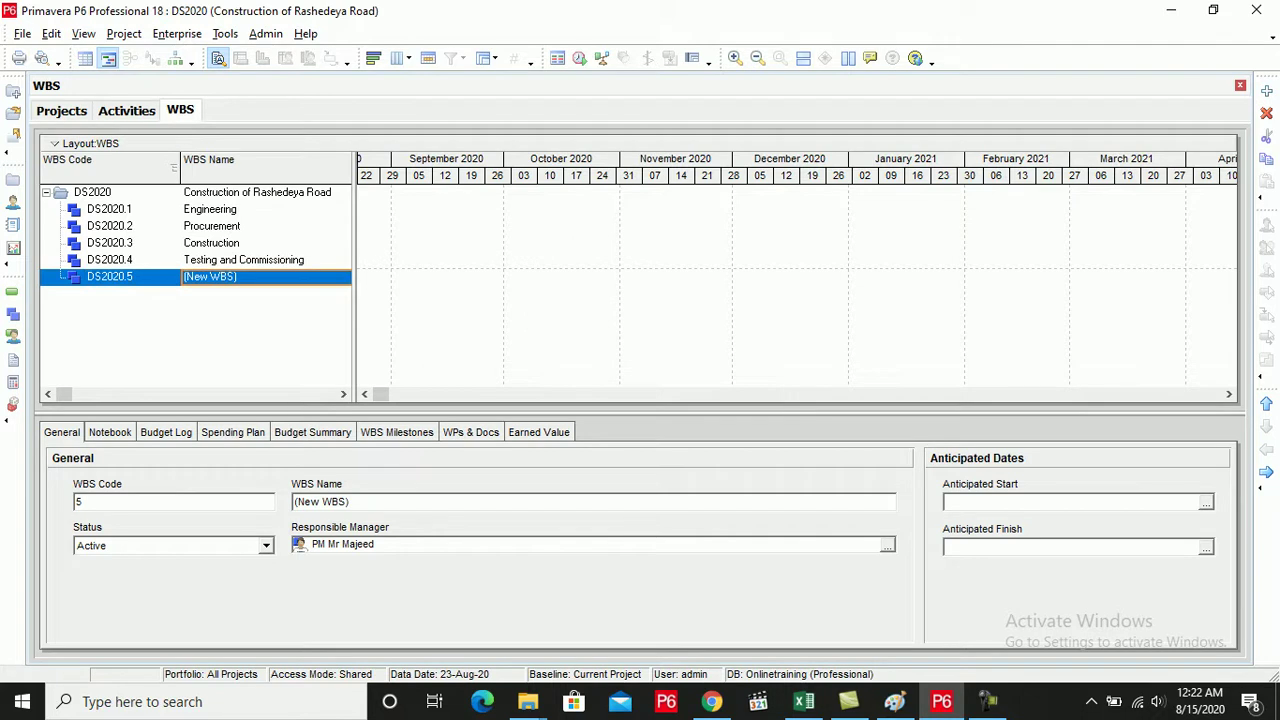
type("Cl")
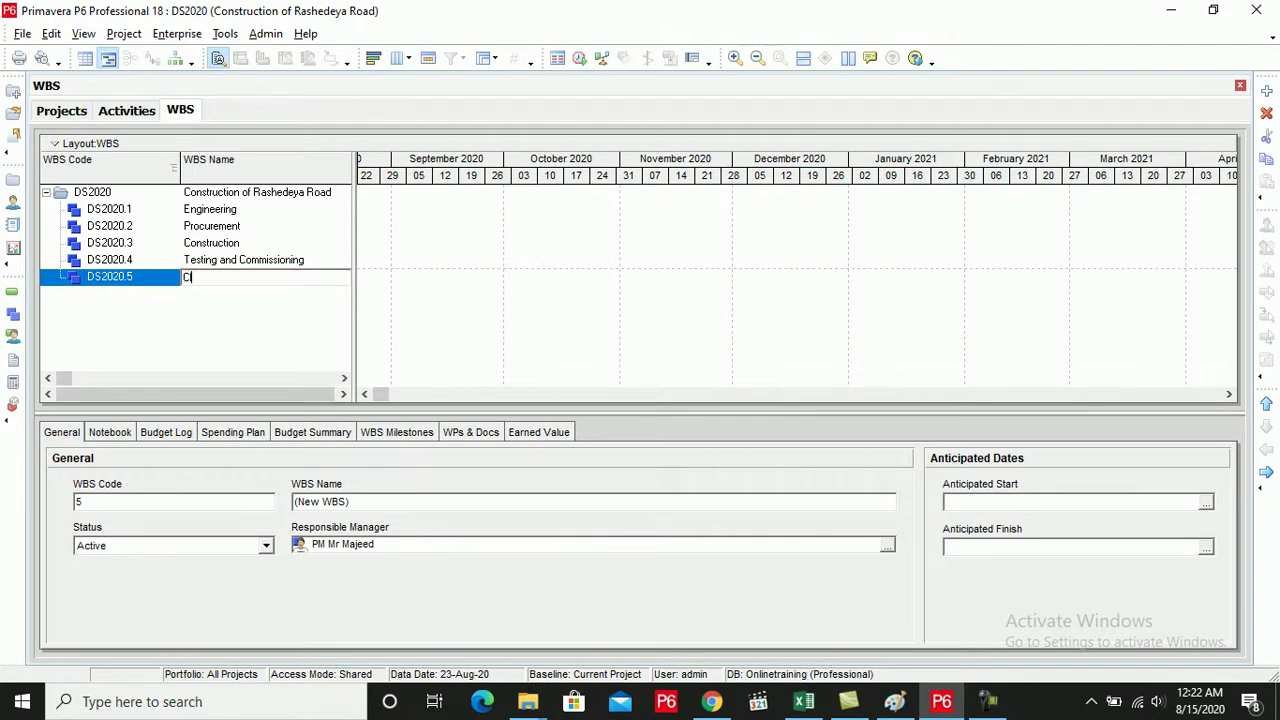
type("osing out")
key("Return")
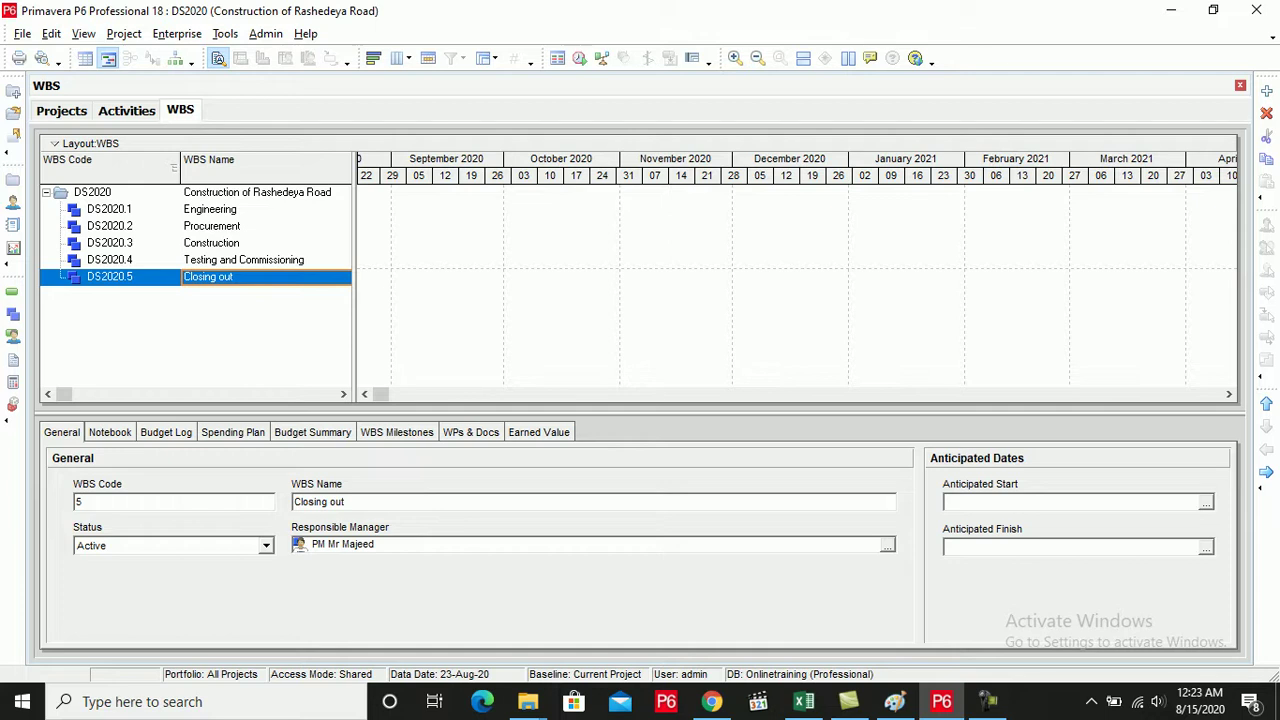
Add two child WBS elements under Engineering and name the first one Submission
left_click(210, 209)
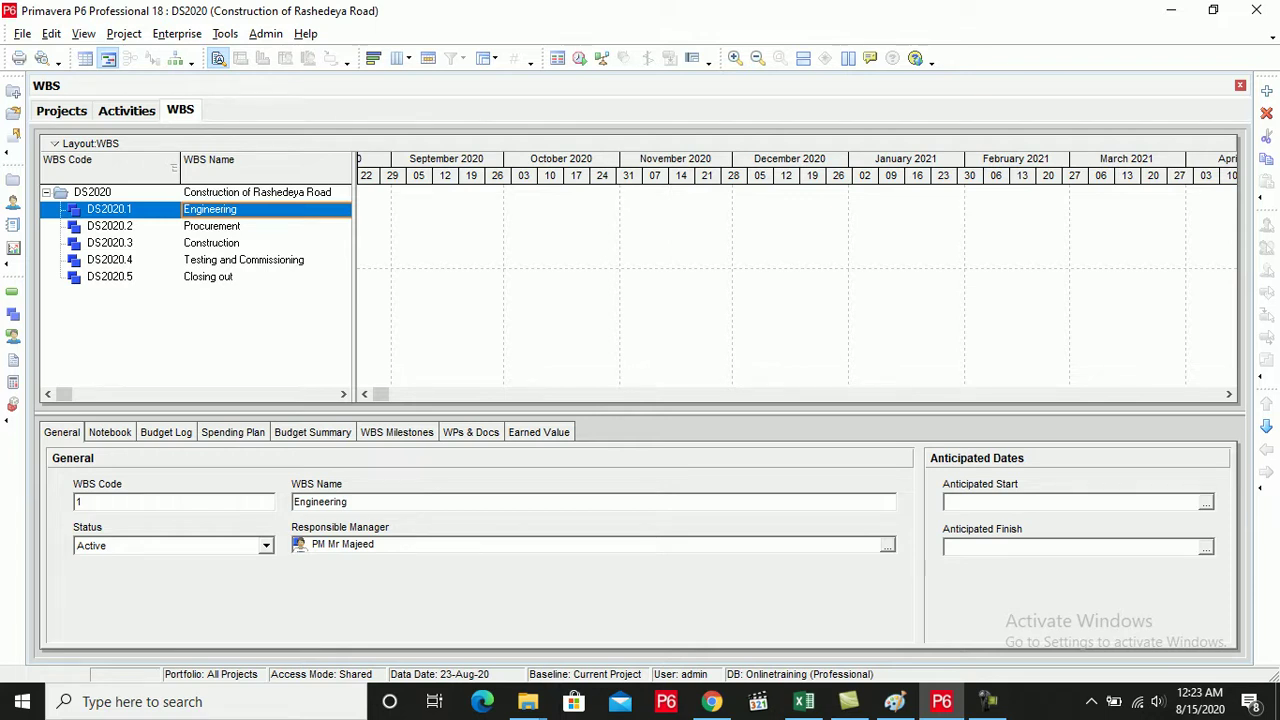
left_click(1267, 91)
left_click(1267, 91)
left_click(1267, 450)
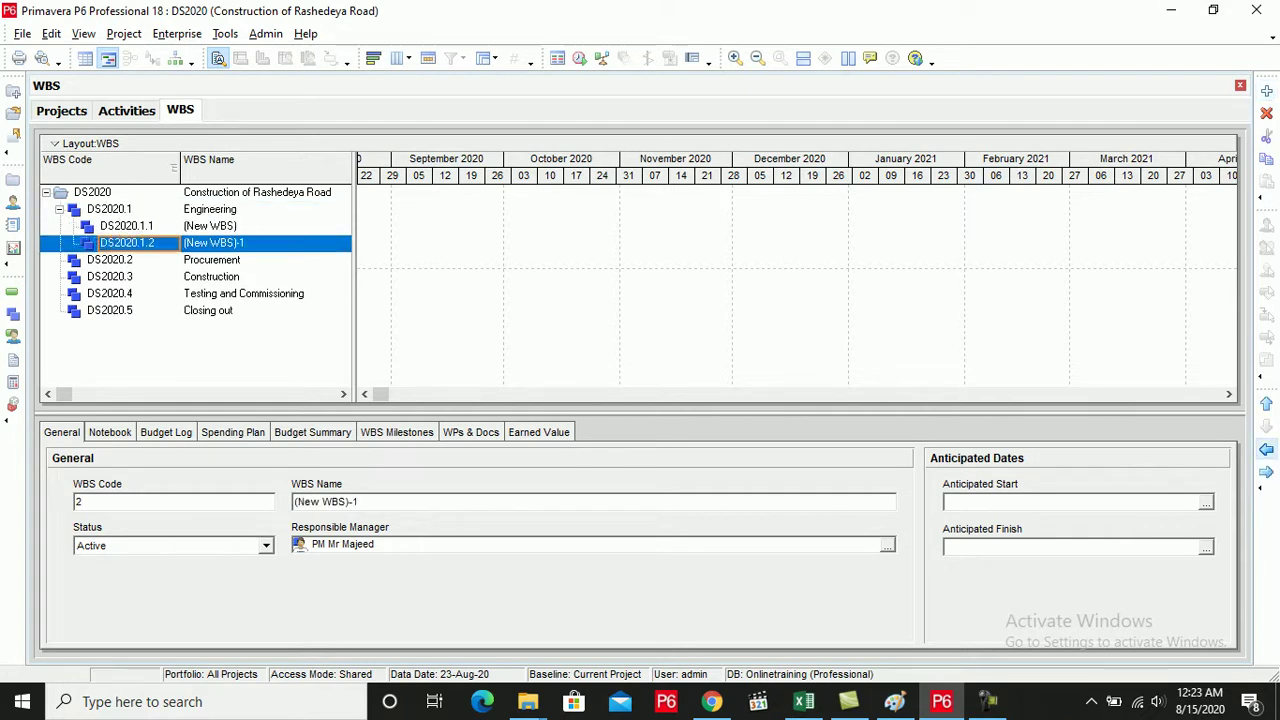
left_click(212, 226)
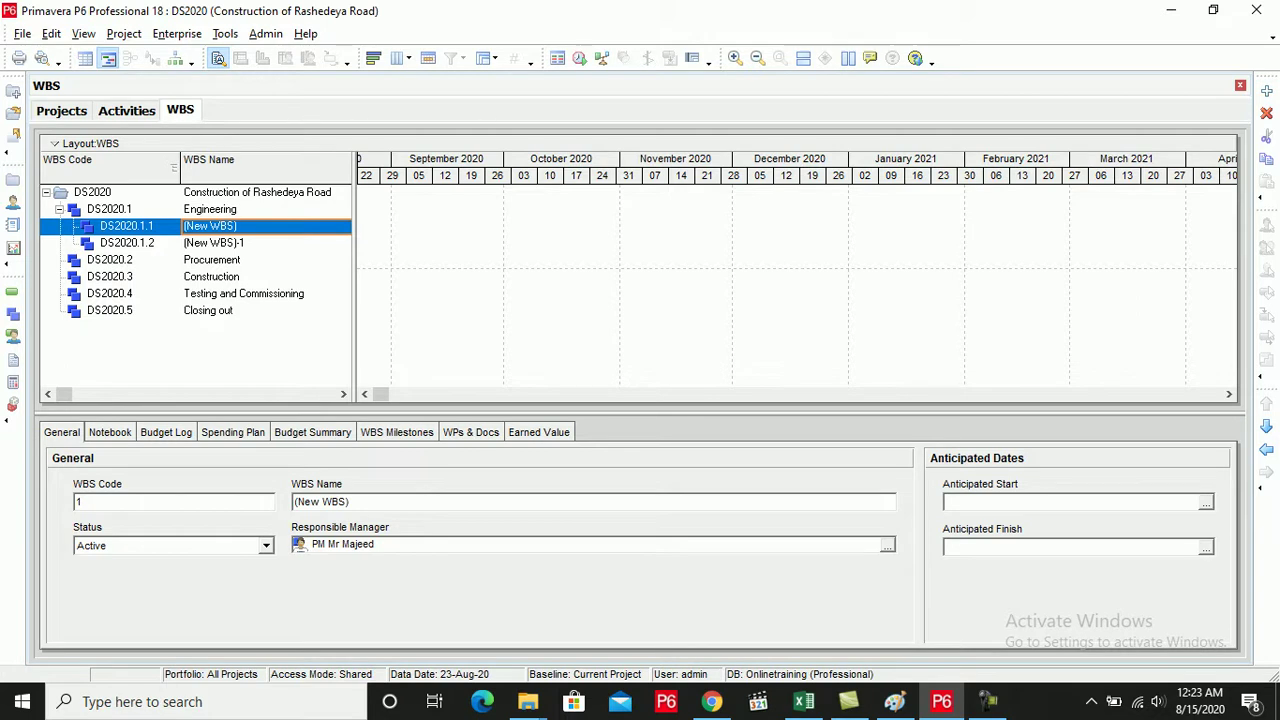
type("Su")
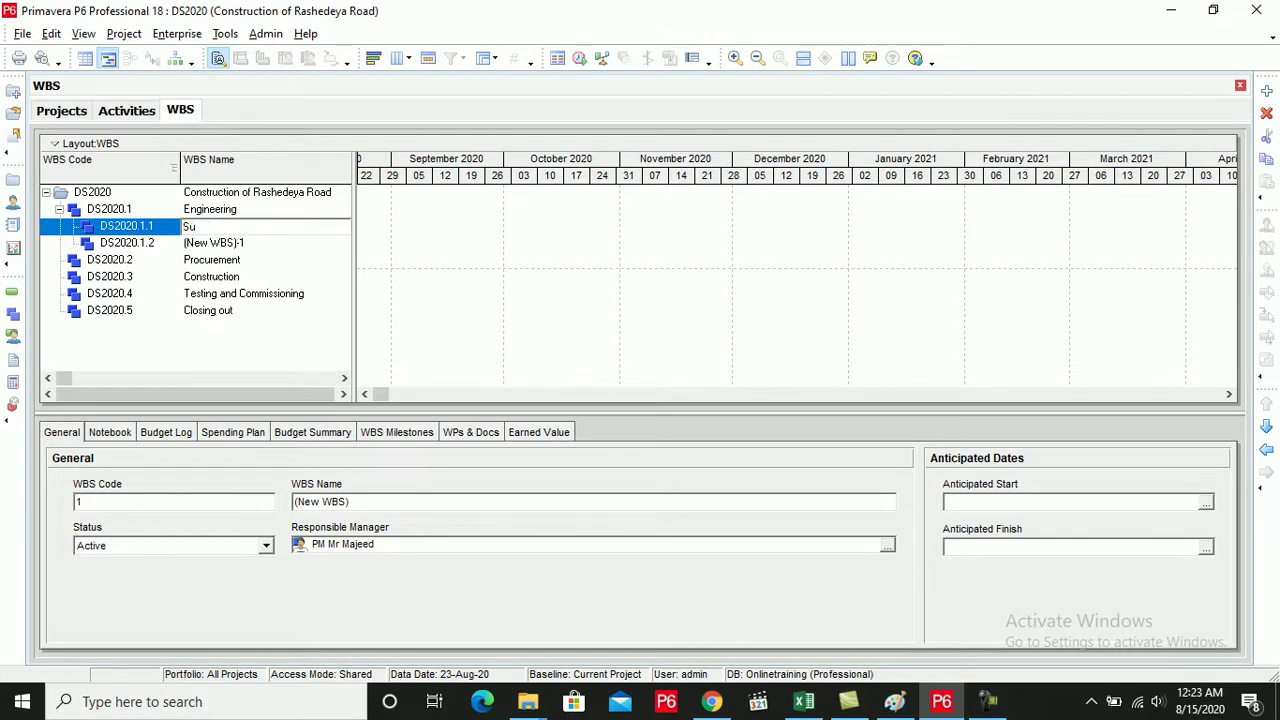
type("bmission")
key("Return")
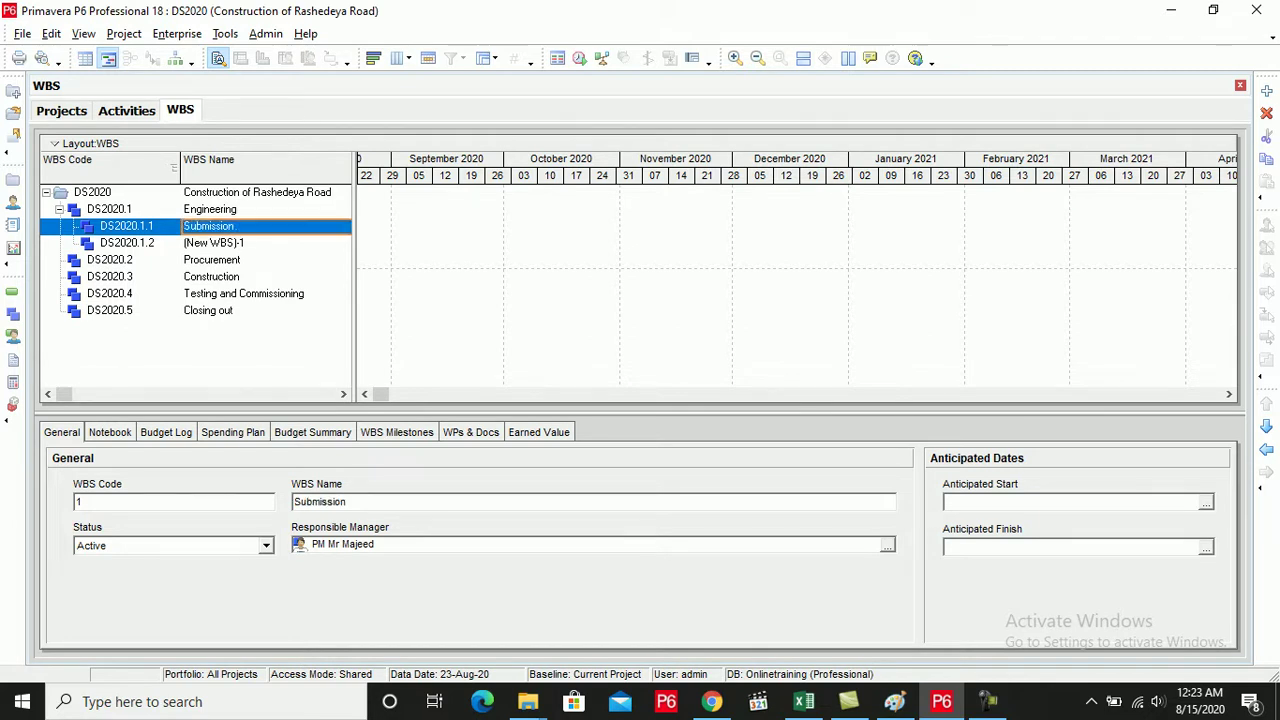
Name the second child element under Engineering Review and Approval
left_click(215, 243)
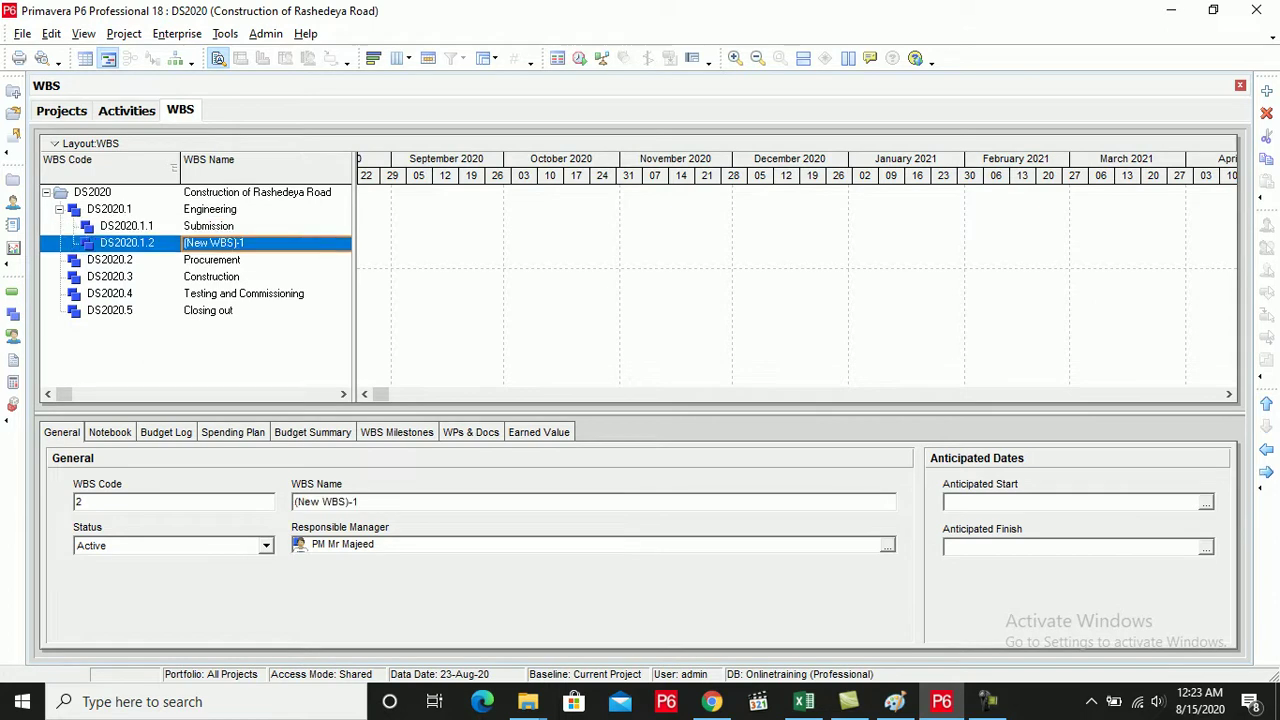
type("Review and App")
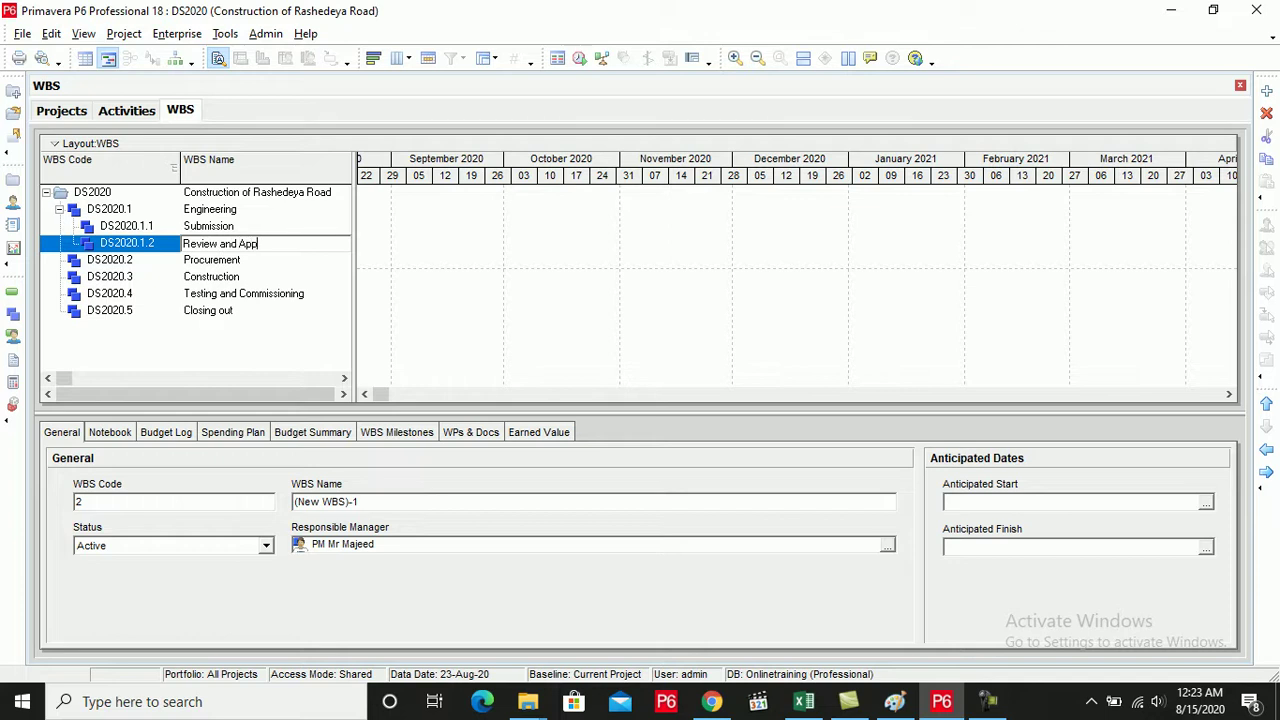
type("roval")
key("Return")
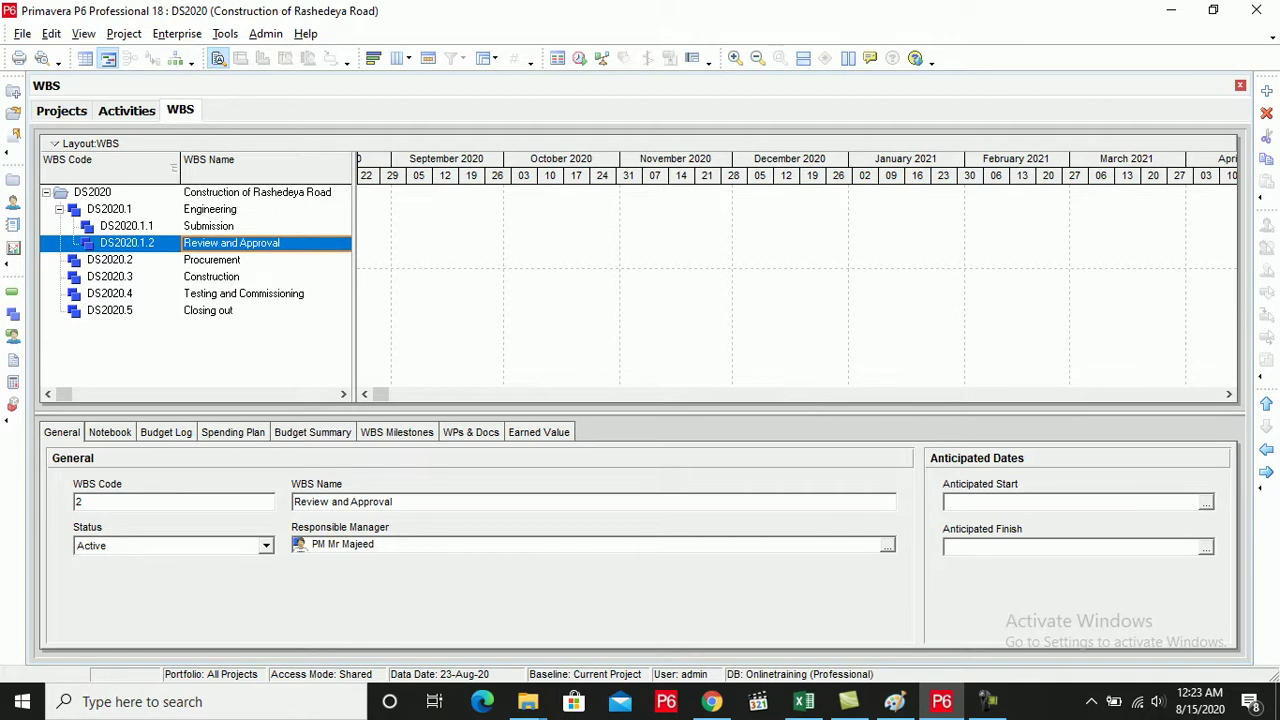
Add two child WBS elements under Procurement, both at the same level
left_click(212, 260)
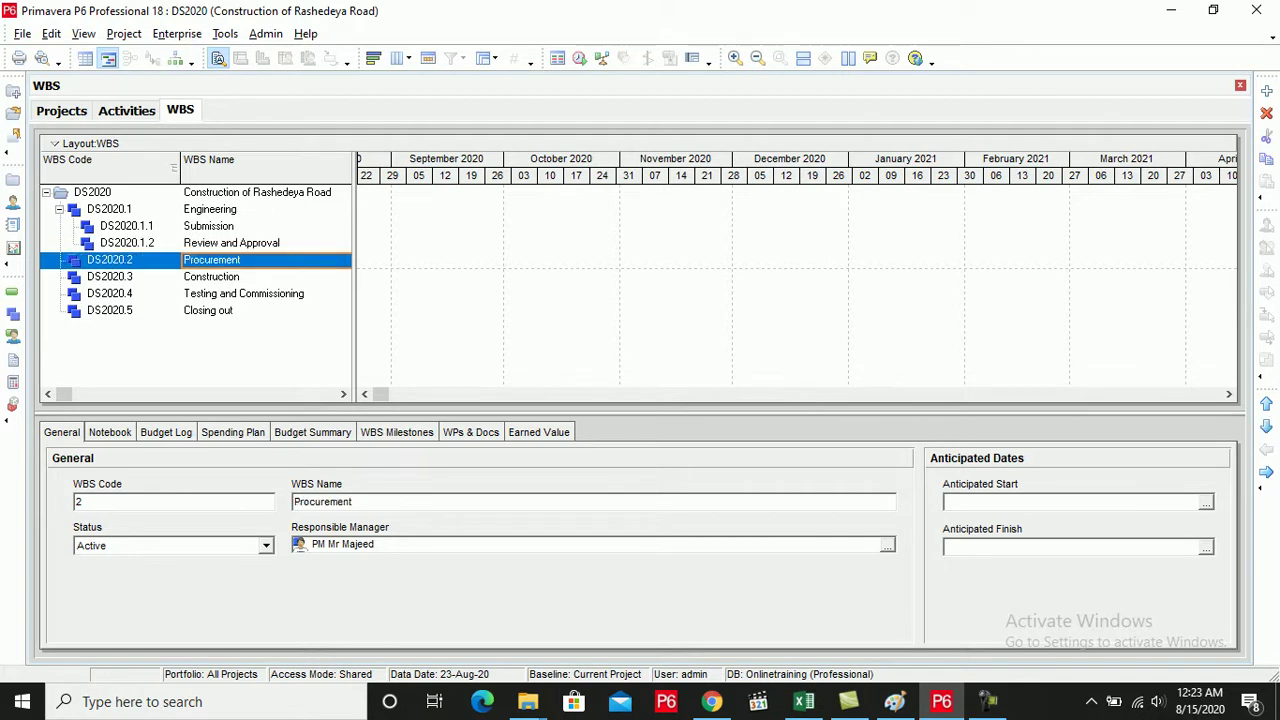
left_click(1266, 90)
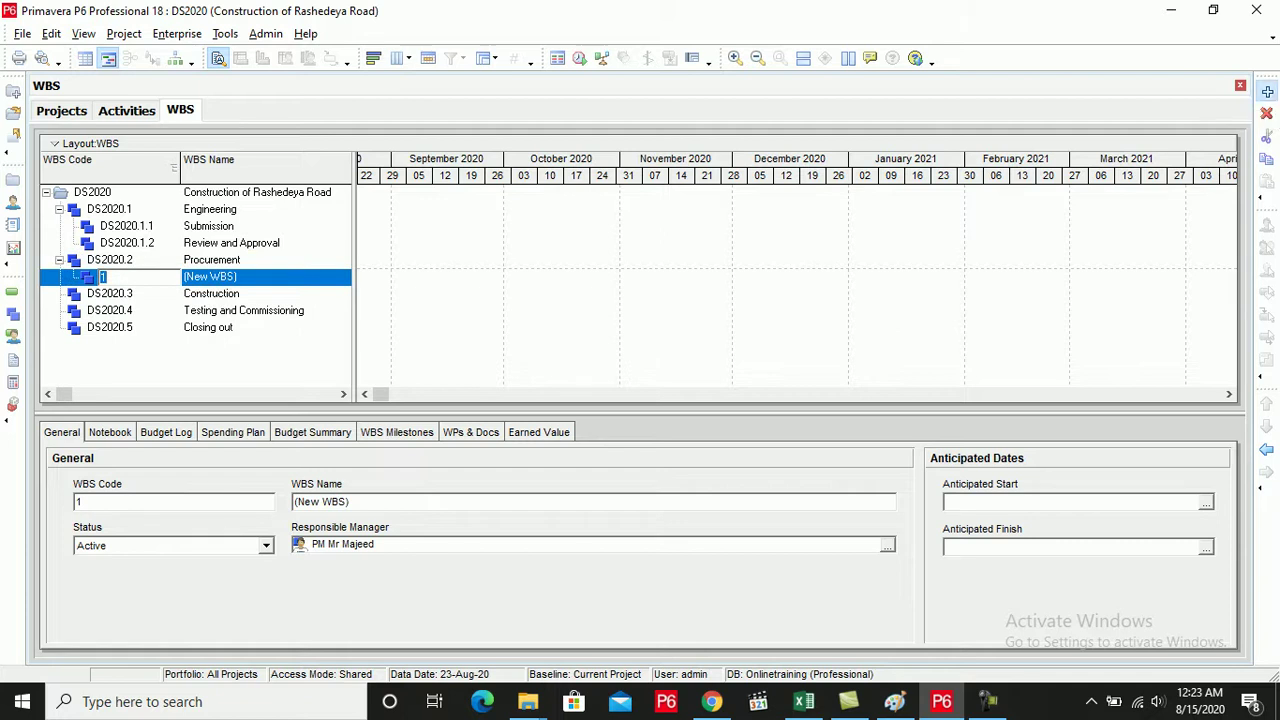
left_click(1266, 92)
left_click(1266, 449)
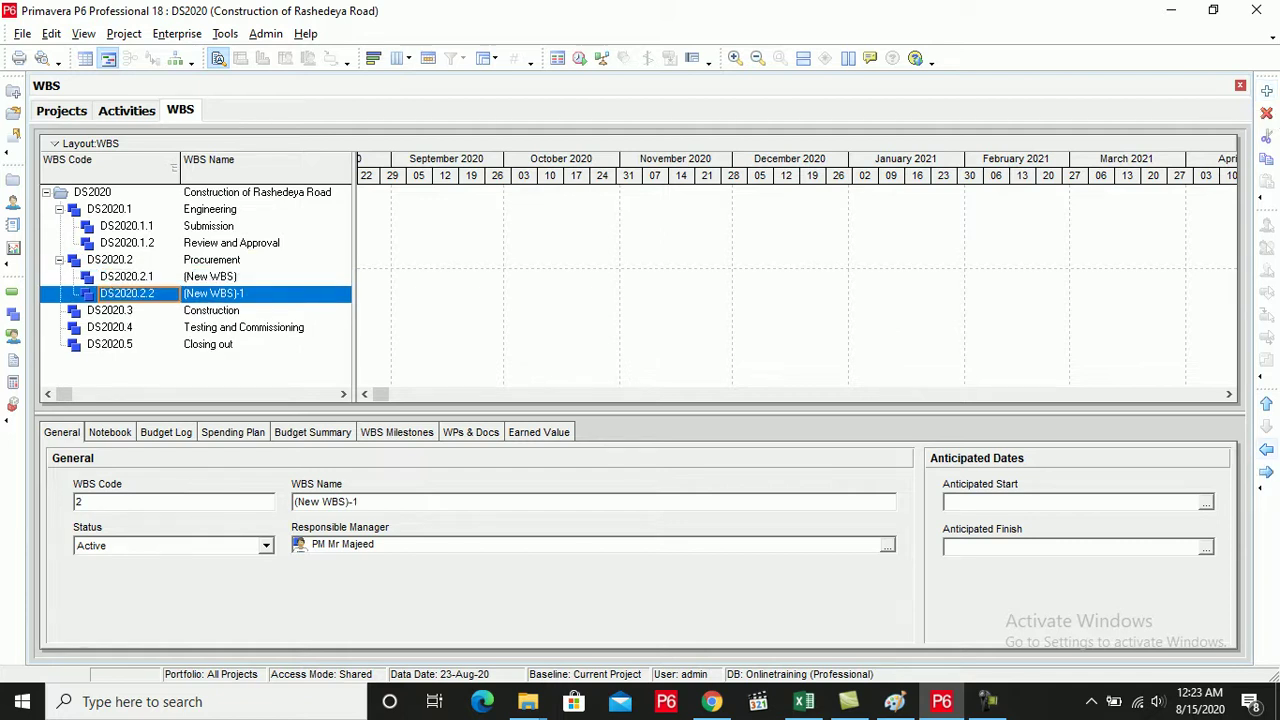
Name the first child element under Procurement Bulk items
key("Up")
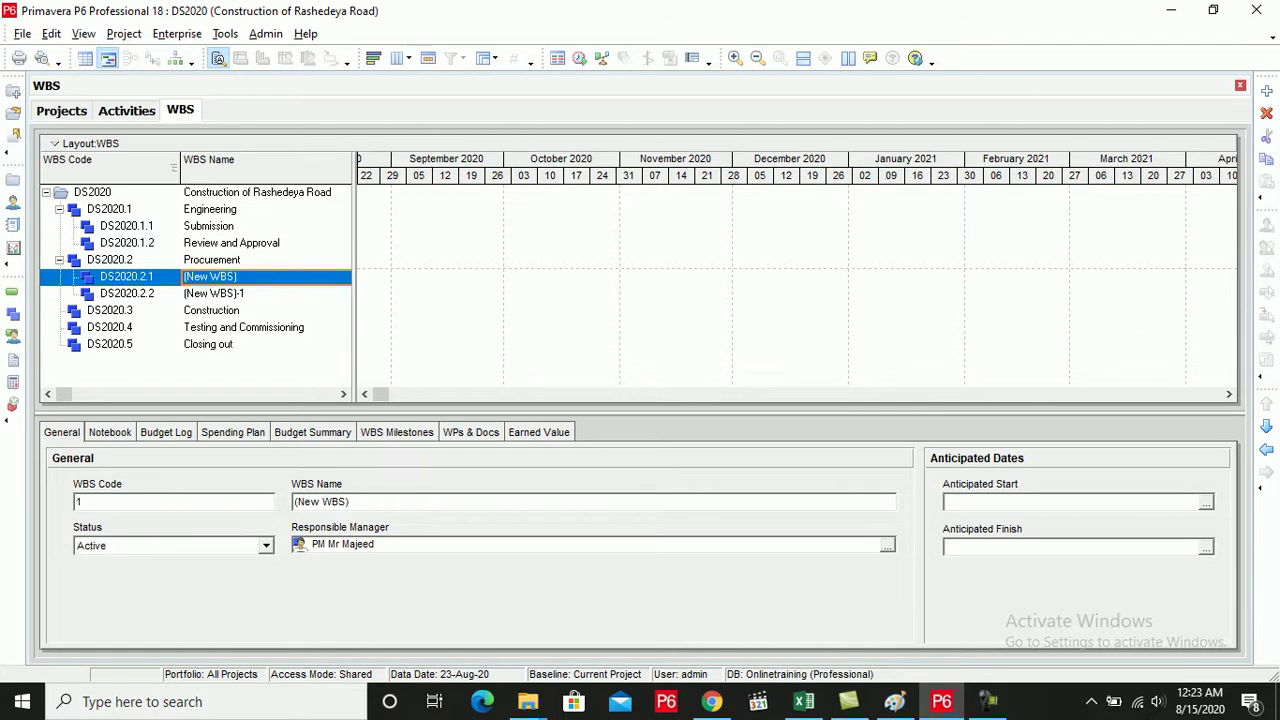
type("Buil")
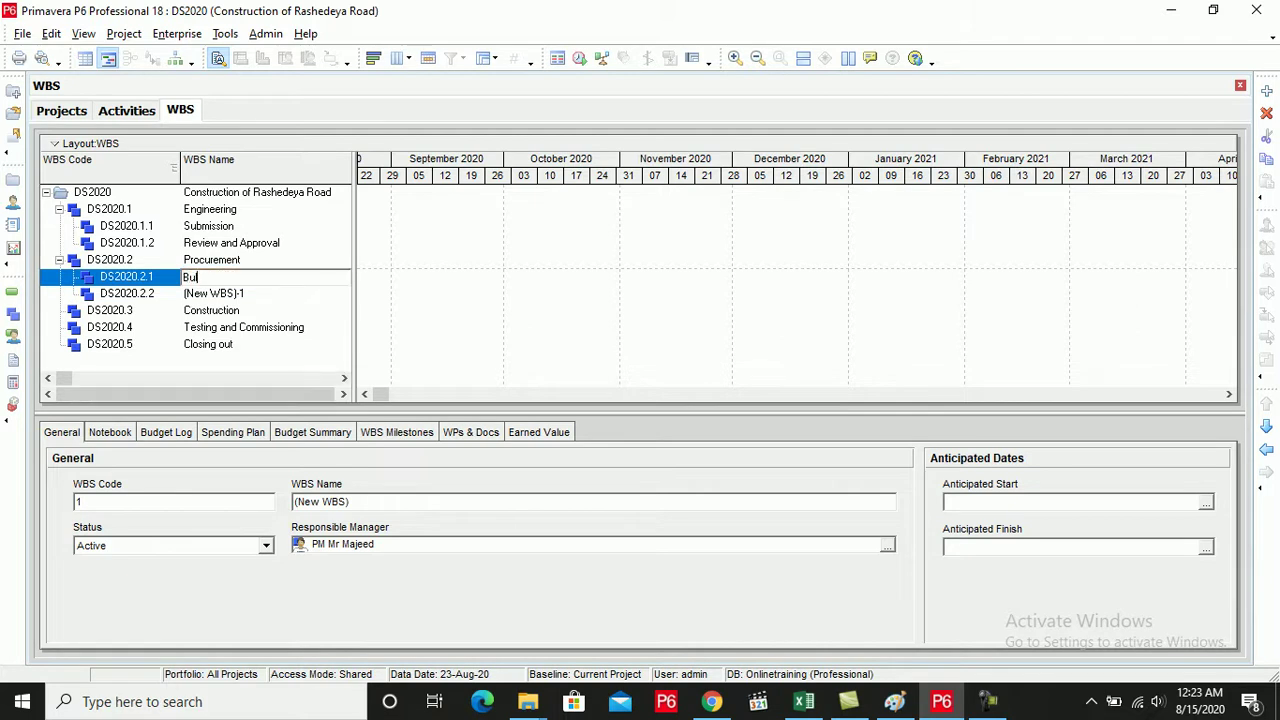
key("BackSpace")
key("BackSpace")
type("lk items")
key("Return")
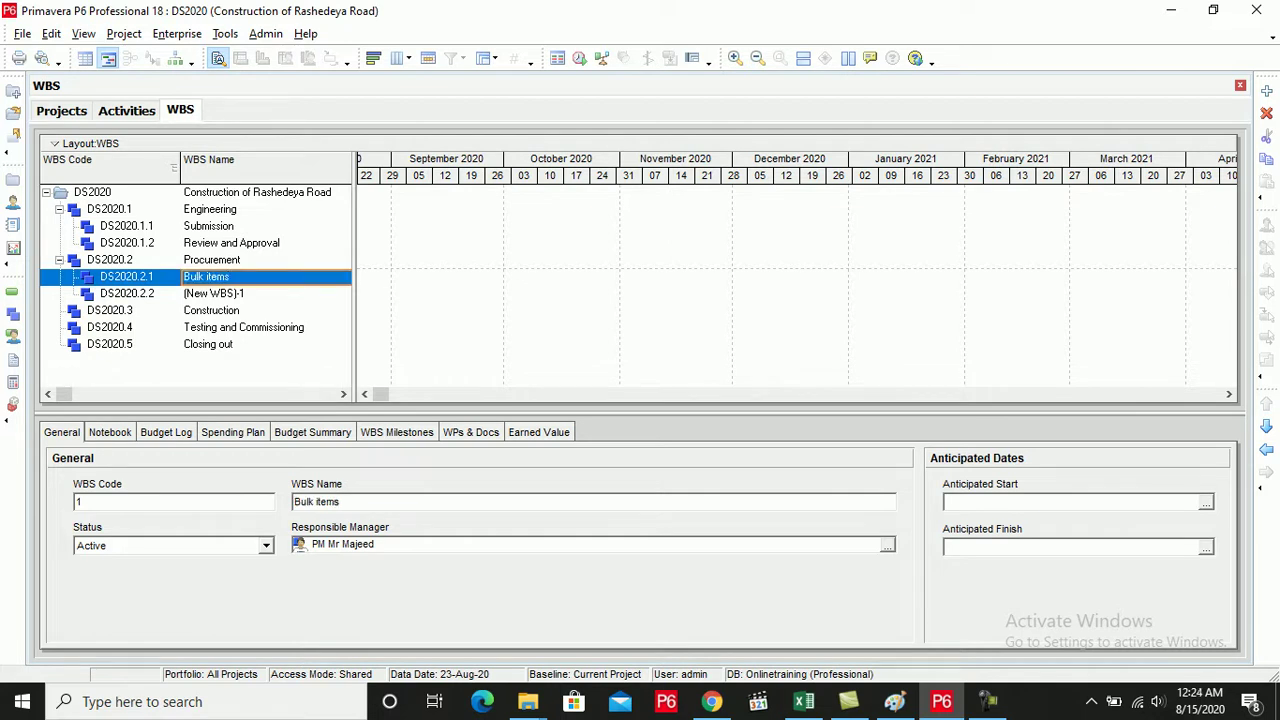
Name the second child element under Procurement Long lead Items
left_click(214, 293)
type("Lo")
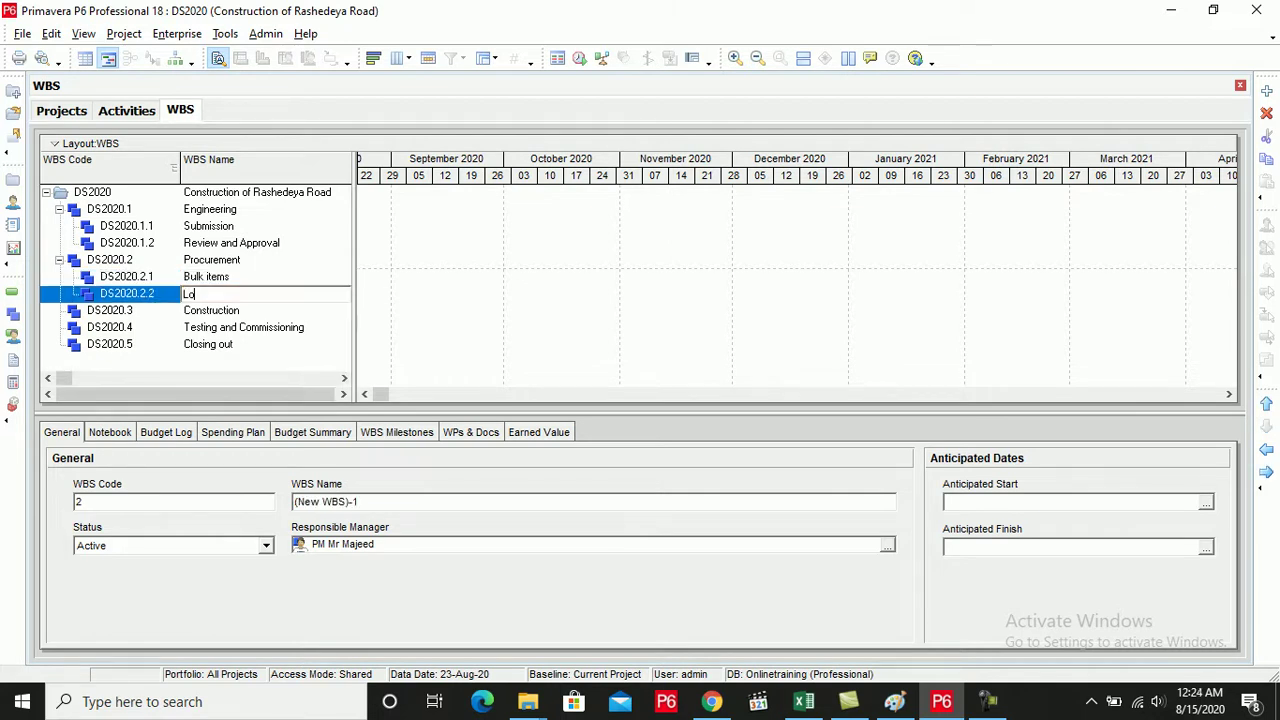
type("ng Item")
key("BackSpace")
key("BackSpace")
key("BackSpace")
type("lead Items")
key("Return")
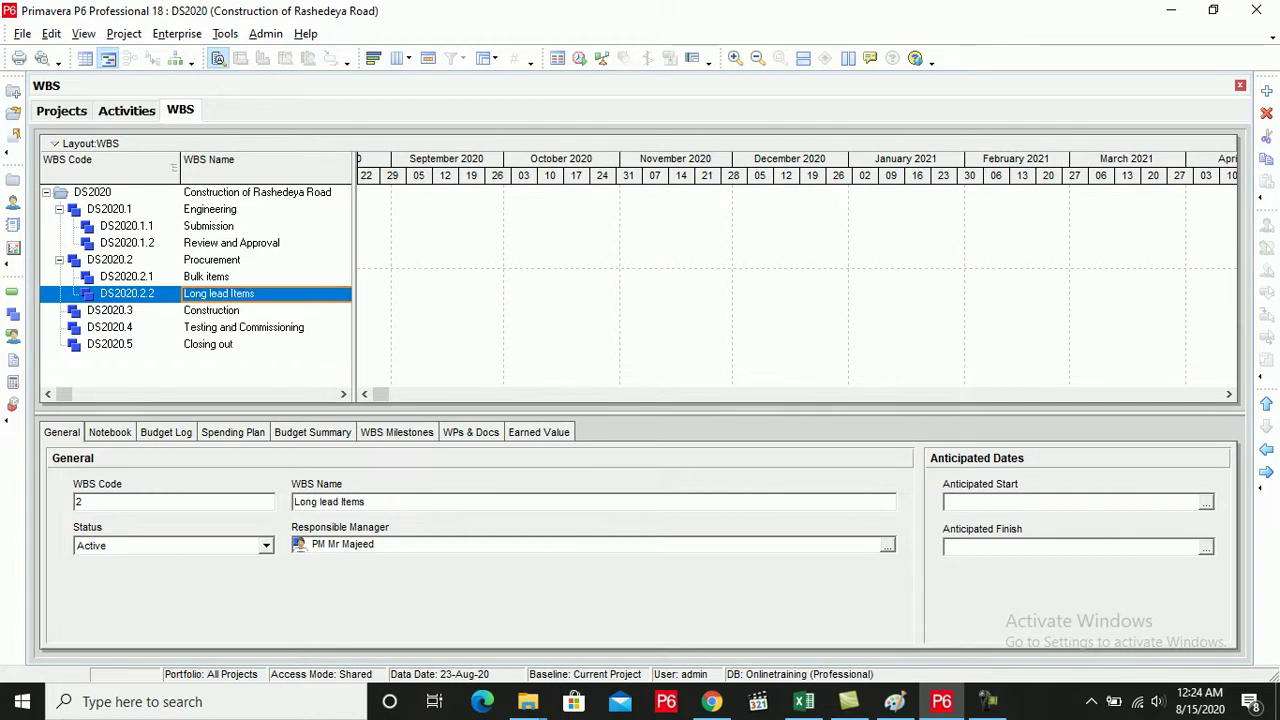
Add a child WBS element under Construction and name it Earth work
left_click(212, 310)
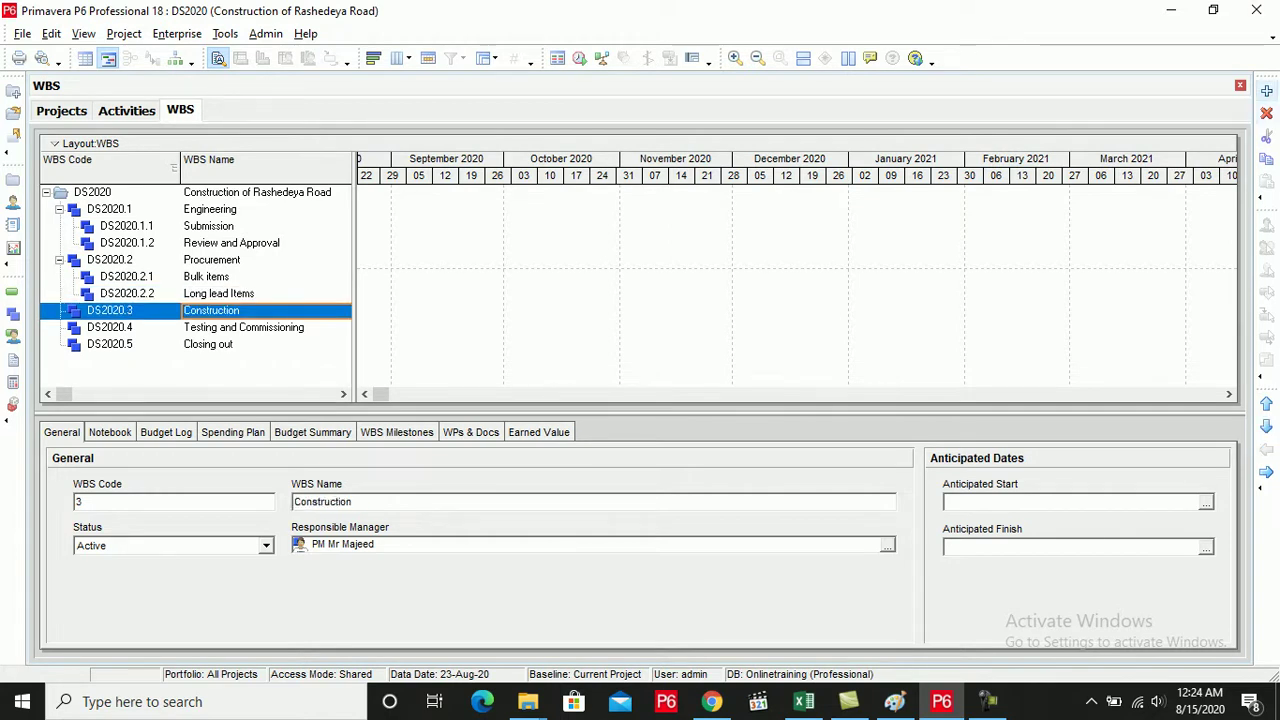
left_click(1266, 91)
key("Return")
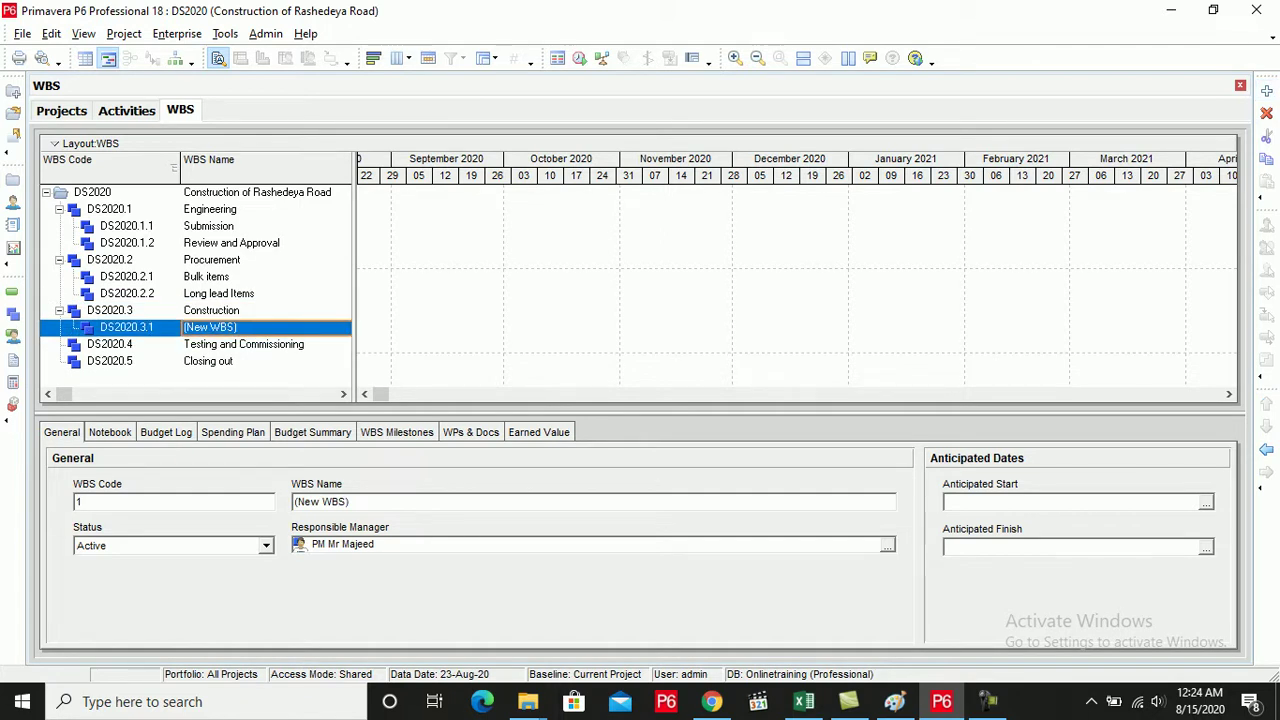
type("Ea")
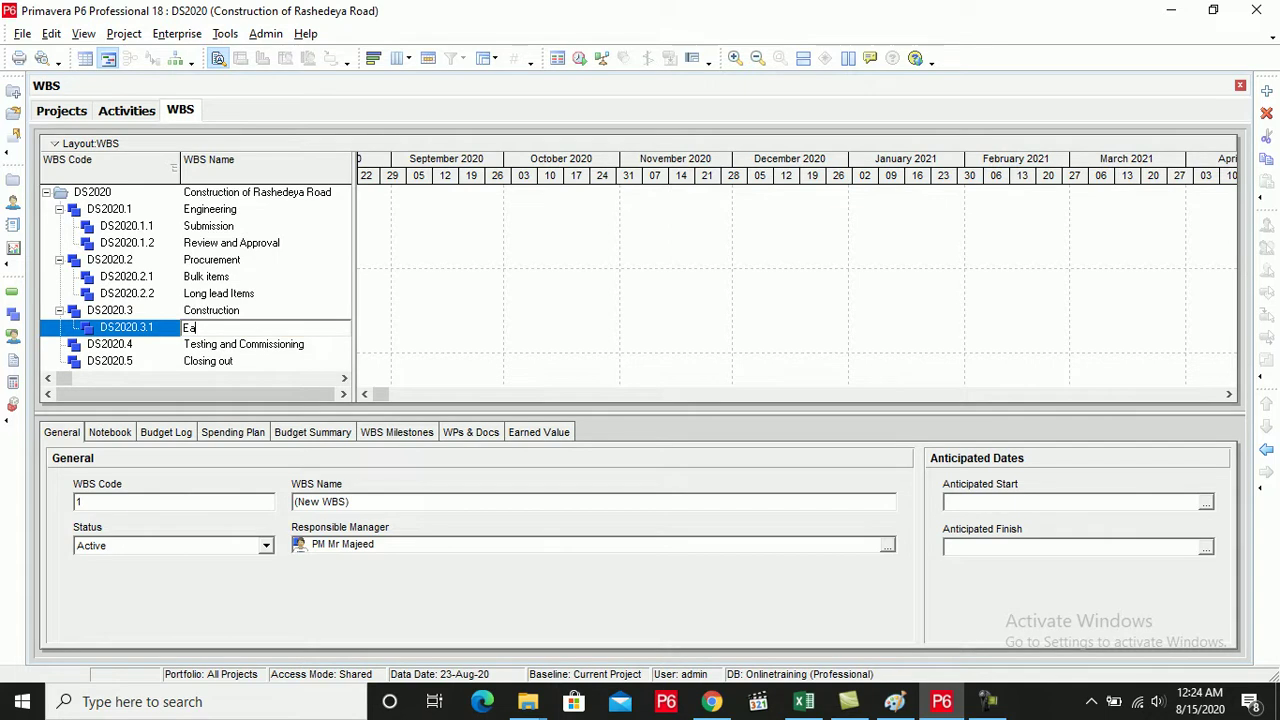
type("rth work")
key("Return")
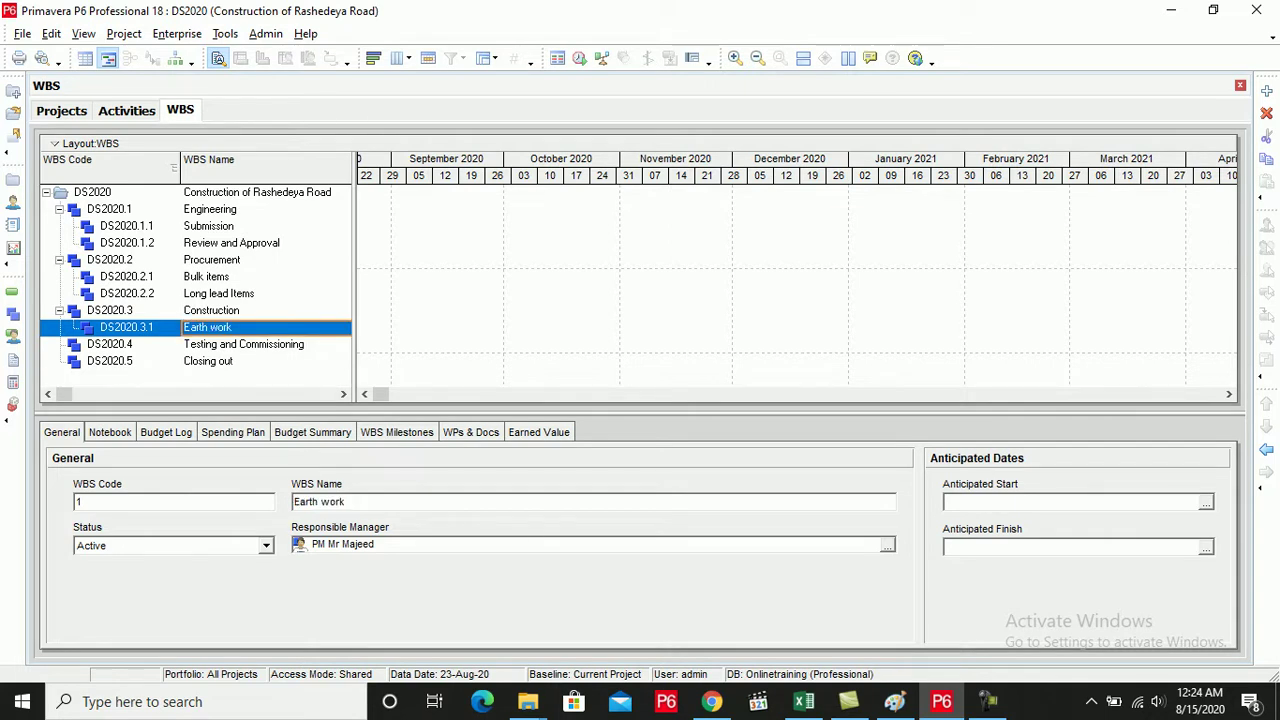
Add a WBS element after Earth work at the same level, check the outline in Excel, and name the element Pipe Sleeves
left_click(1266, 90)
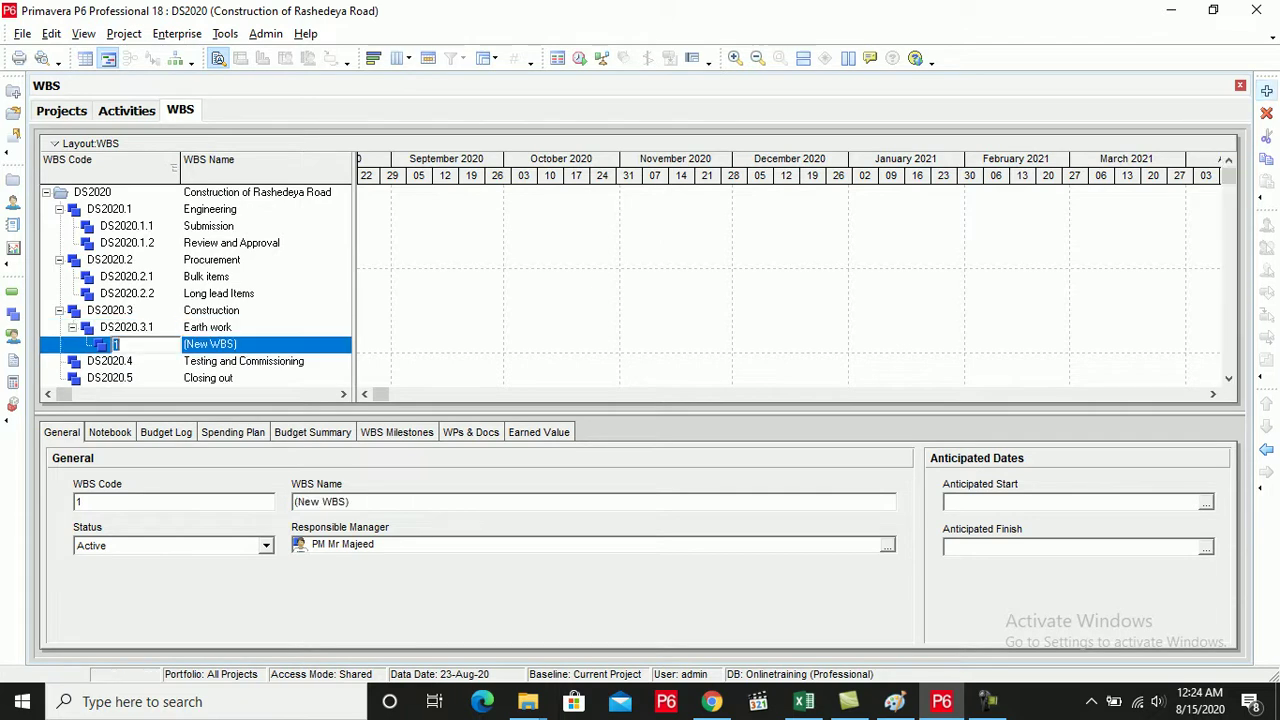
type("2")
key("Return")
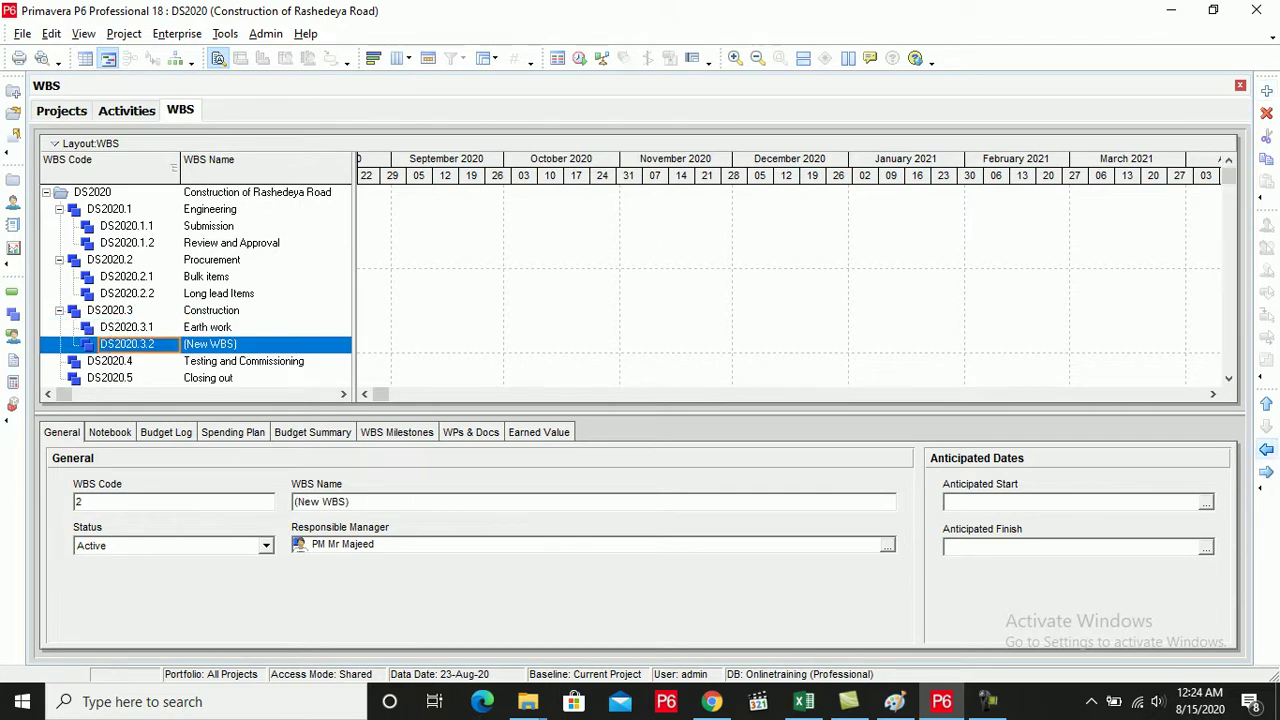
left_click(803, 701)
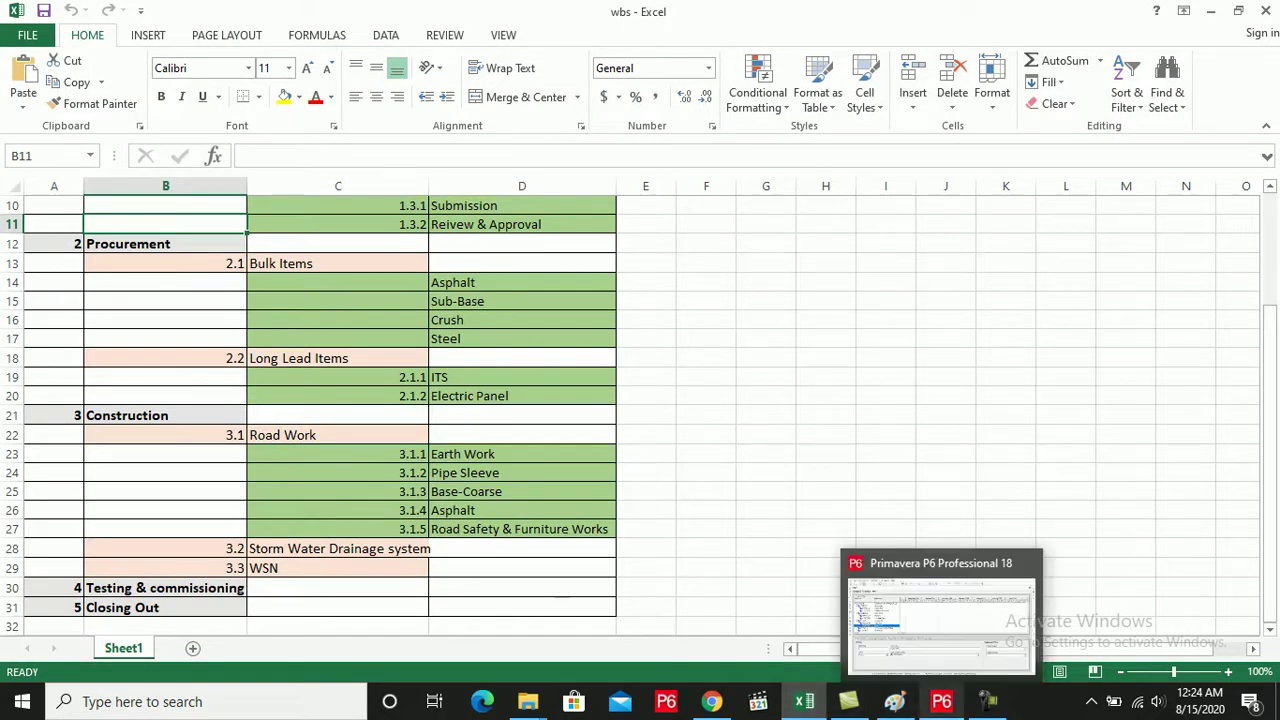
left_click(941, 701)
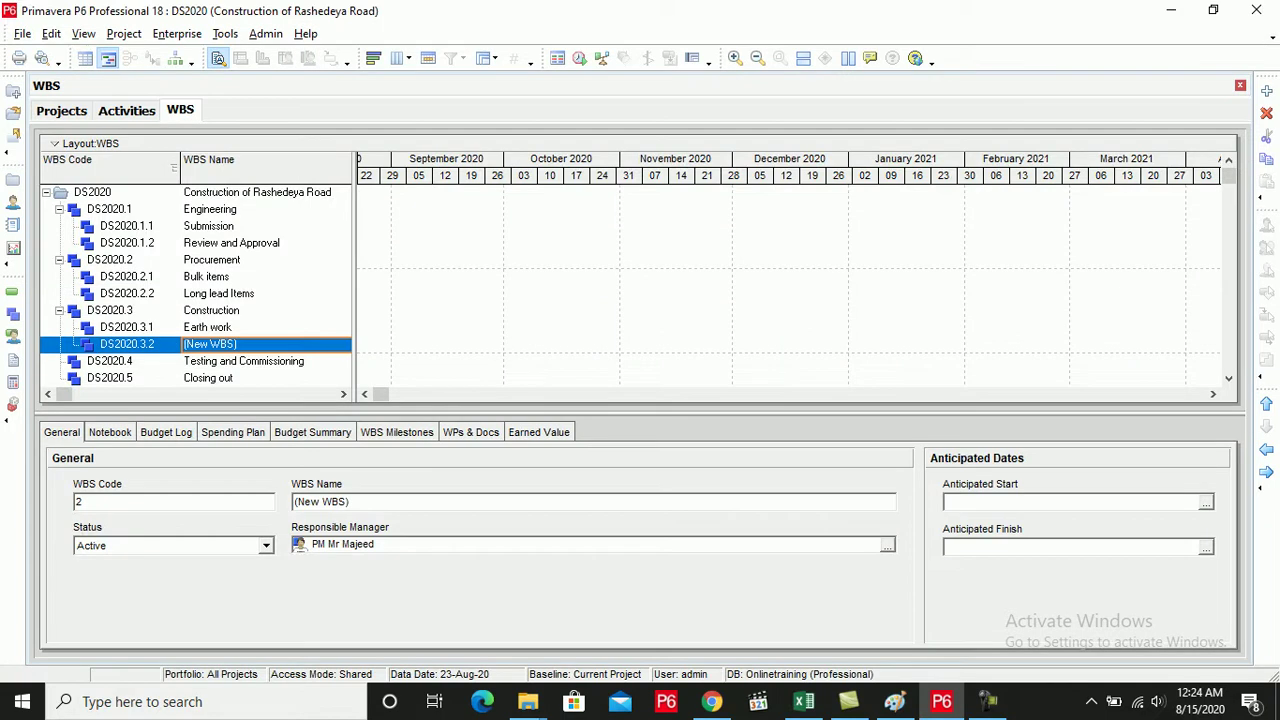
type("P")
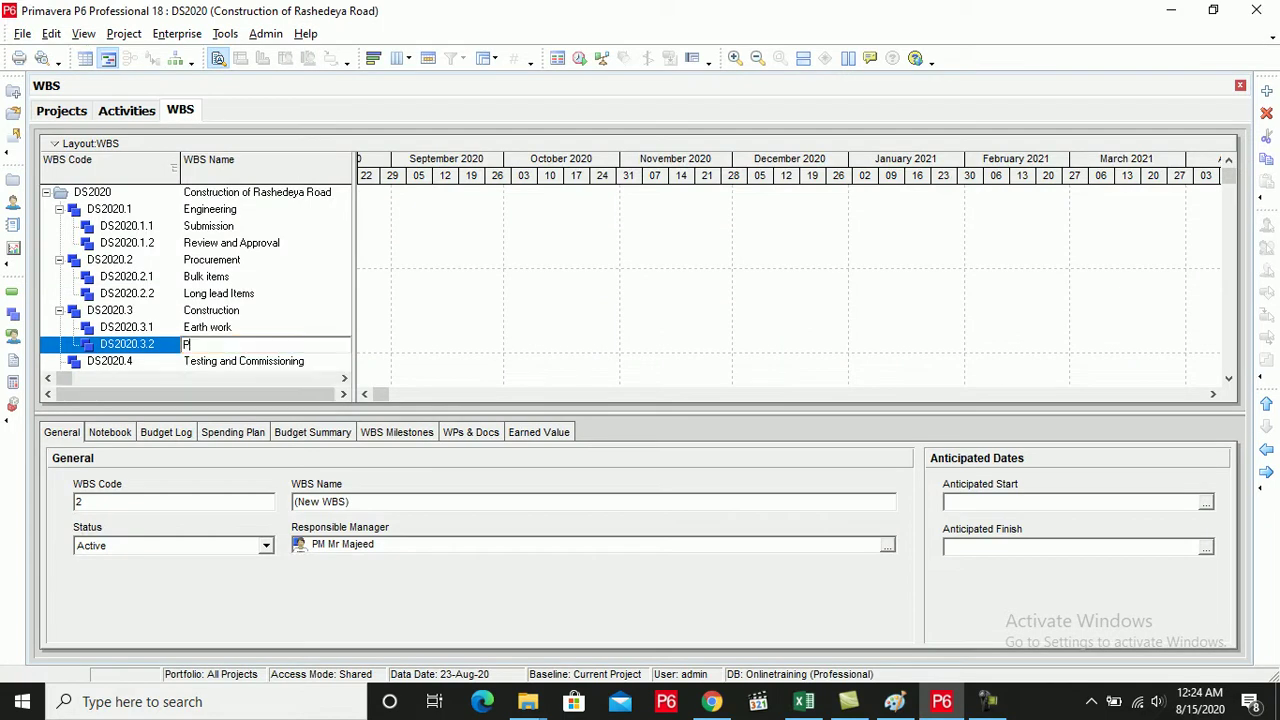
type("ipe Sleeves")
key("Return")
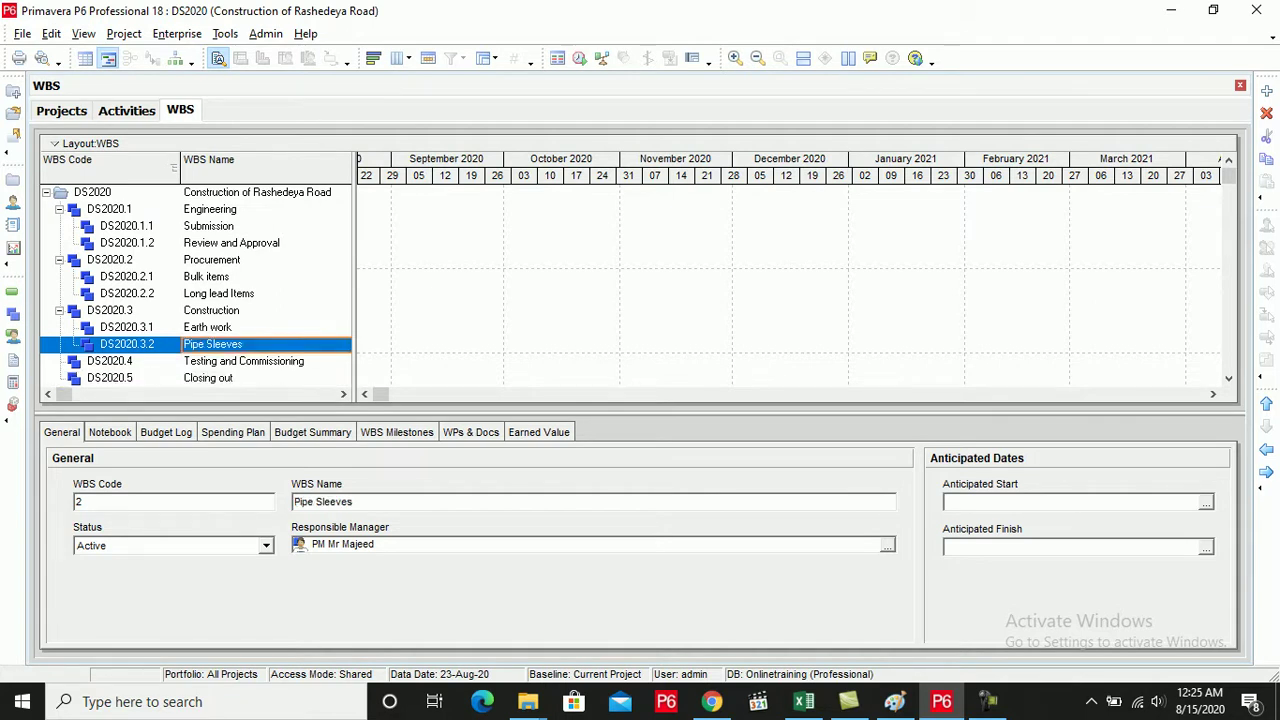
Check the Construction items in the Excel outline and add two WBS elements after Pipe Sleeves, at the same level
left_click(804, 701)
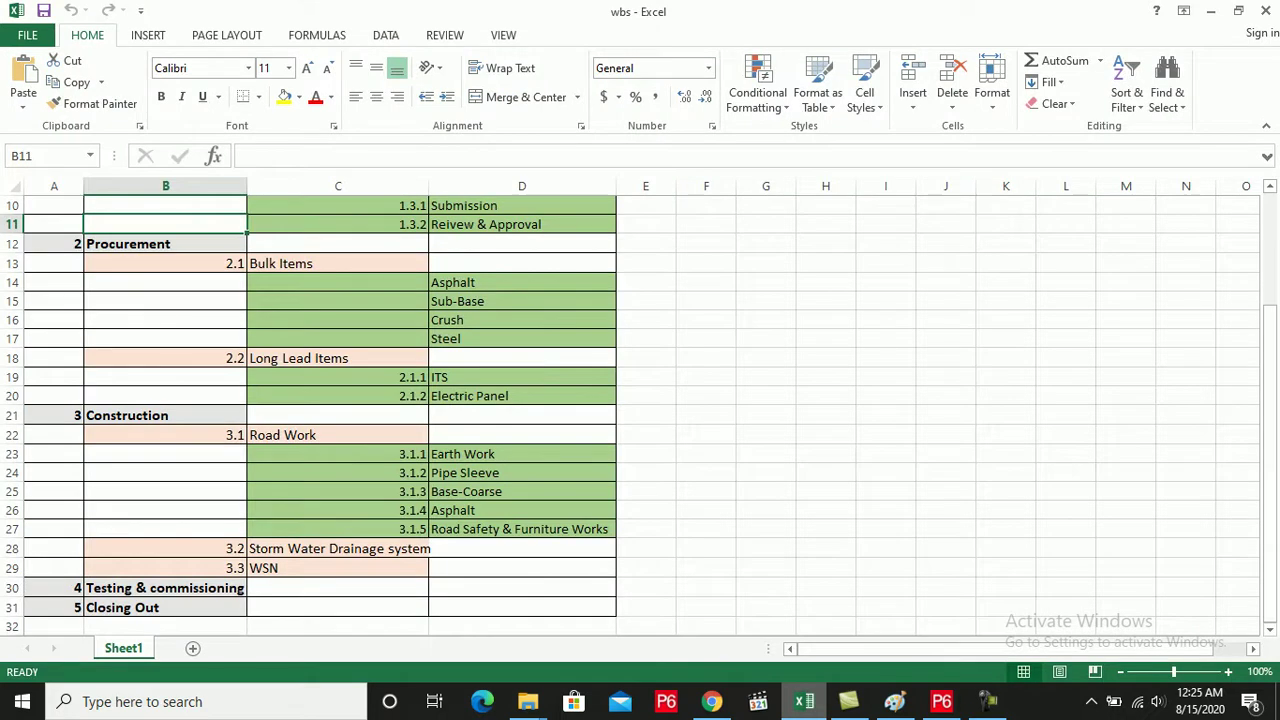
key("alt+Tab")
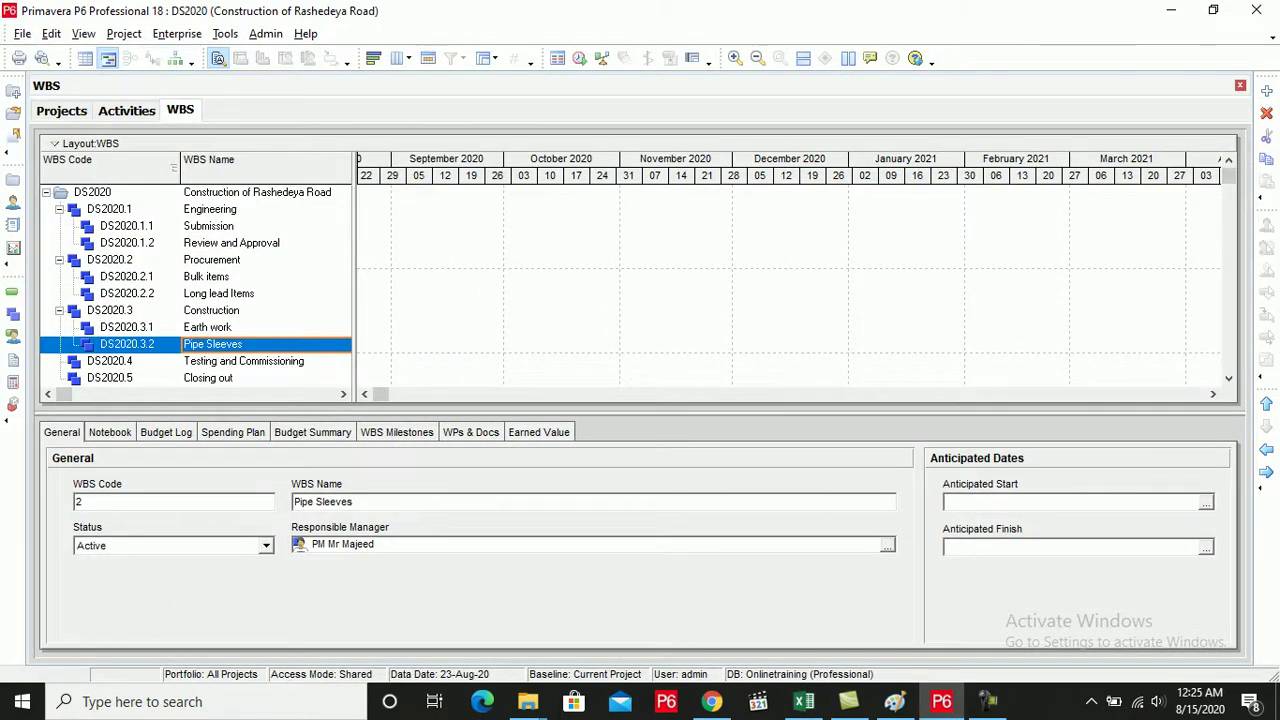
left_click(1267, 91)
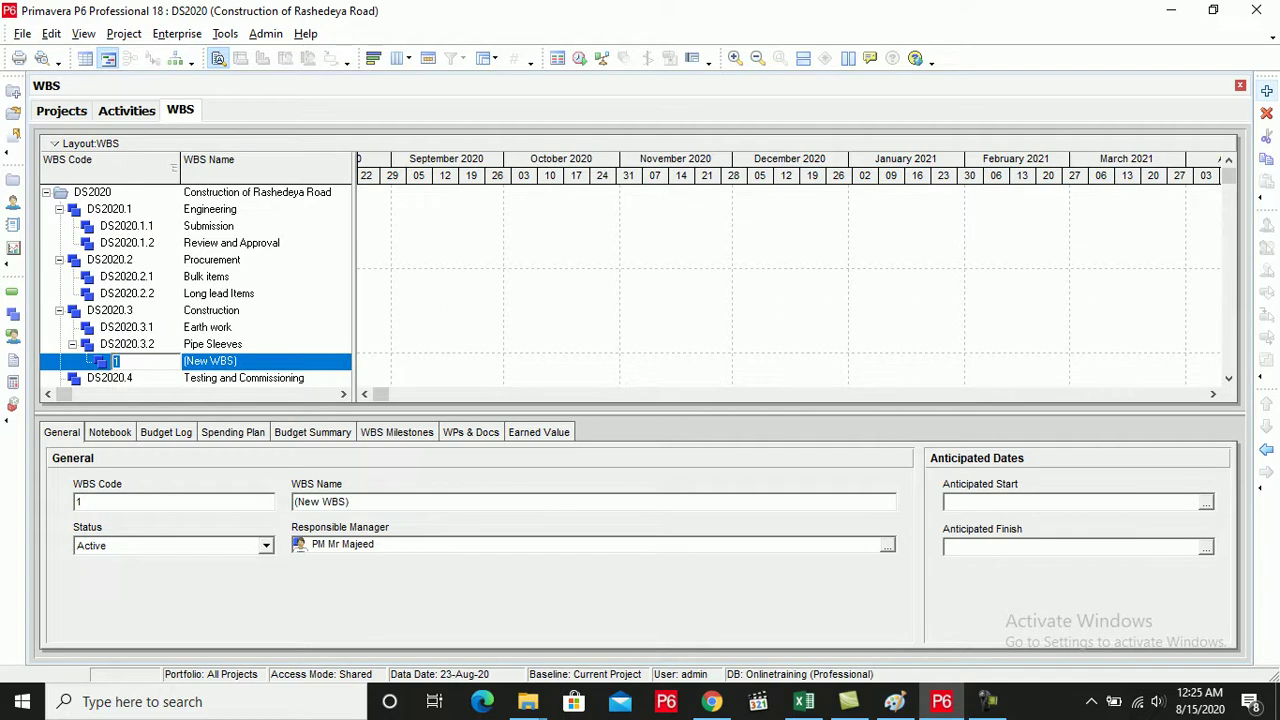
left_click(1267, 91)
left_click(213, 327)
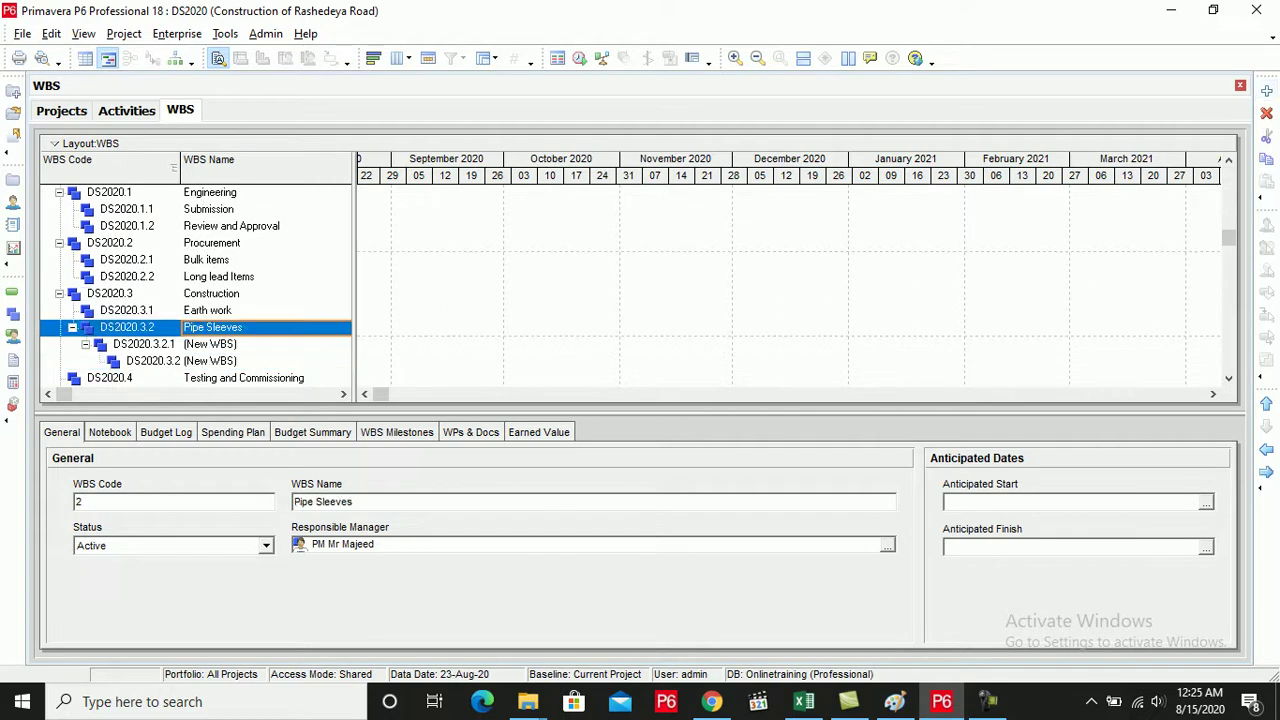
left_click(210, 344)
left_click(1267, 450)
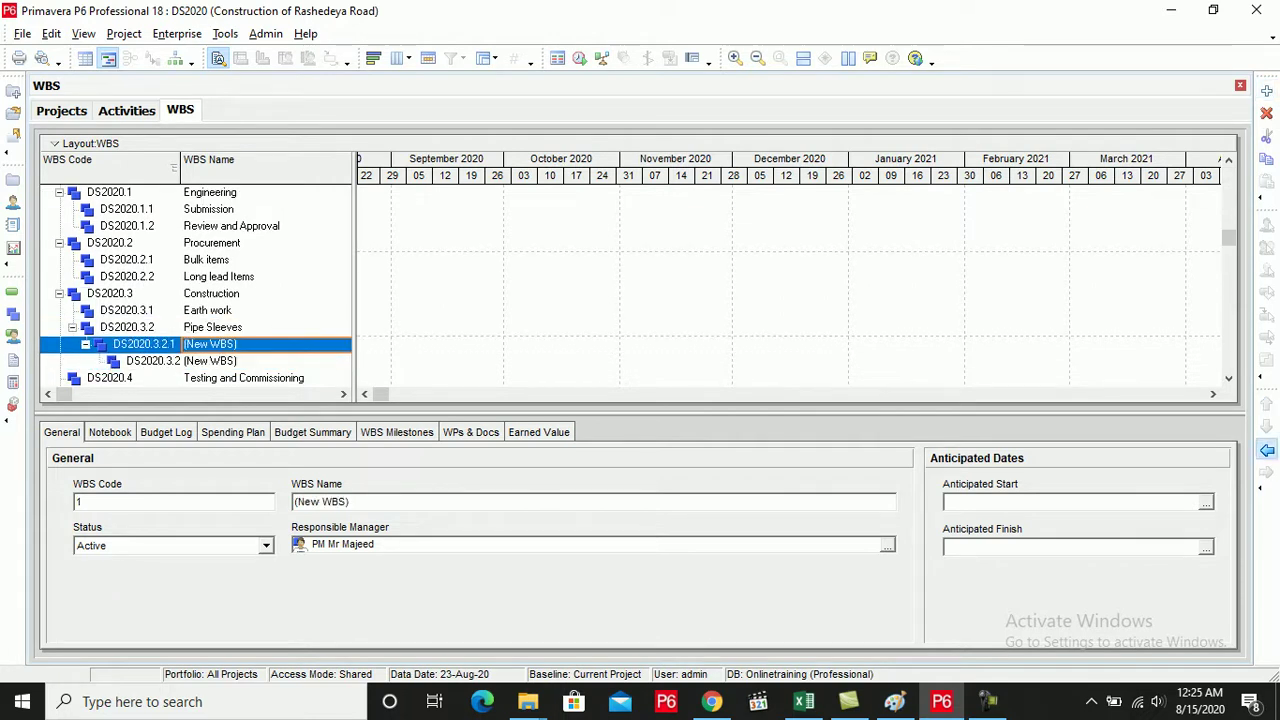
left_click(210, 361)
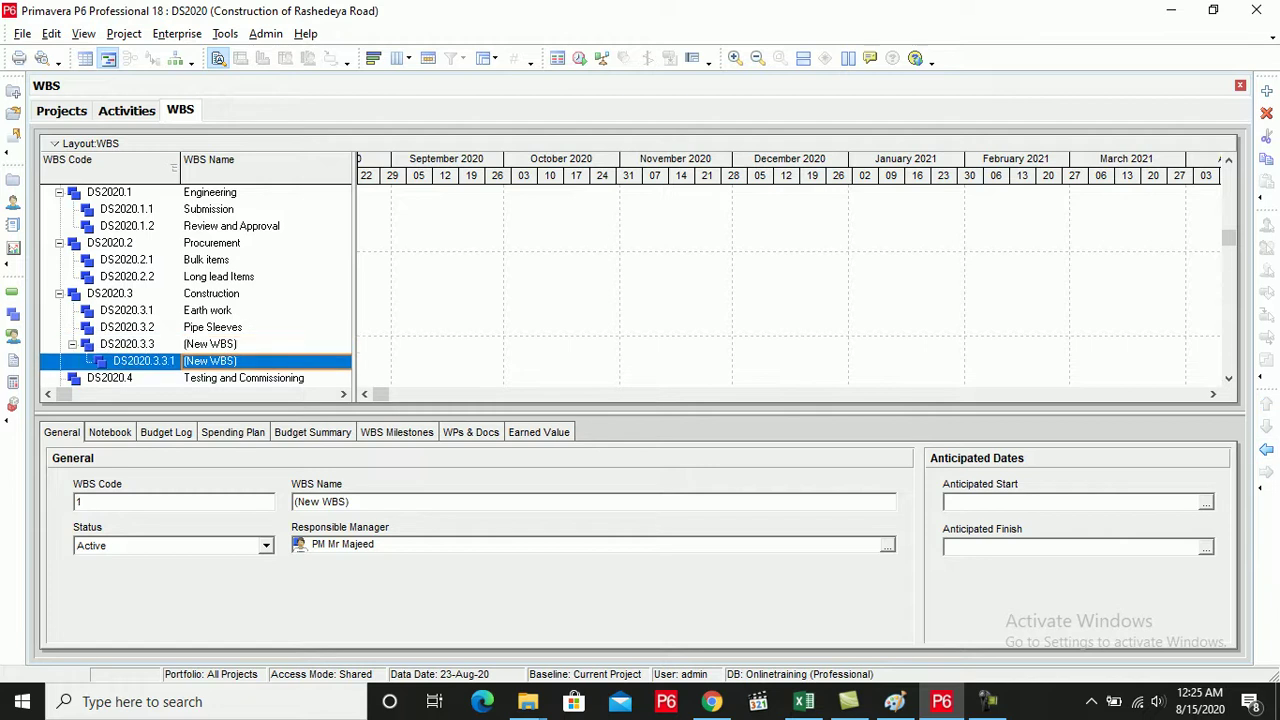
left_click(1267, 450)
Name the two new elements after Pipe Sleeves Base Coarse and Asphalt
left_click(210, 344)
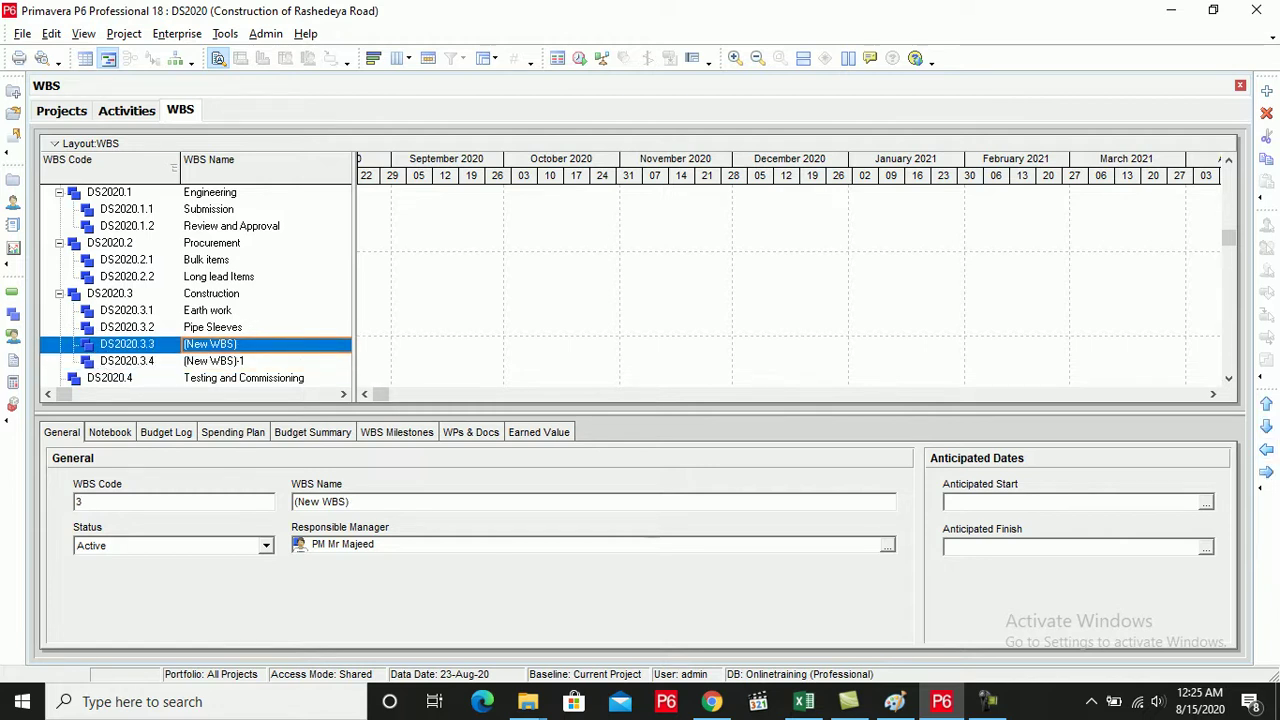
type("Base Coarse")
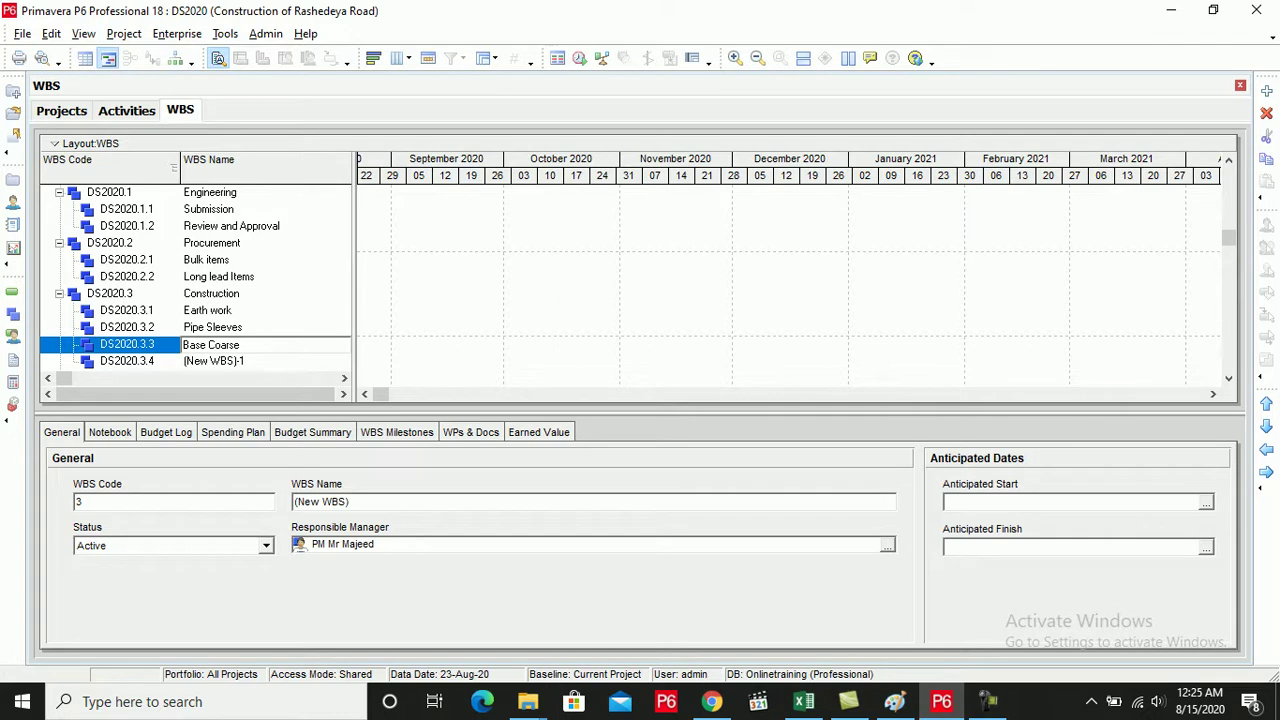
key("Return")
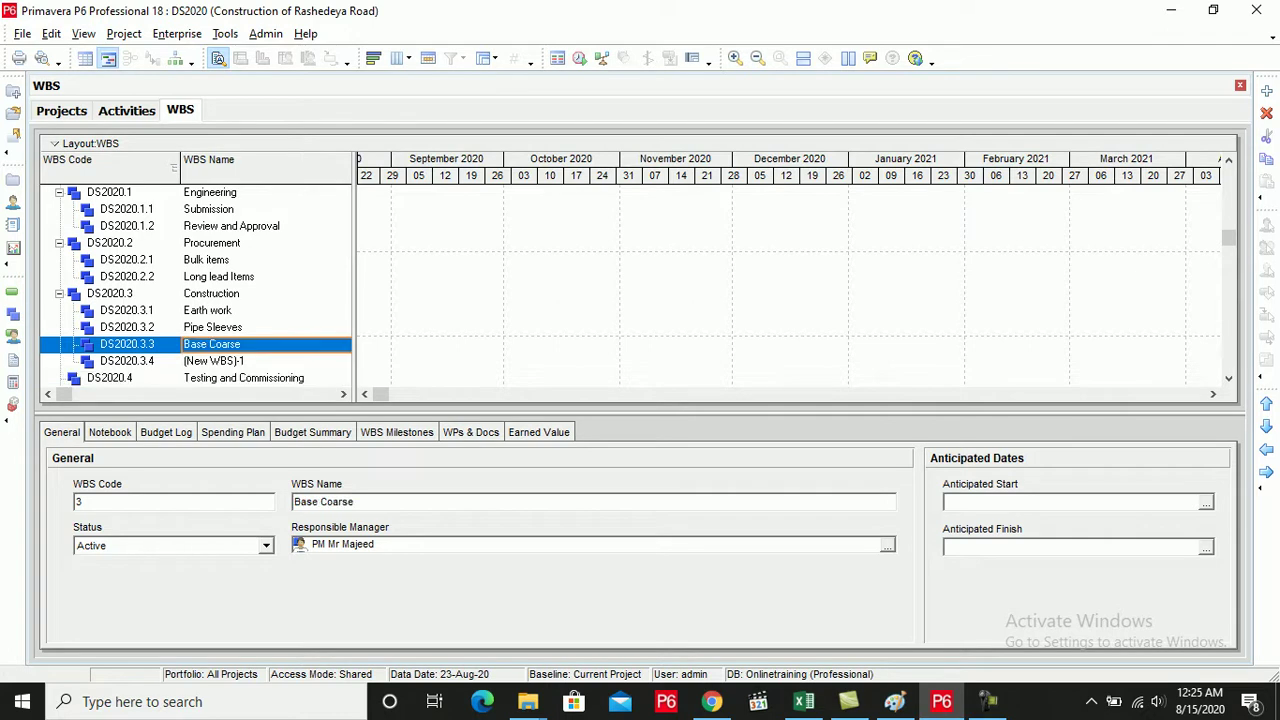
key("Down")
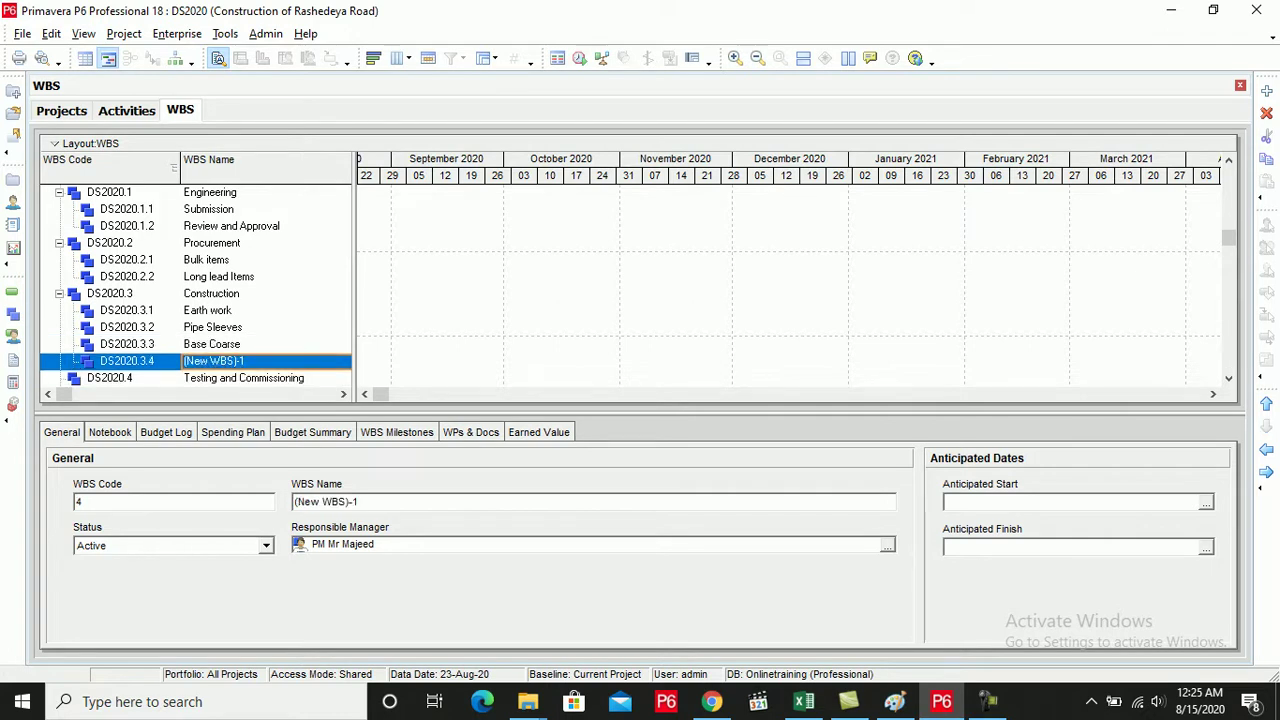
type("Asp")
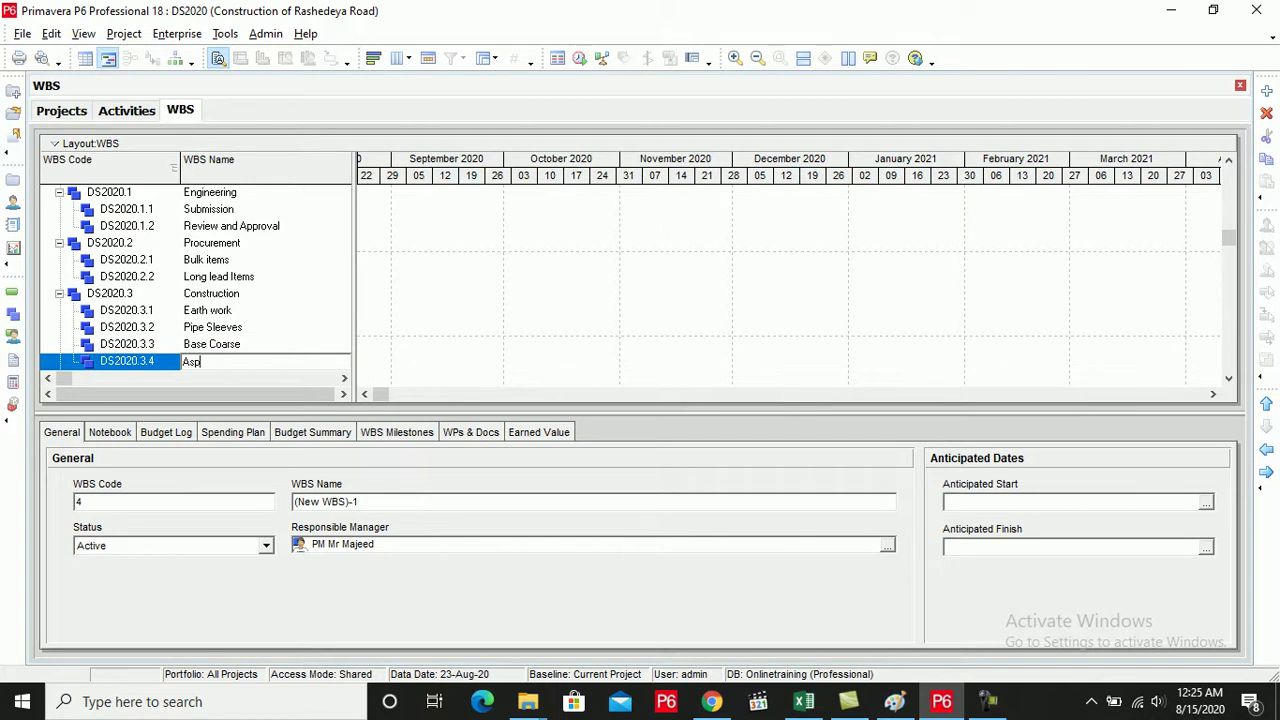
type("halt")
key("Return")
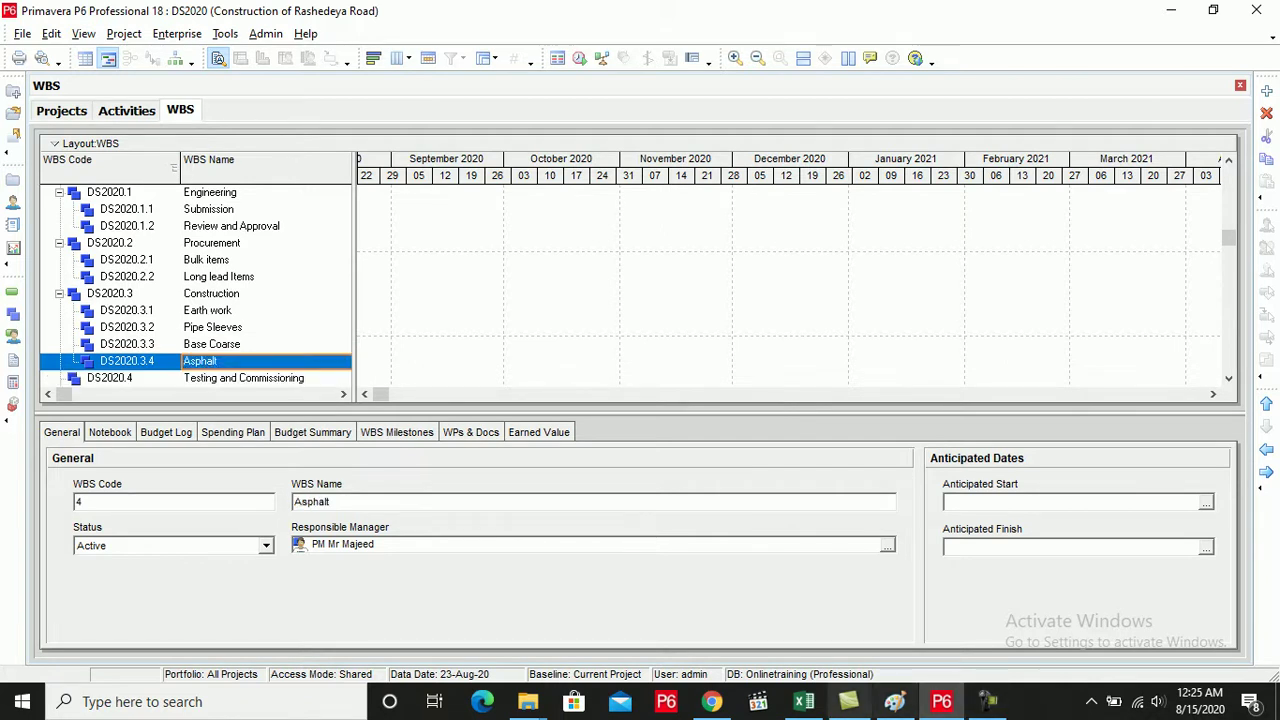
Add a WBS element with code 5 after Asphalt, at the same level under Construction, and name it Road Safety and Forniture Work
left_click(803, 701)
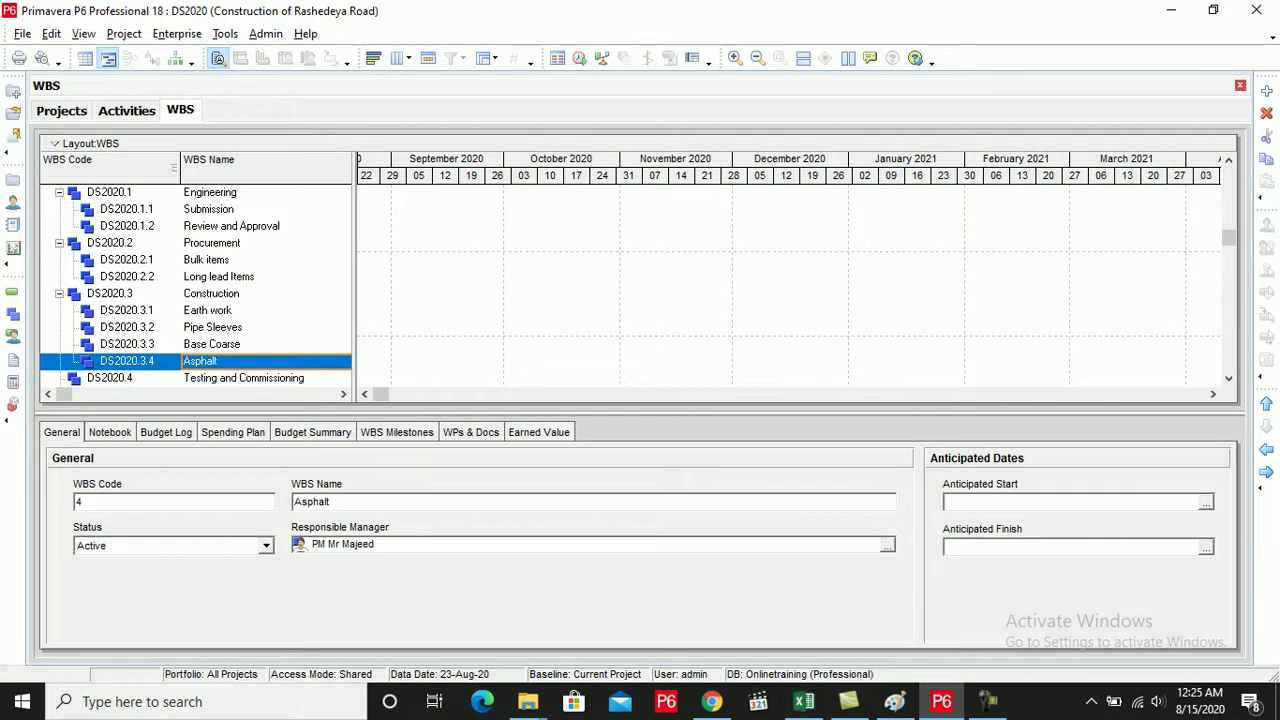
left_click(1266, 91)
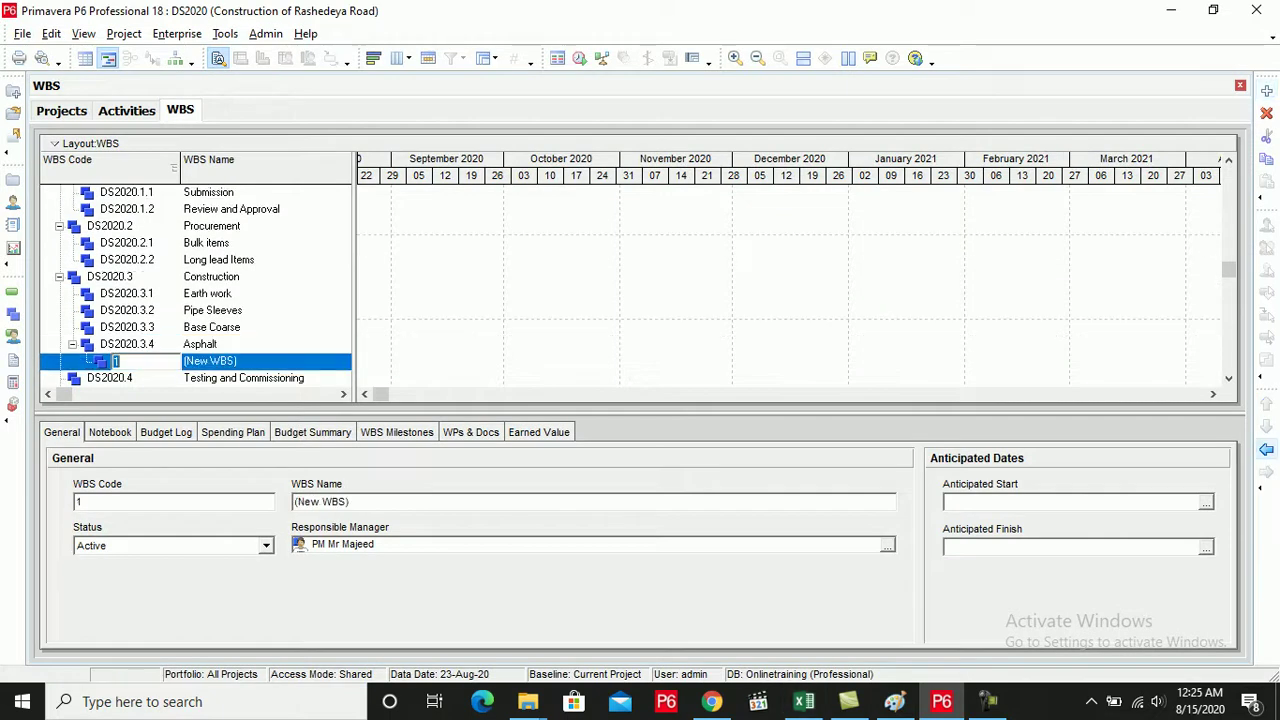
type("5")
key("Return")
left_click(210, 361)
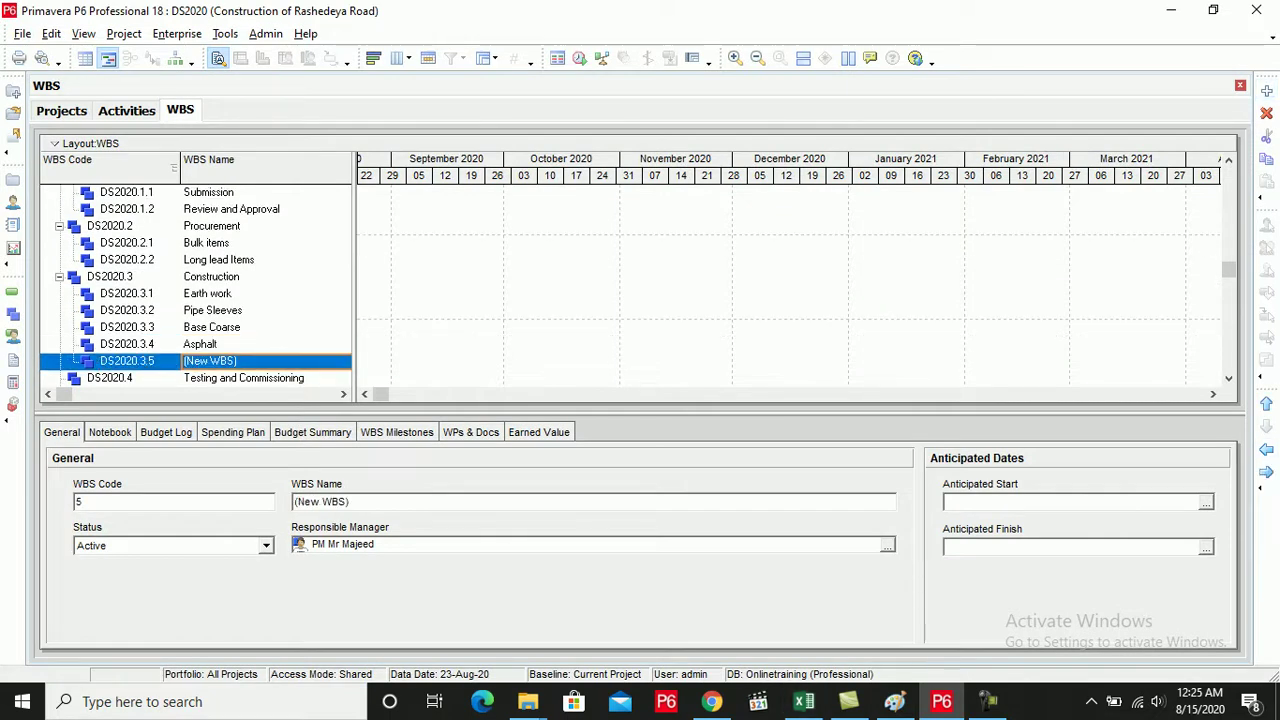
type("Rea")
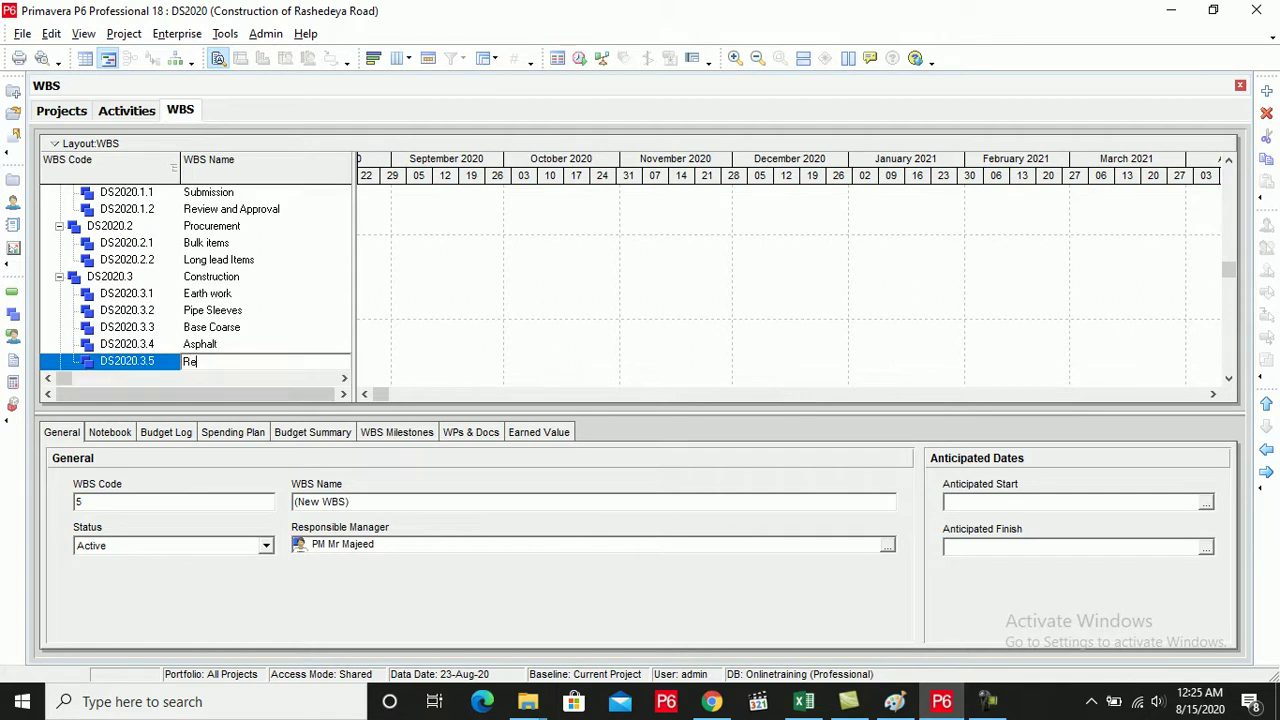
key("BackSpace")
key("BackSpace")
type("oad Safety and Forniture Work")
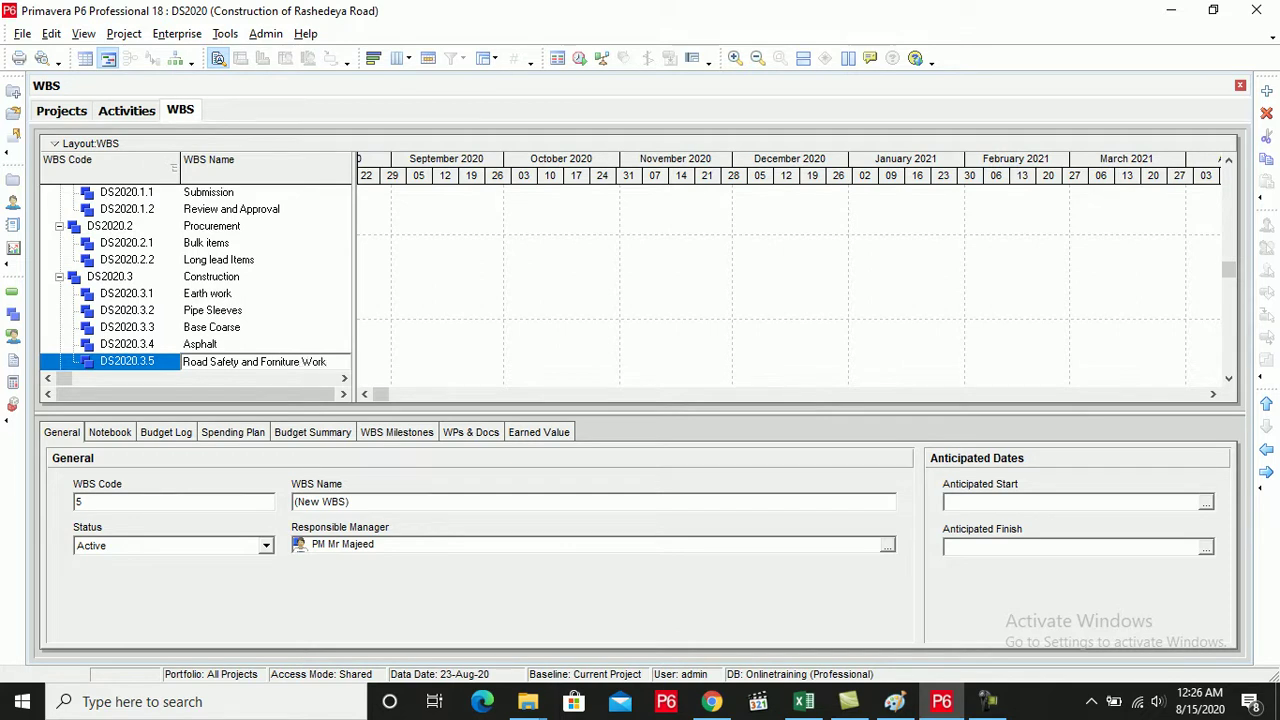
key("Return")
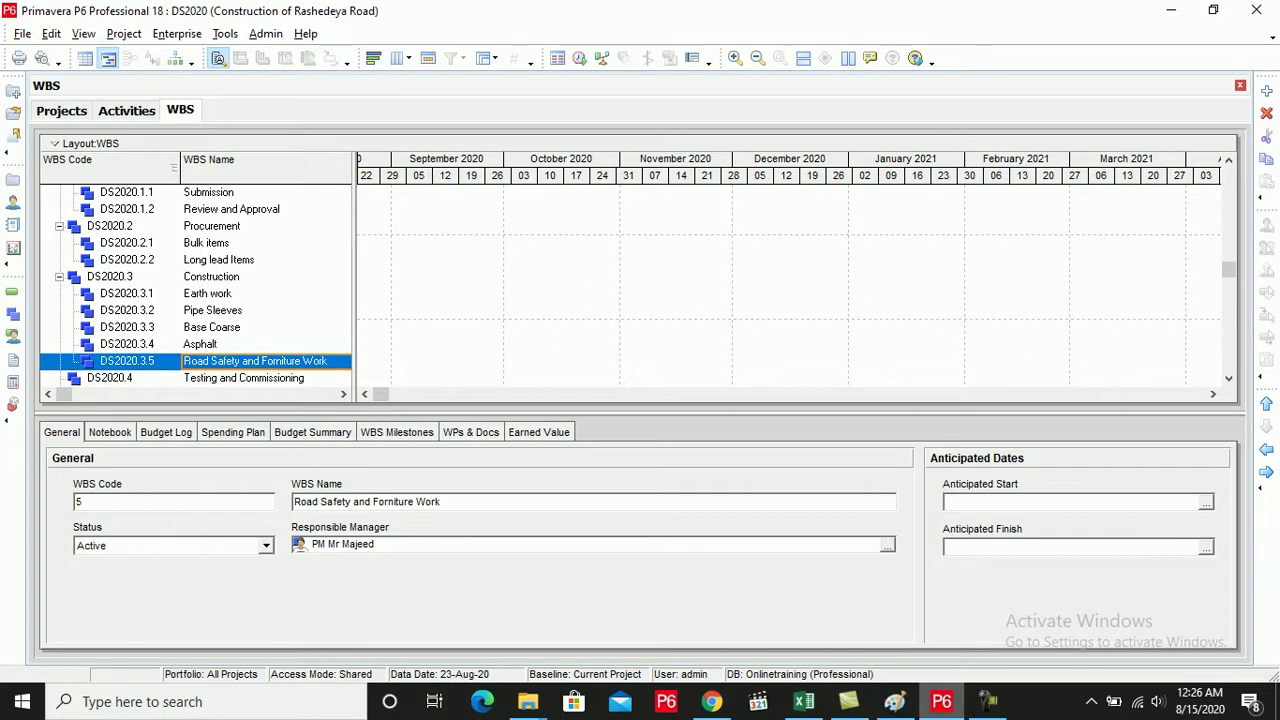
Check how the Construction items are grouped in the Excel outline
left_click(941, 701)
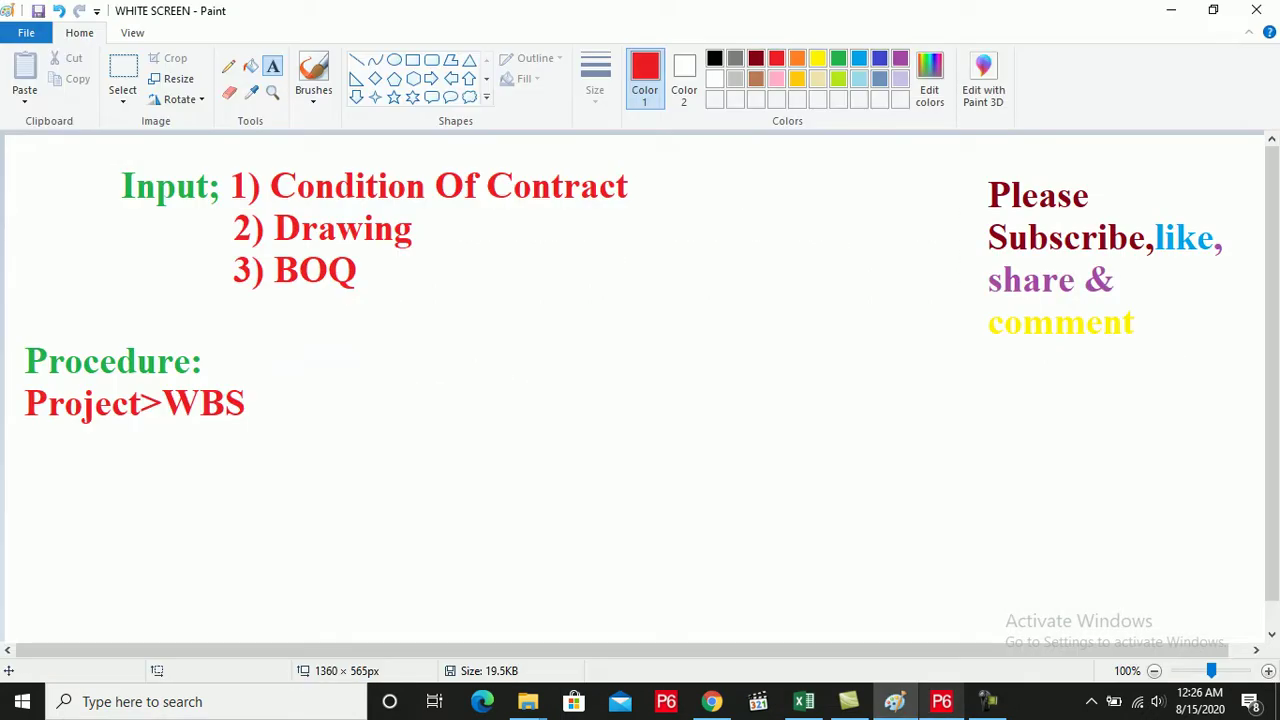
left_click(804, 701)
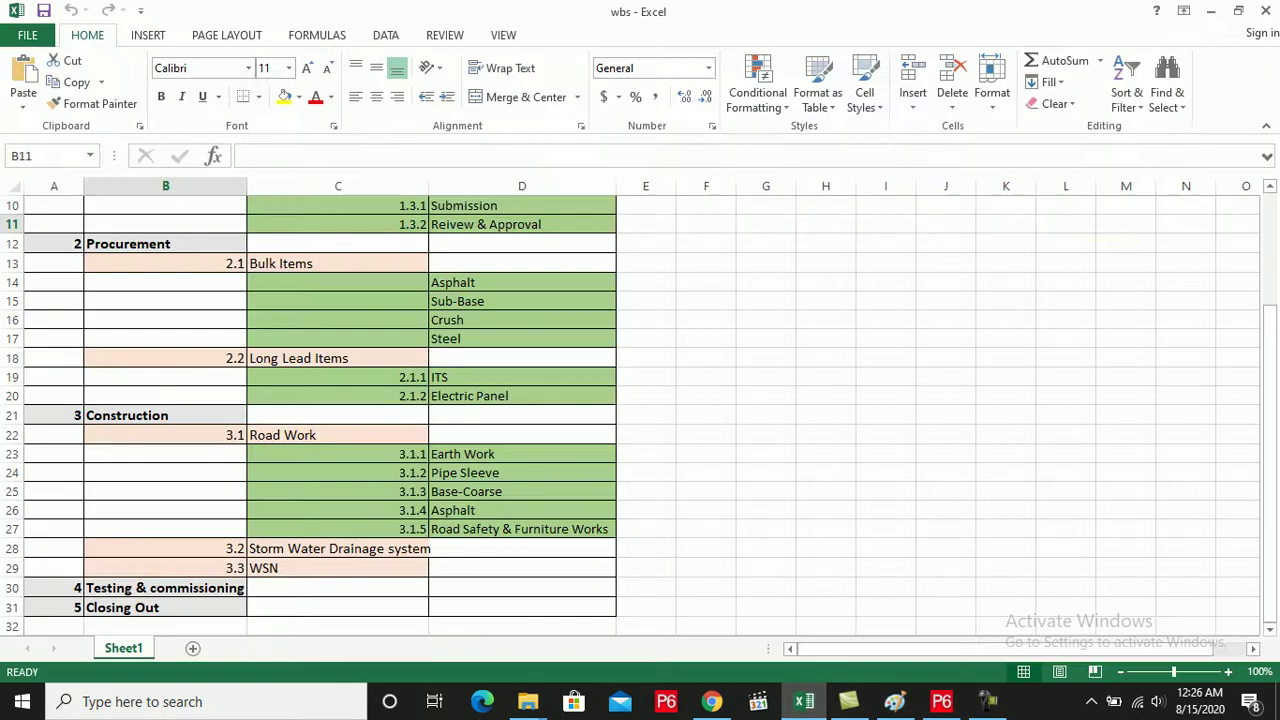
scroll(640, 400, "down", 1)
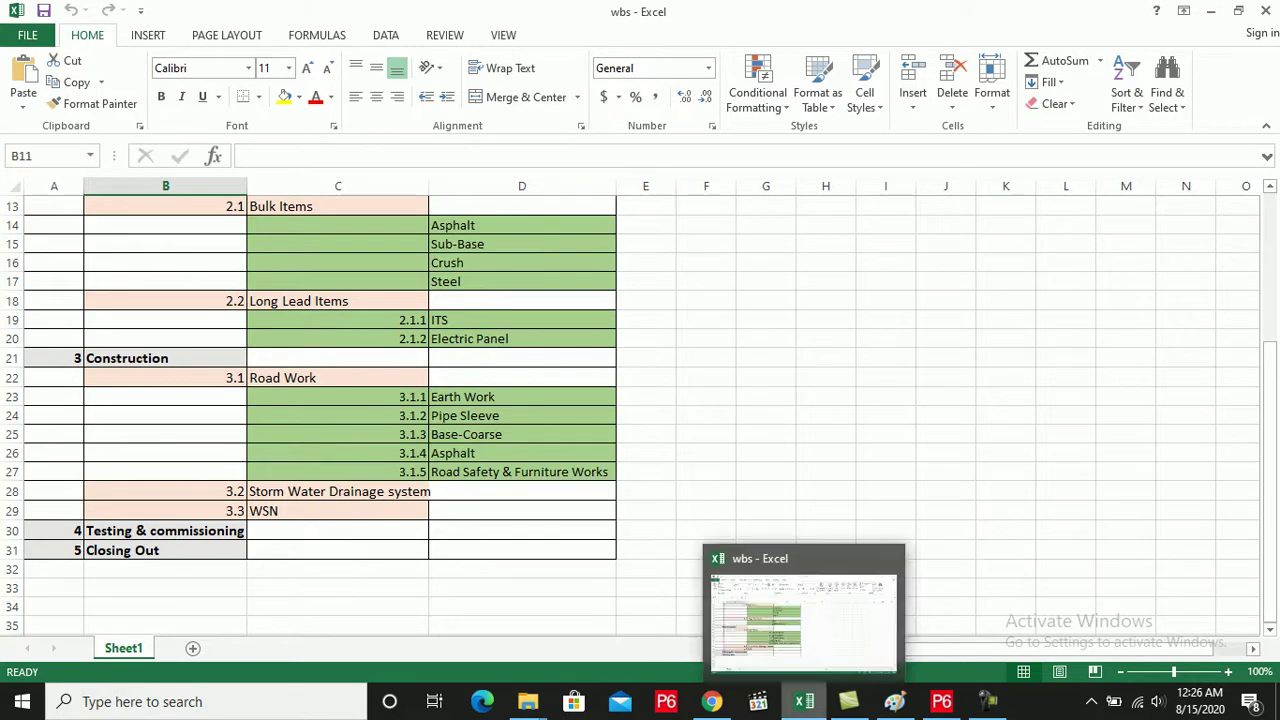
left_click(894, 701)
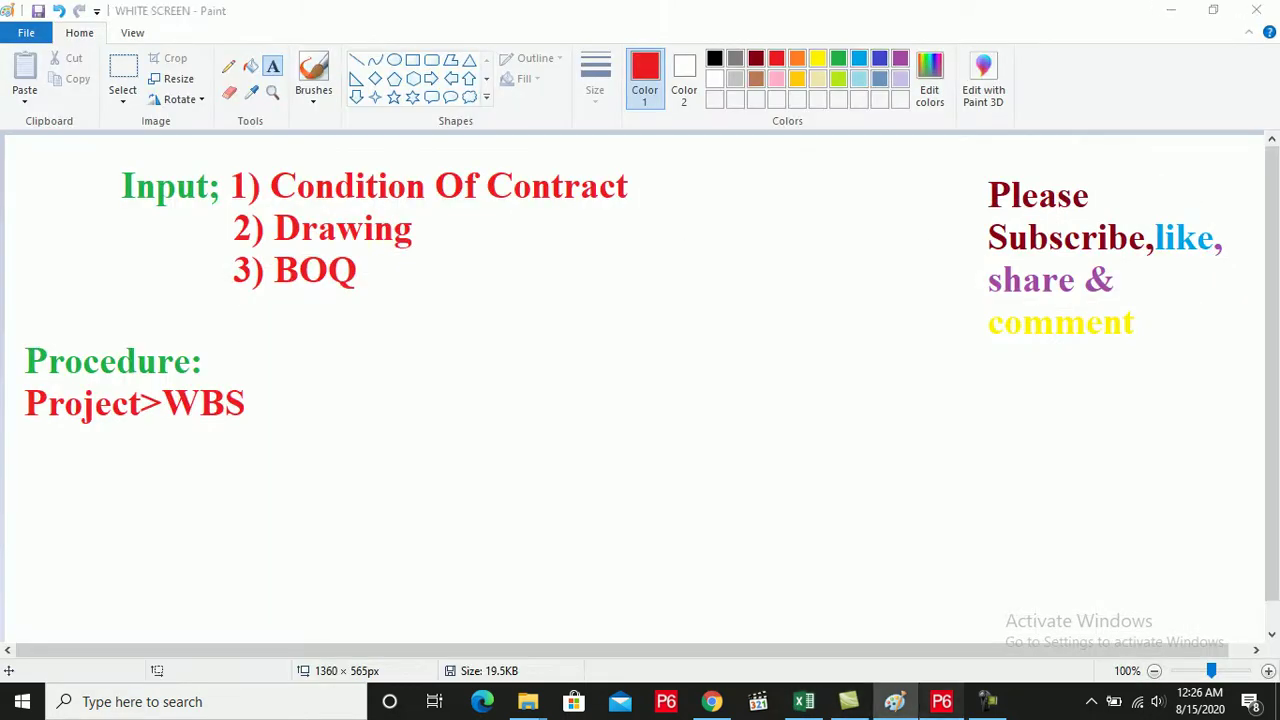
left_click(941, 701)
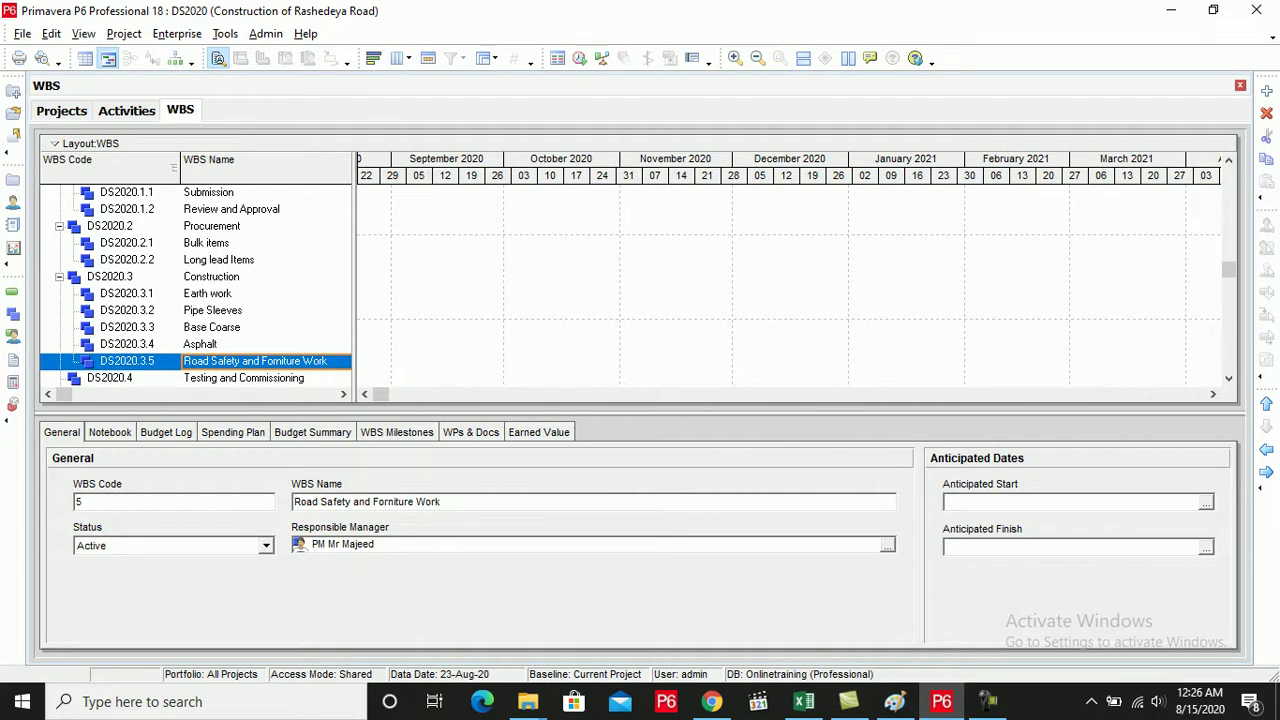
left_click(988, 701)
left_click(1191, 612)
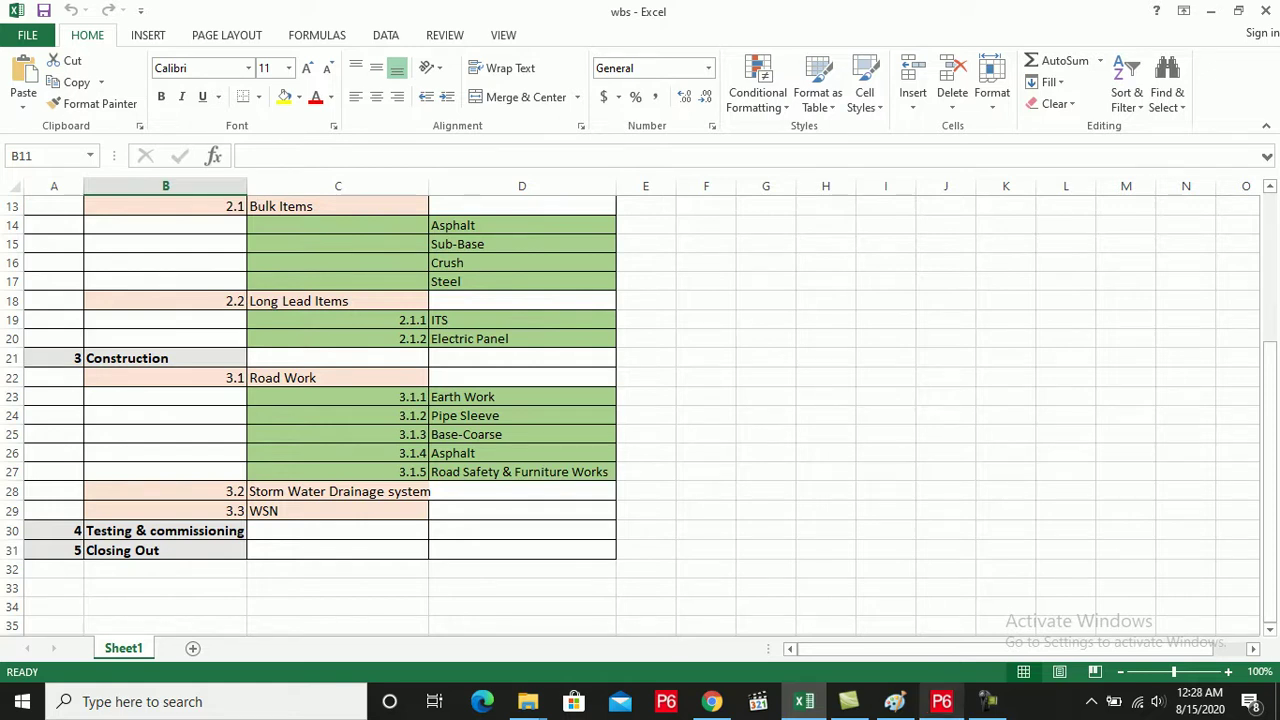
Add a child WBS element directly under Construction and name it Road Work
left_click(941, 701)
left_click(211, 260)
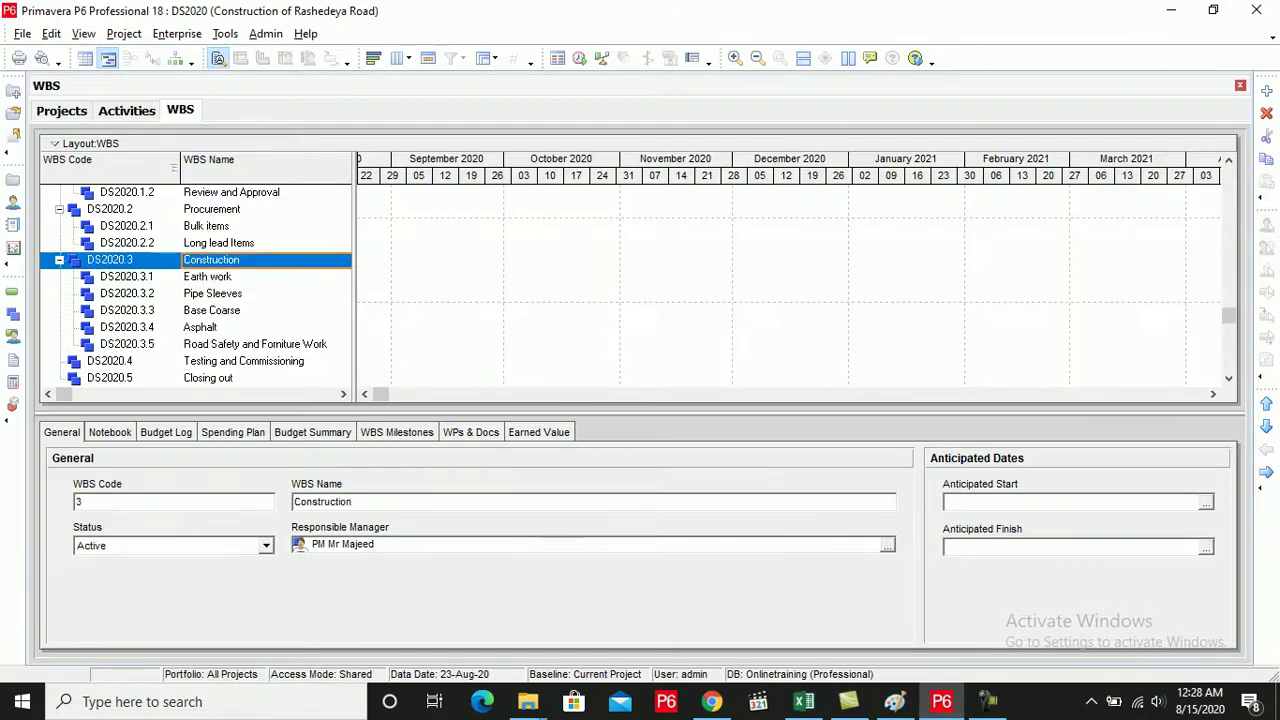
left_click(1267, 90)
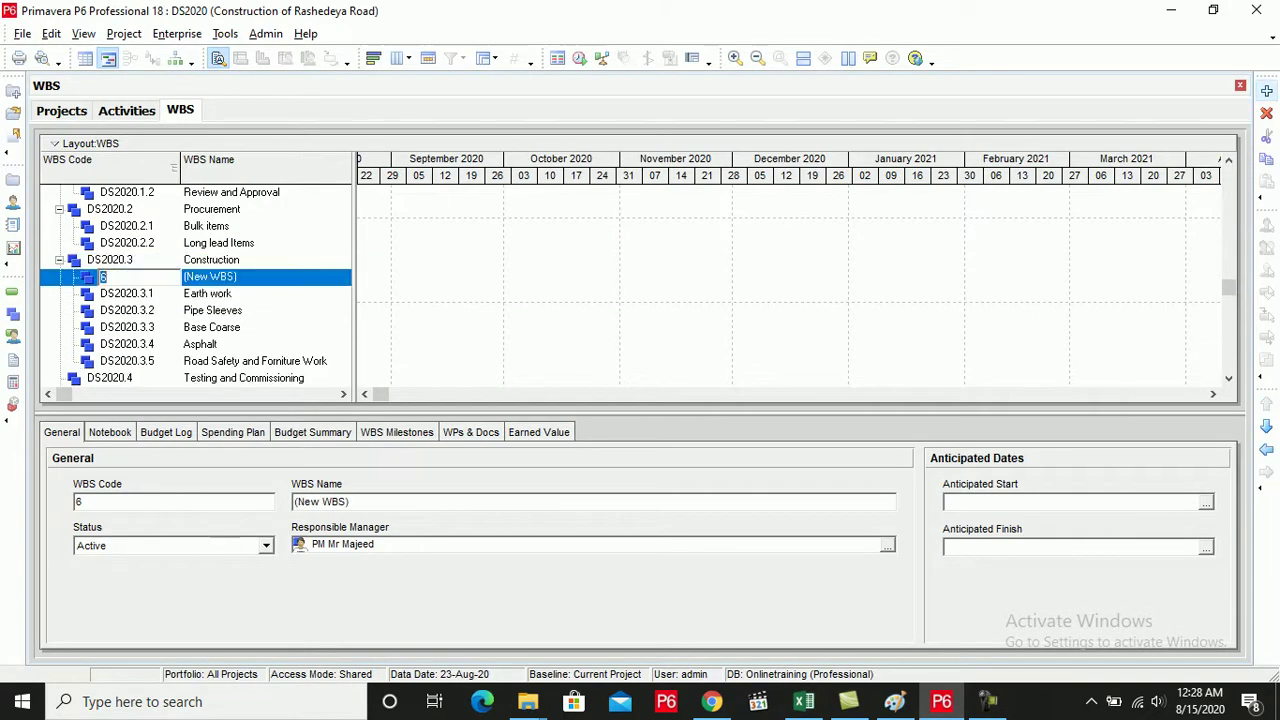
key("Return")
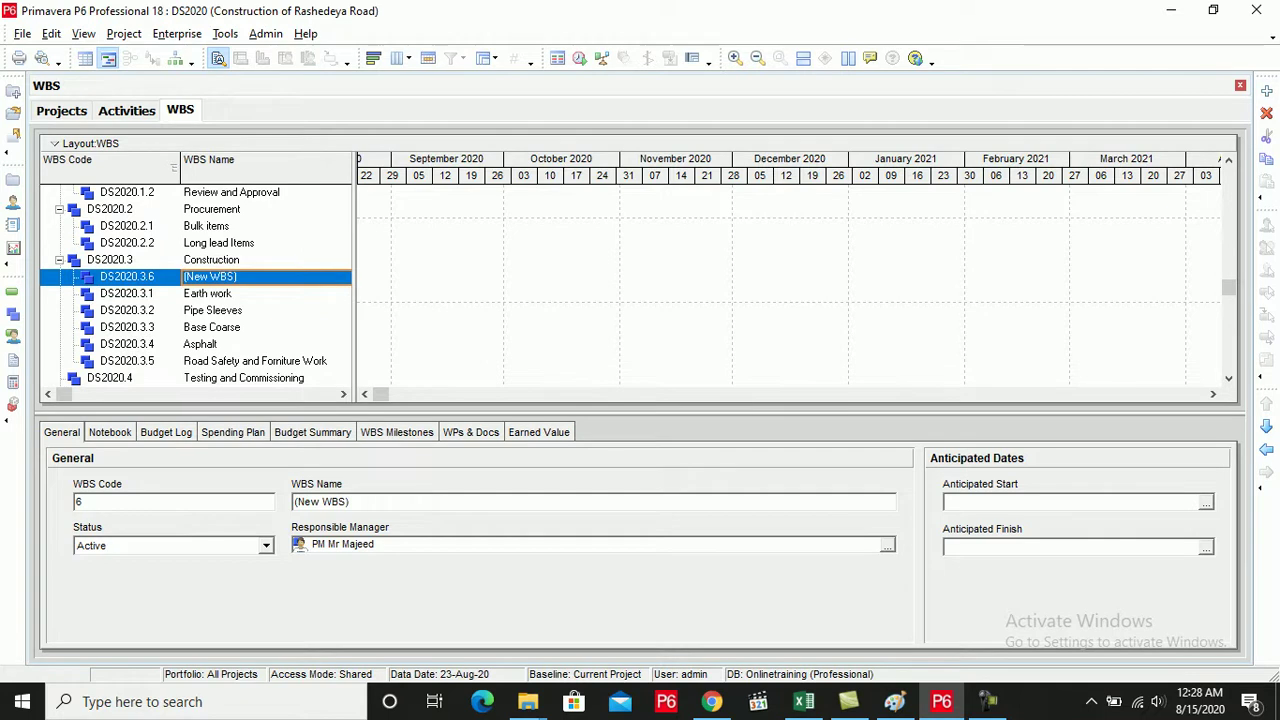
type("Roa")
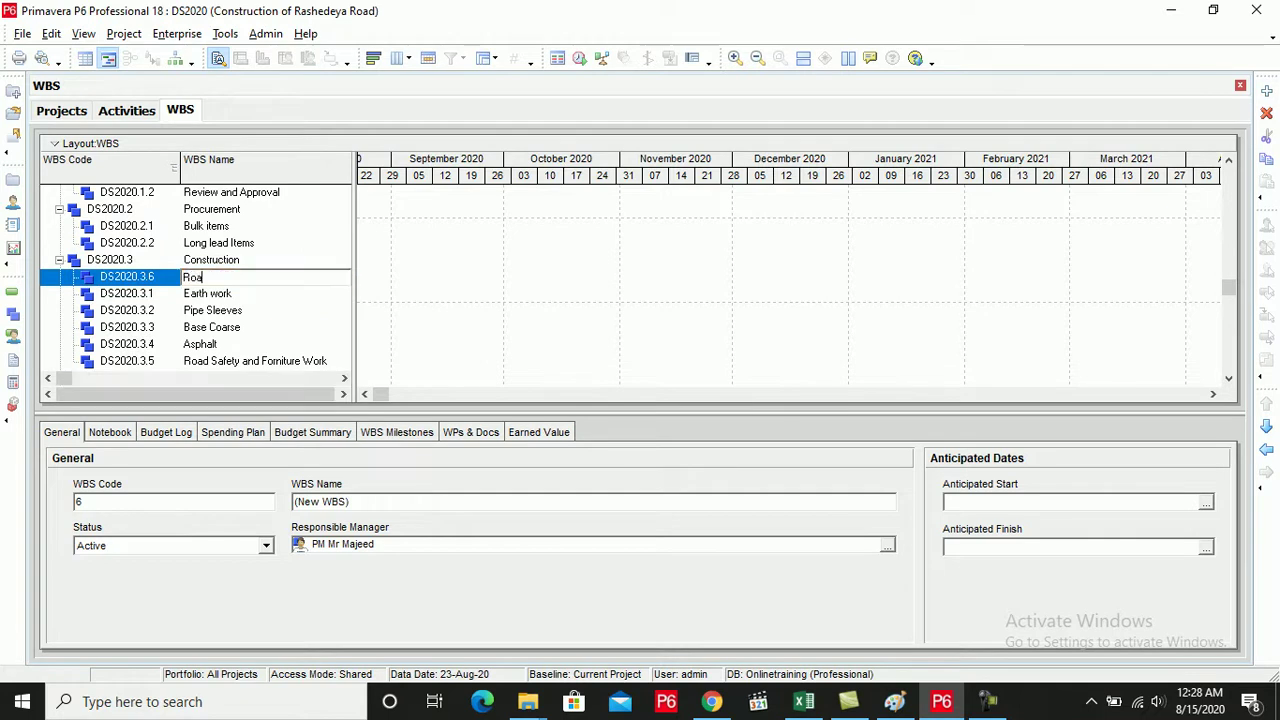
type("d Work")
key("Return")
right_click(266, 273)
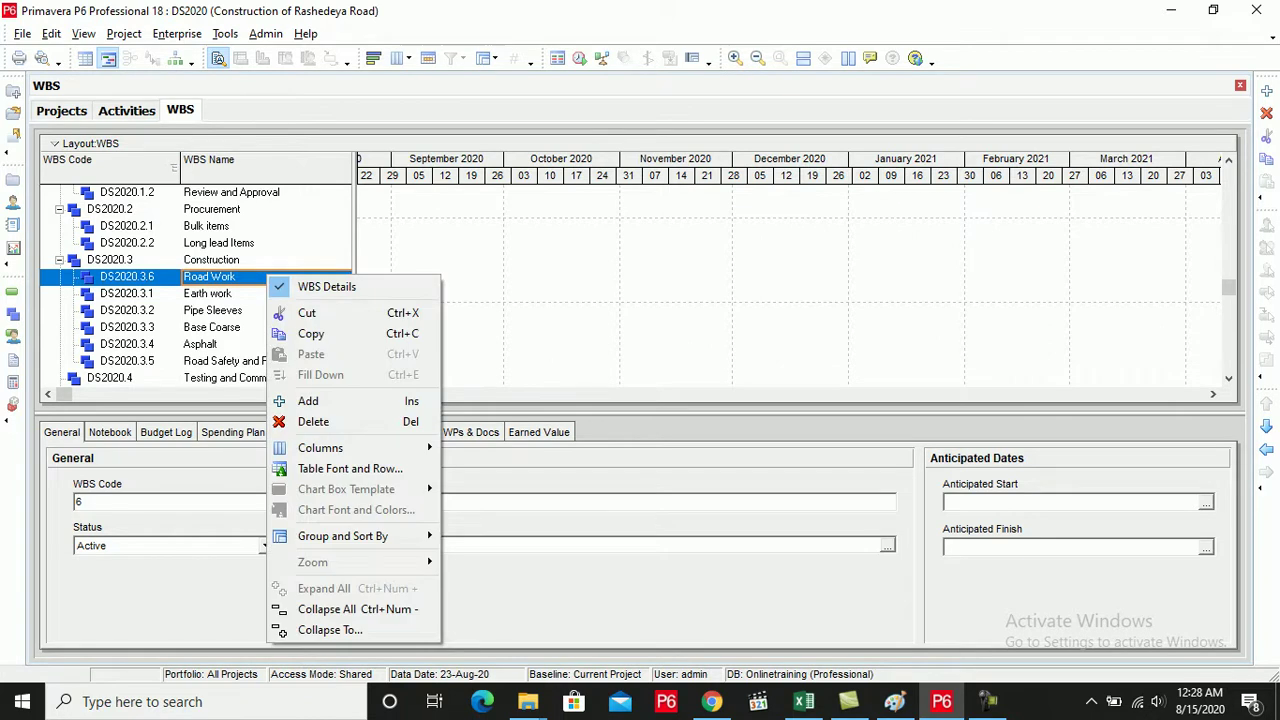
Demote Earth work, Pipe Sleeves and Base Coarse one level so they become children of Road Work
left_click(236, 294)
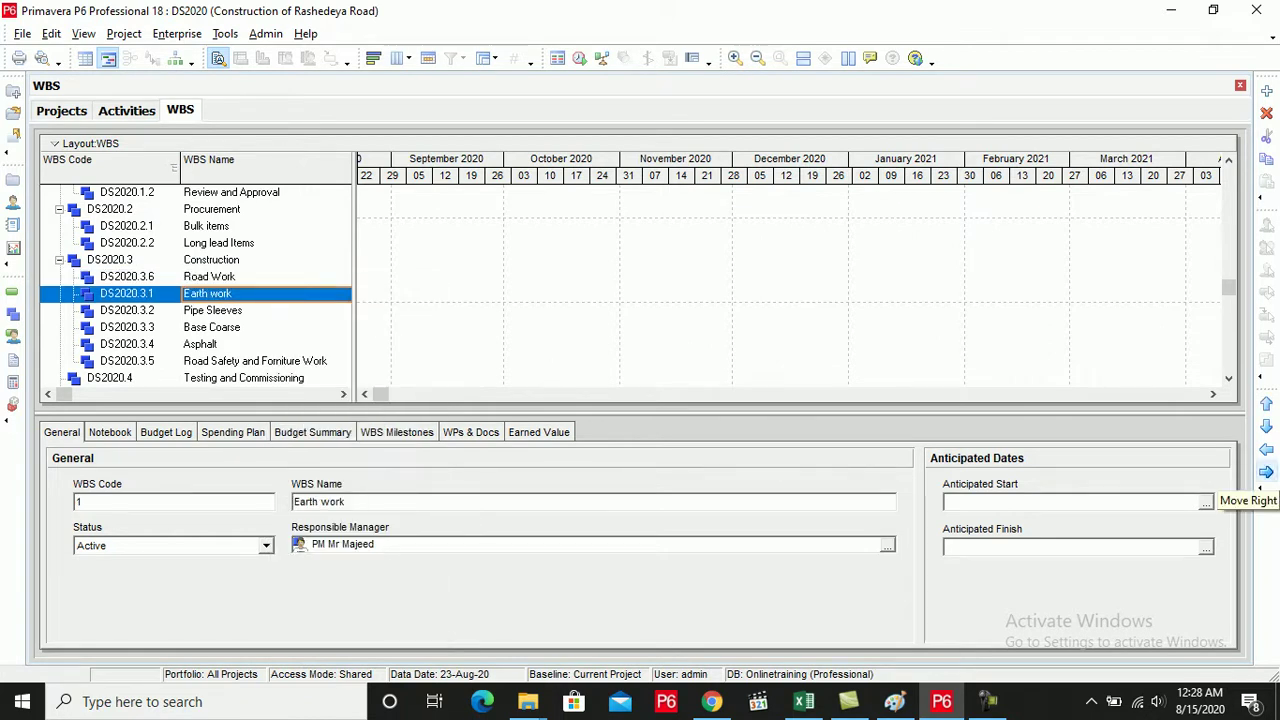
left_click(1266, 471)
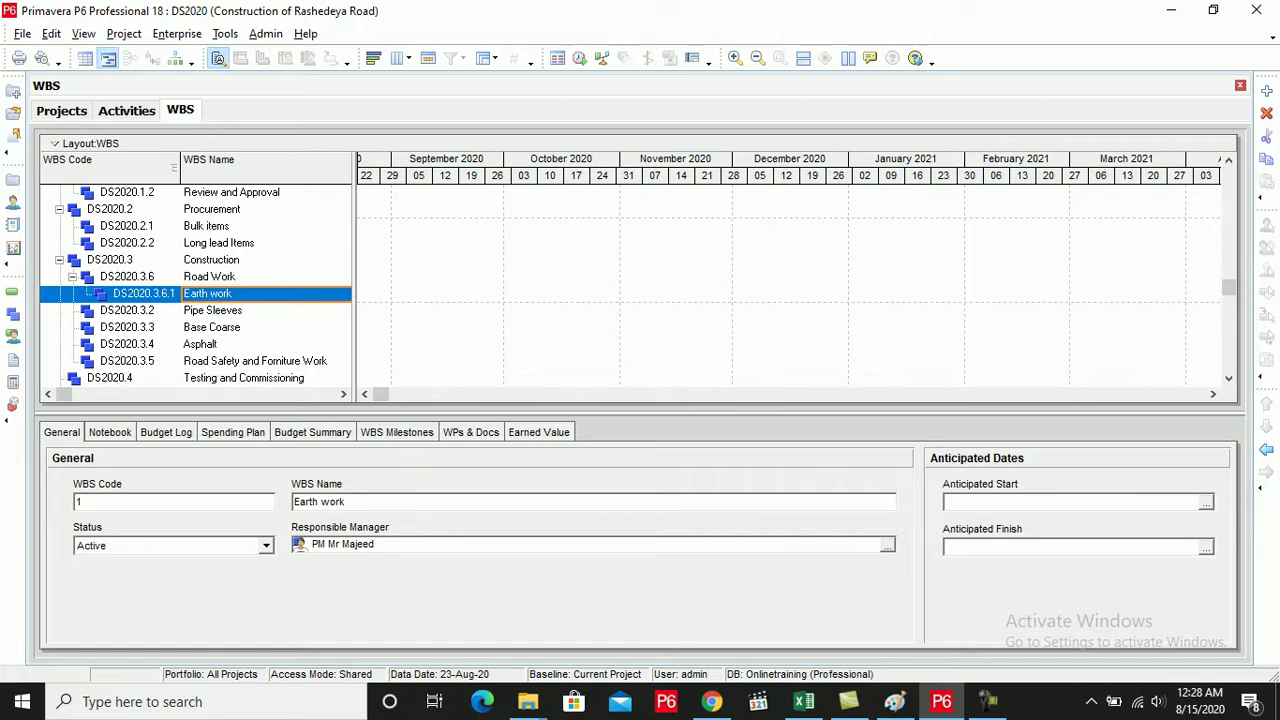
left_click(213, 311)
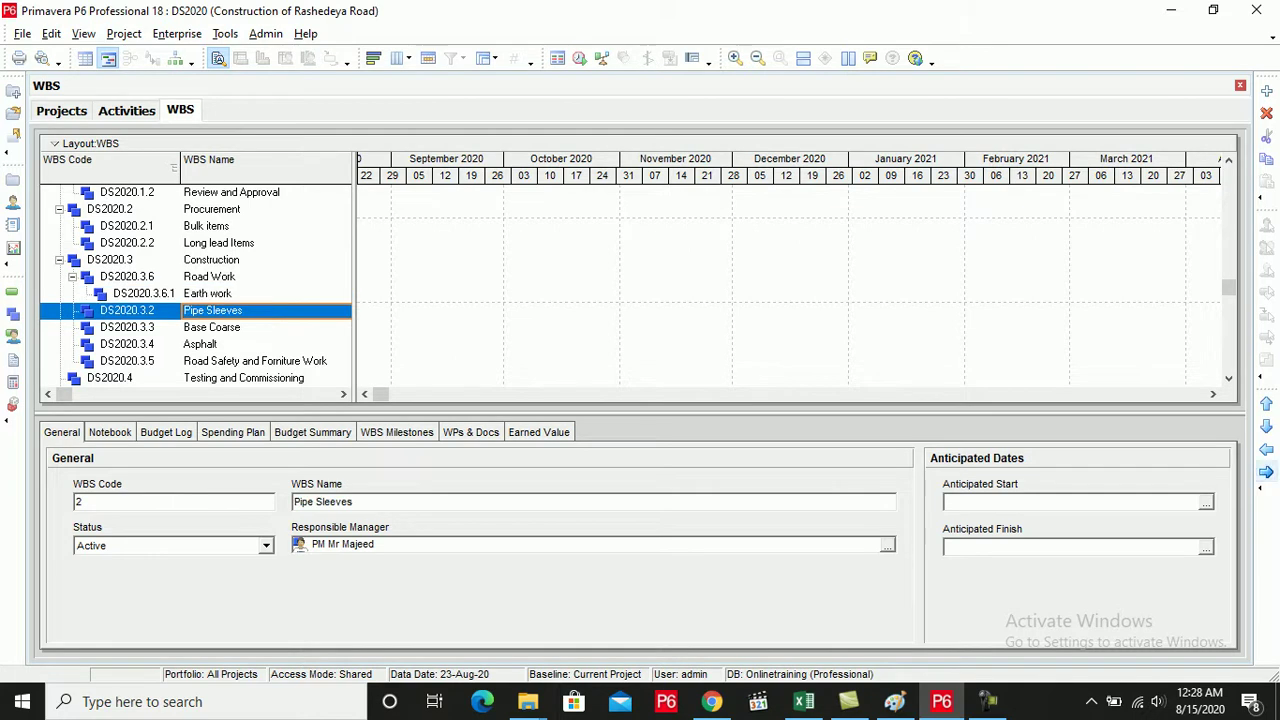
left_click(1266, 471)
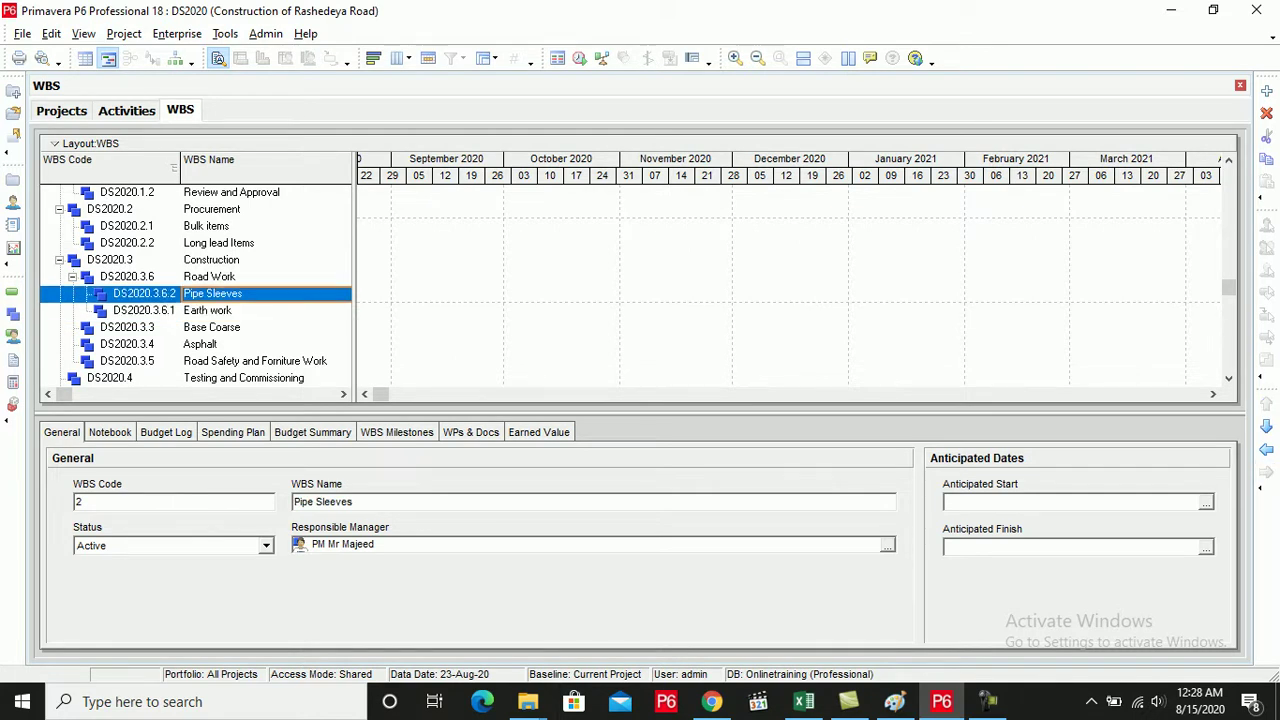
left_click(212, 328)
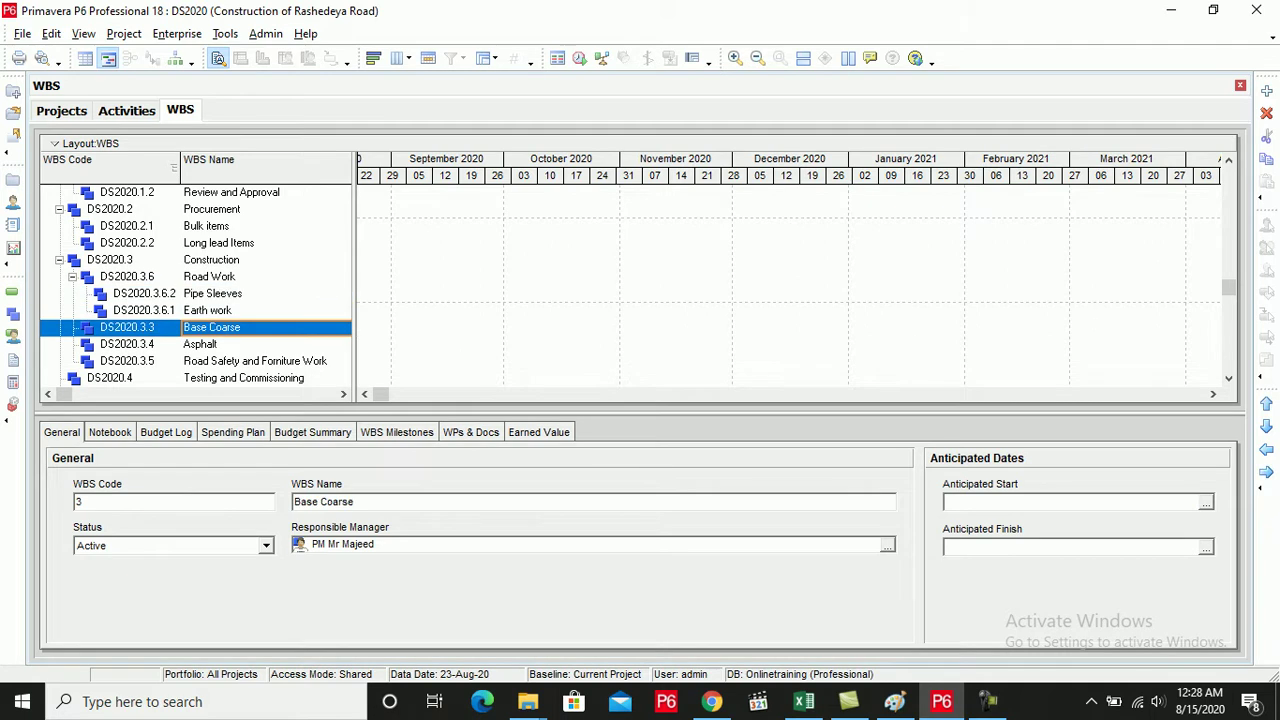
left_click(1266, 471)
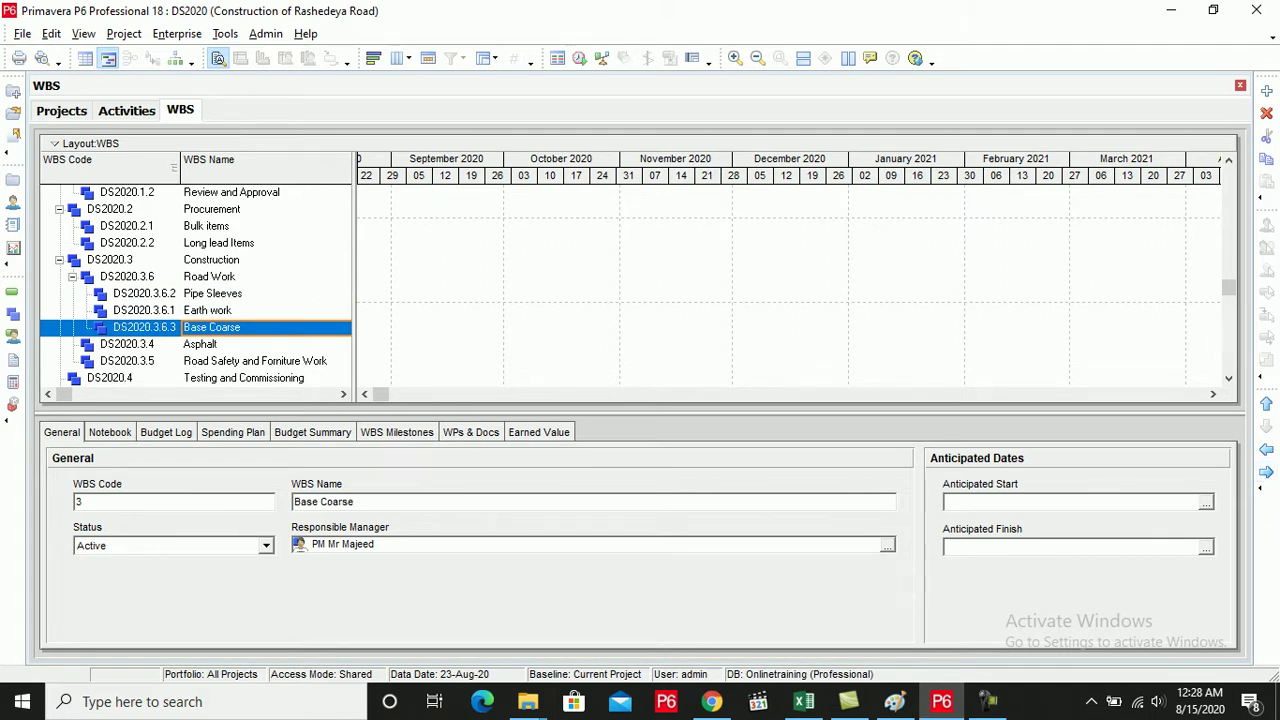
Demote Asphalt and Road Safety and Forniture Work to children of Road Work, and move Pipe Sleeves below Earth work
left_click(202, 344)
left_click(1266, 471)
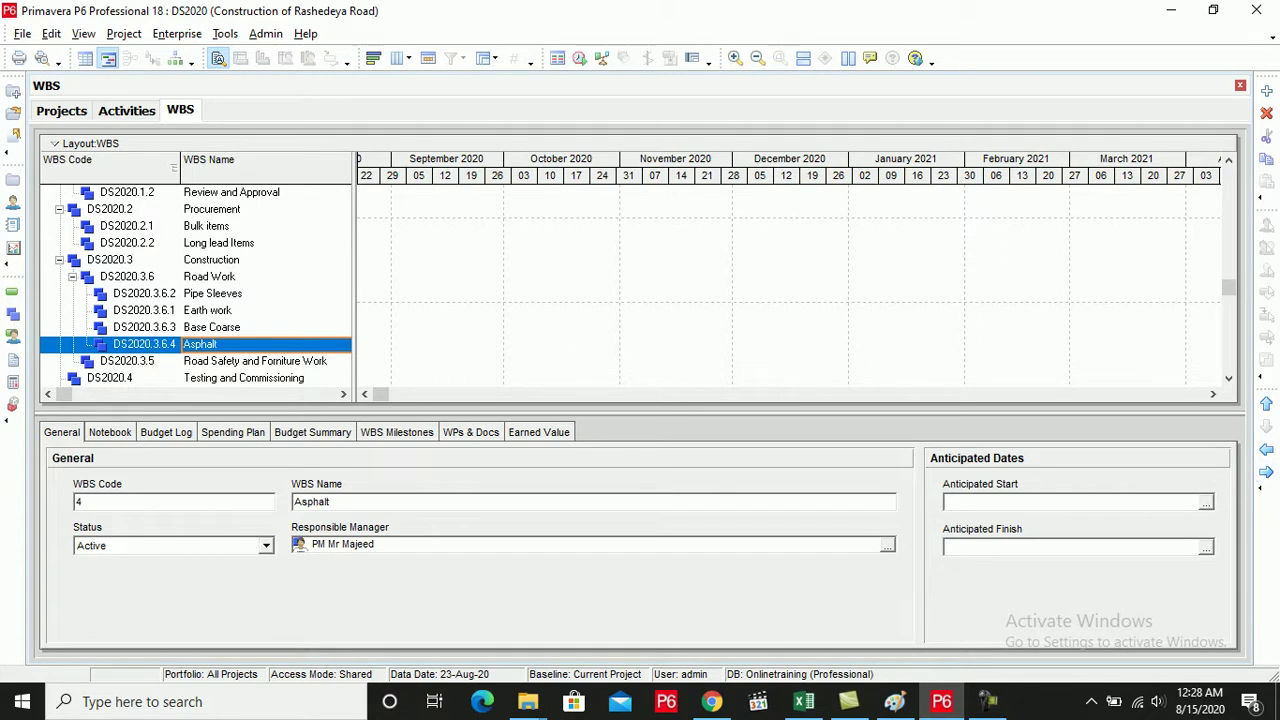
left_click(210, 361)
left_click(1266, 471)
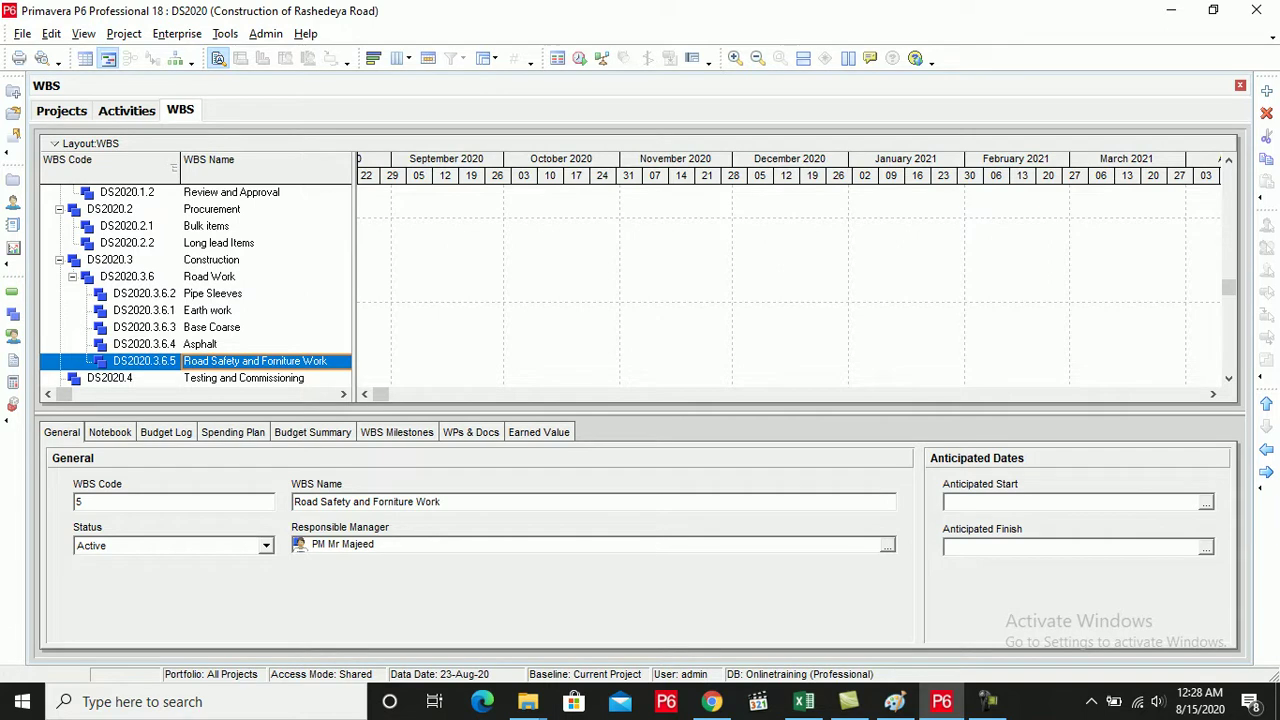
left_click(213, 294)
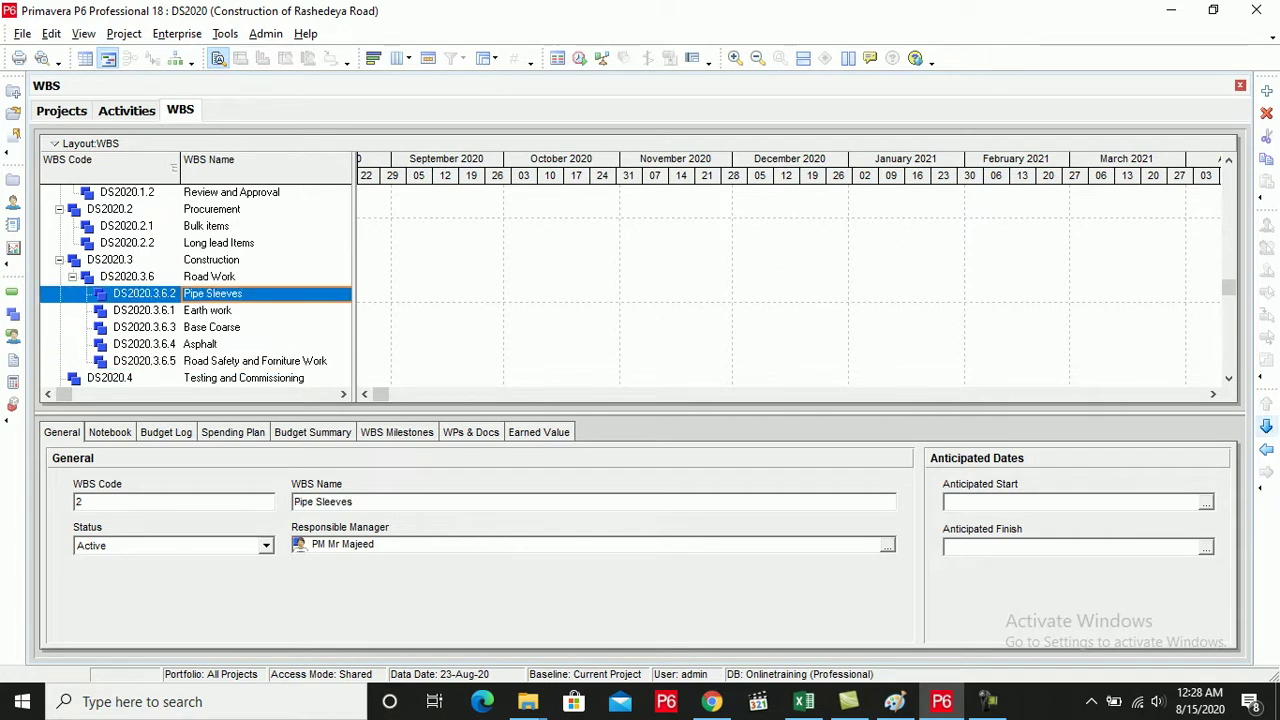
left_click(1266, 426)
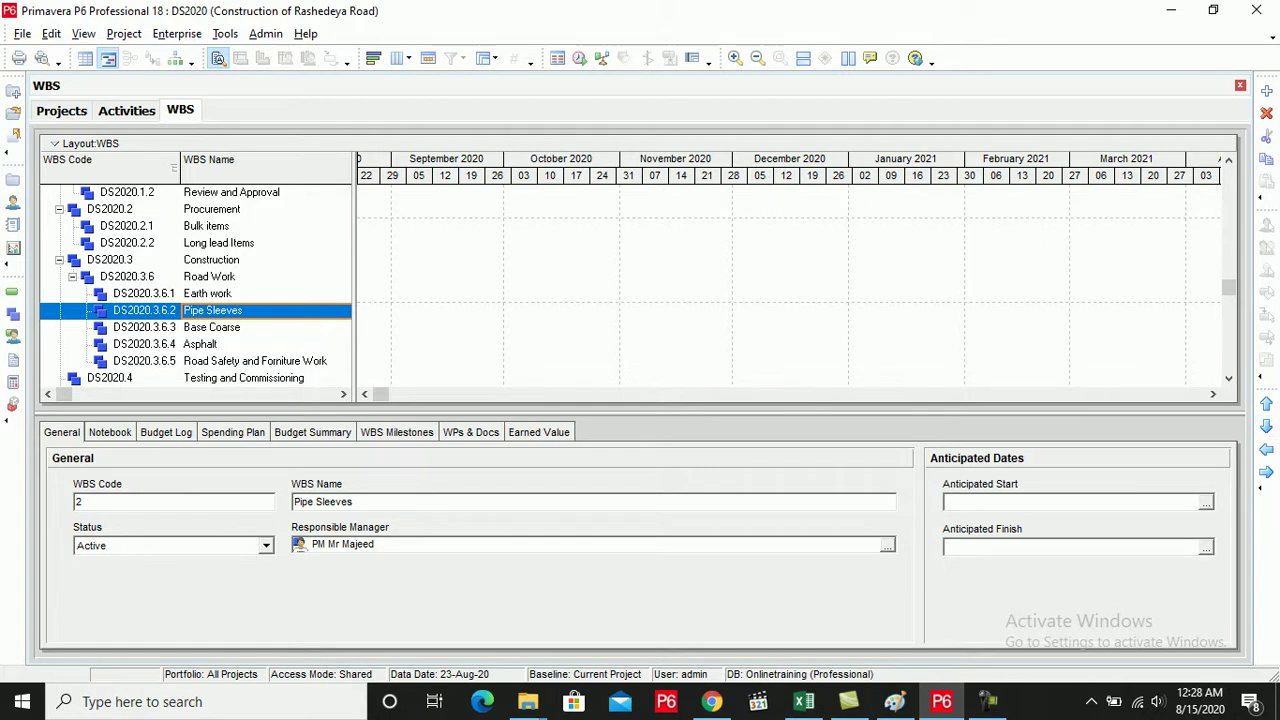
Add another child WBS element under Construction, check the outline in Excel, and name the element Storm Water Drainage System
left_click(112, 260)
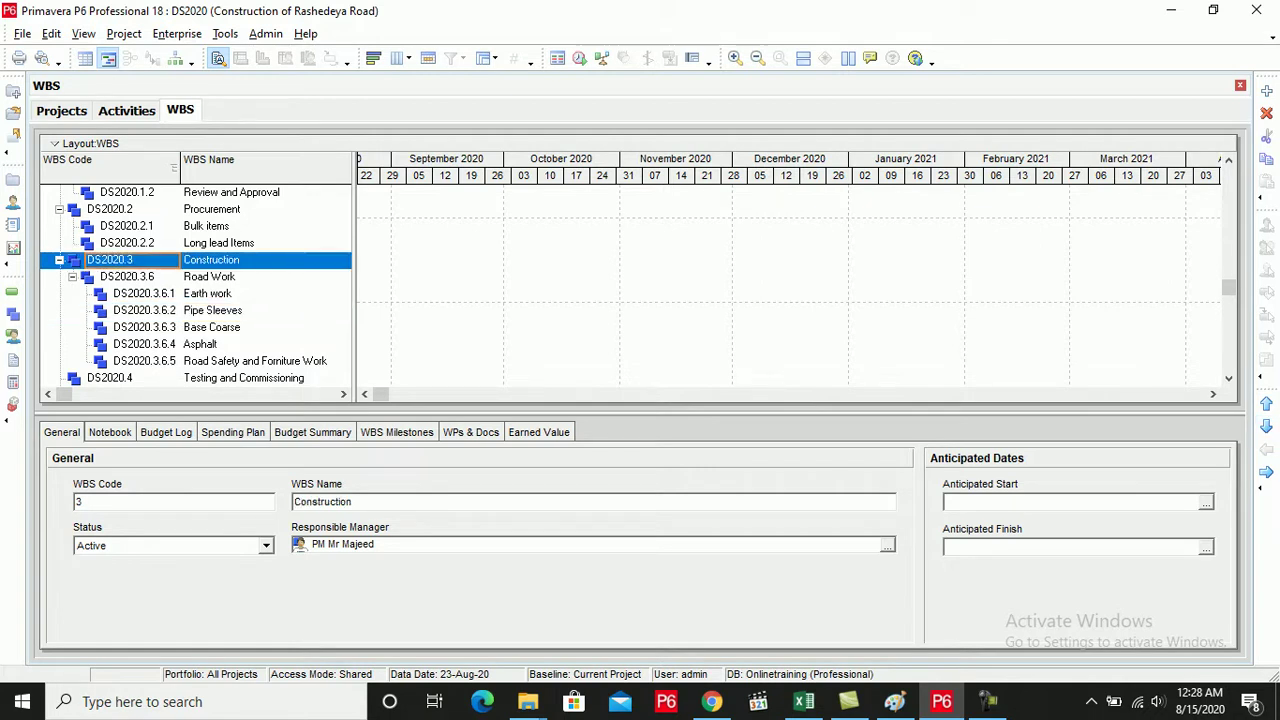
left_click(1266, 90)
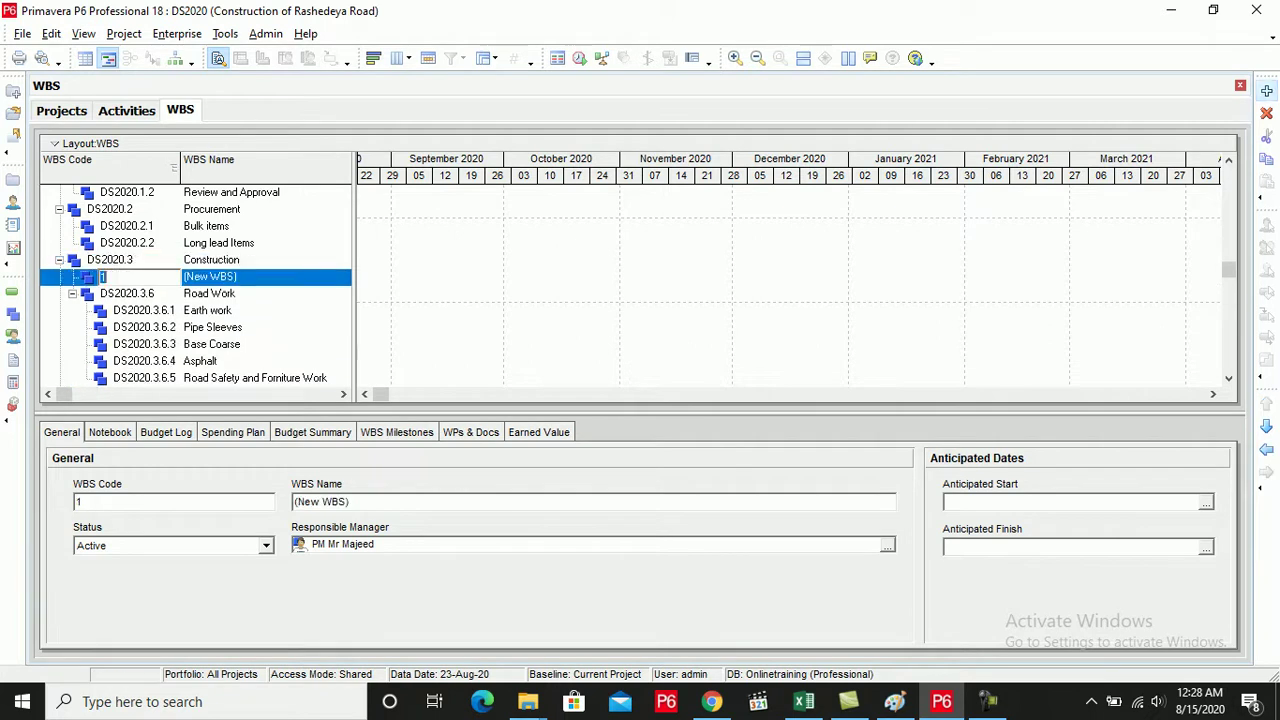
key("alt+Tab")
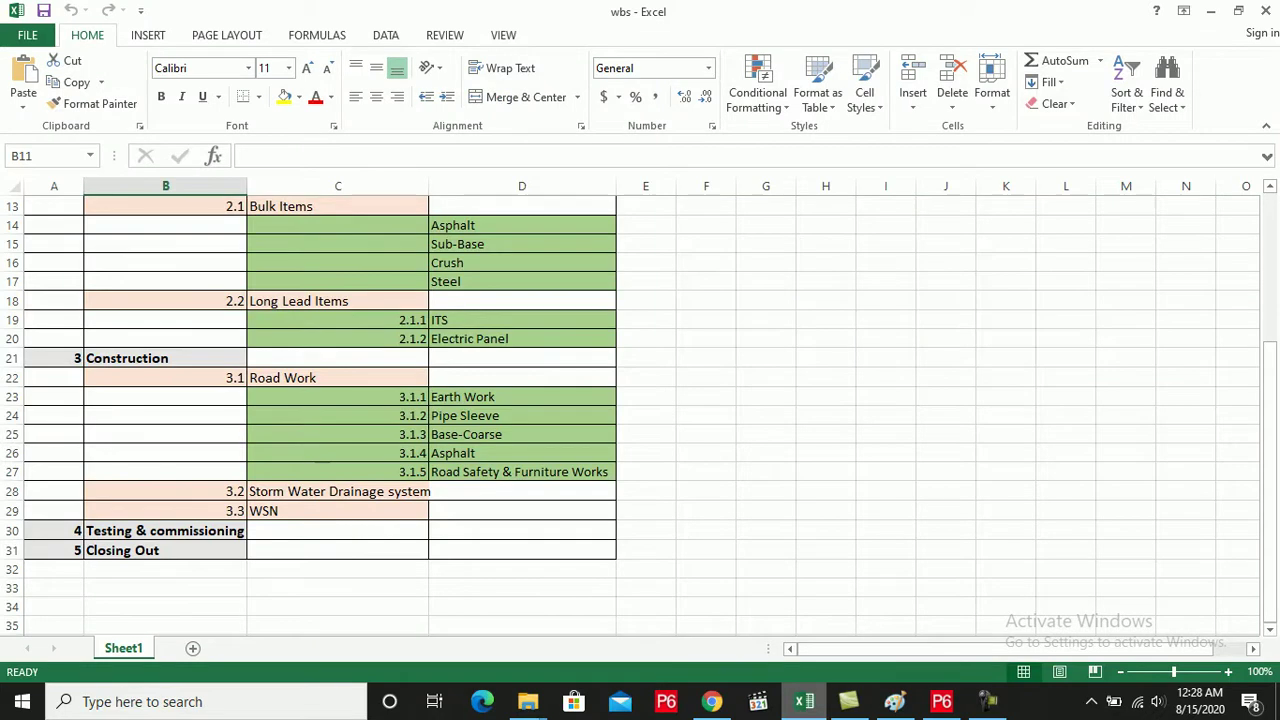
key("alt+Tab")
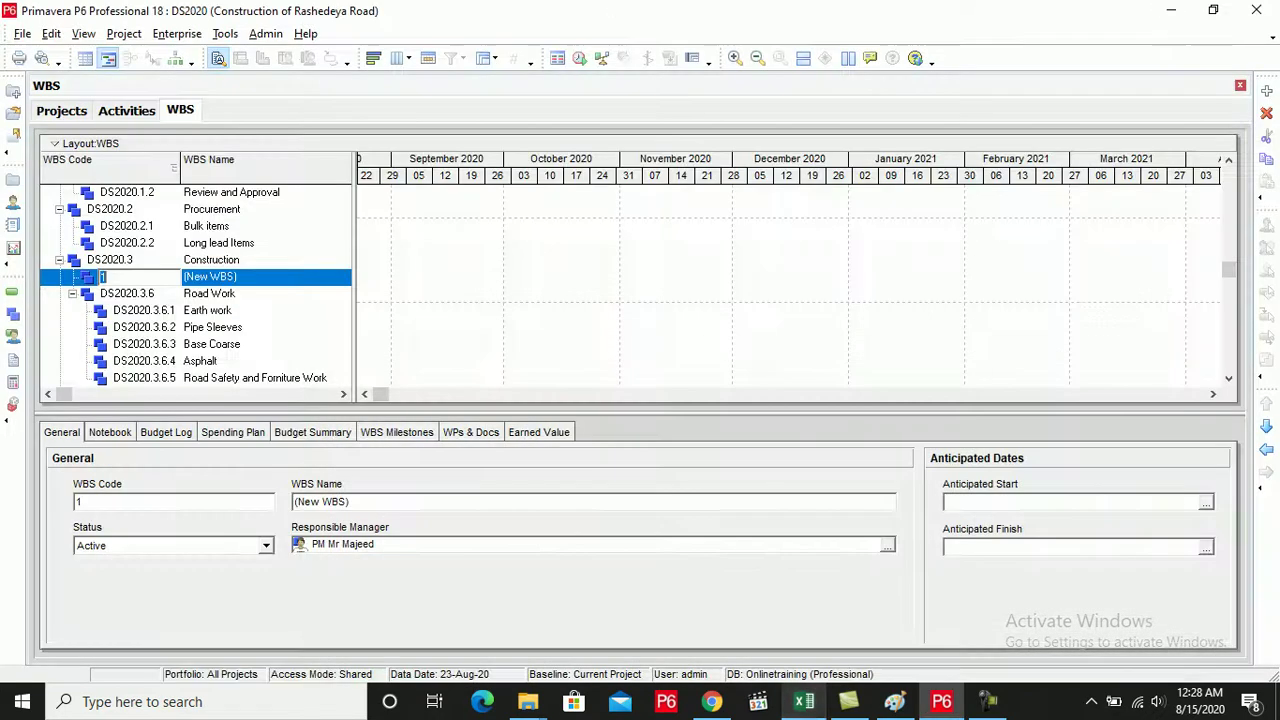
key("Return")
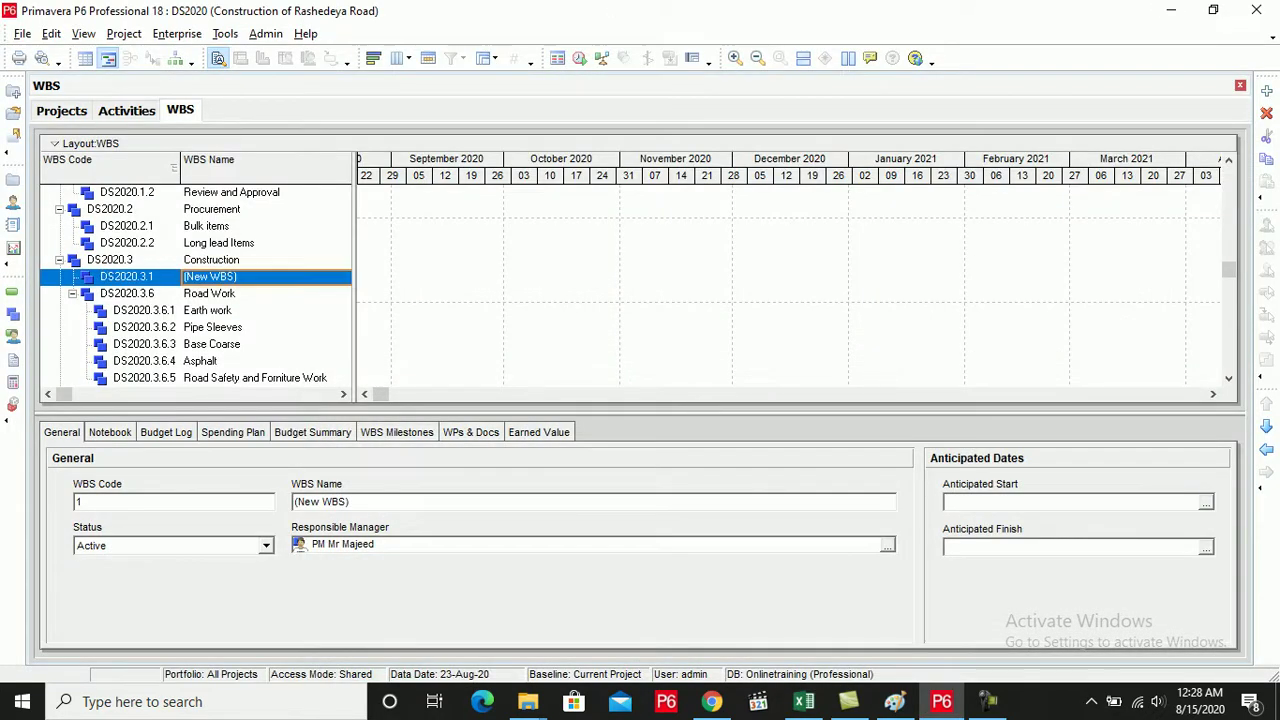
type("St")
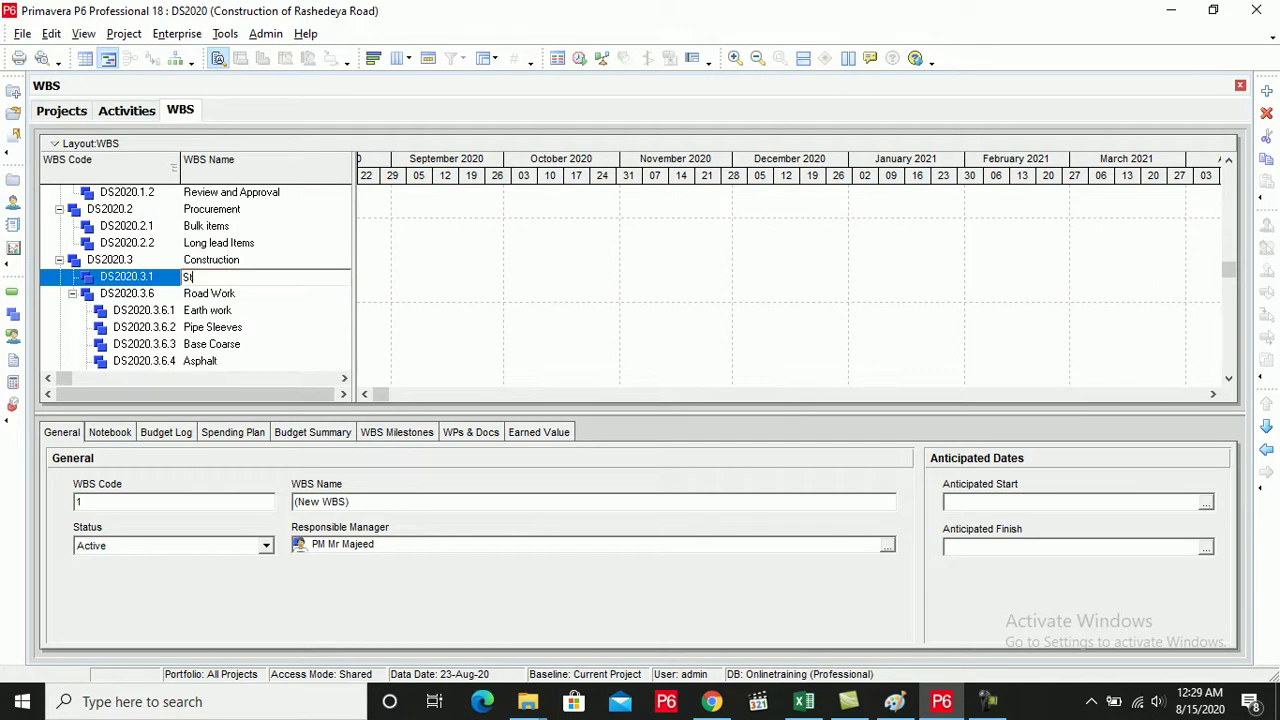
type("orm Water Drainage System")
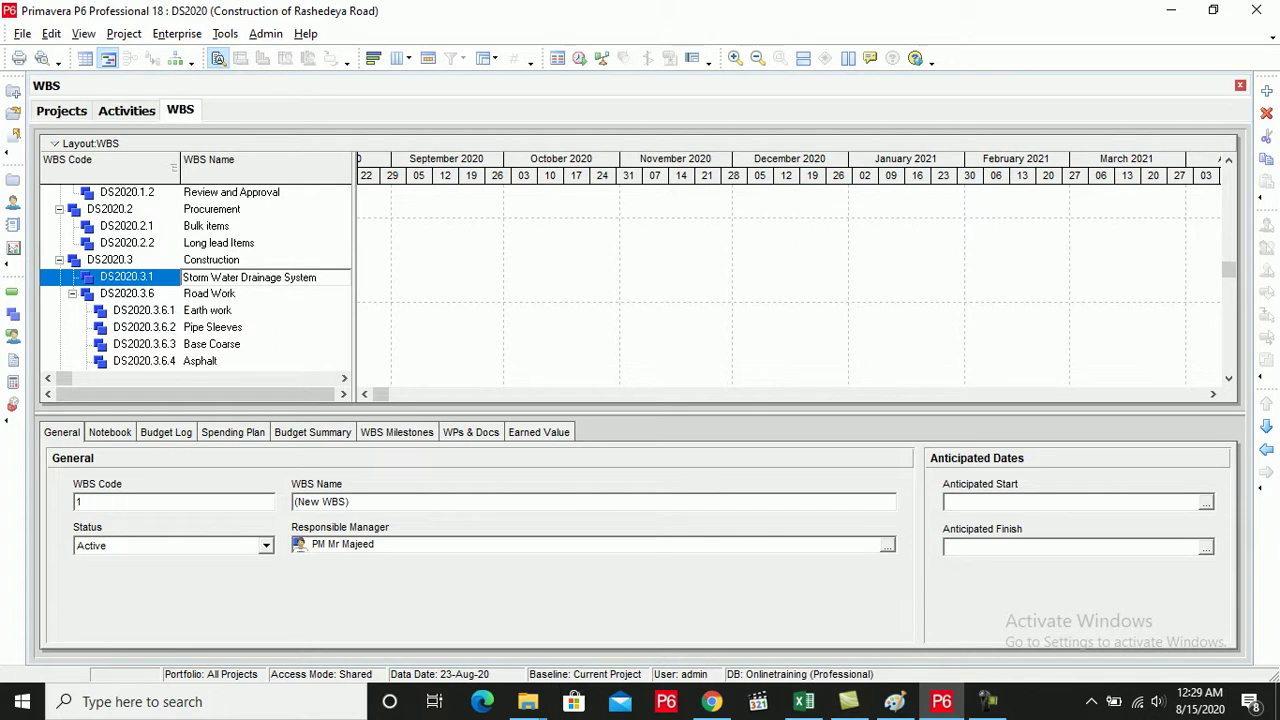
key("Return")
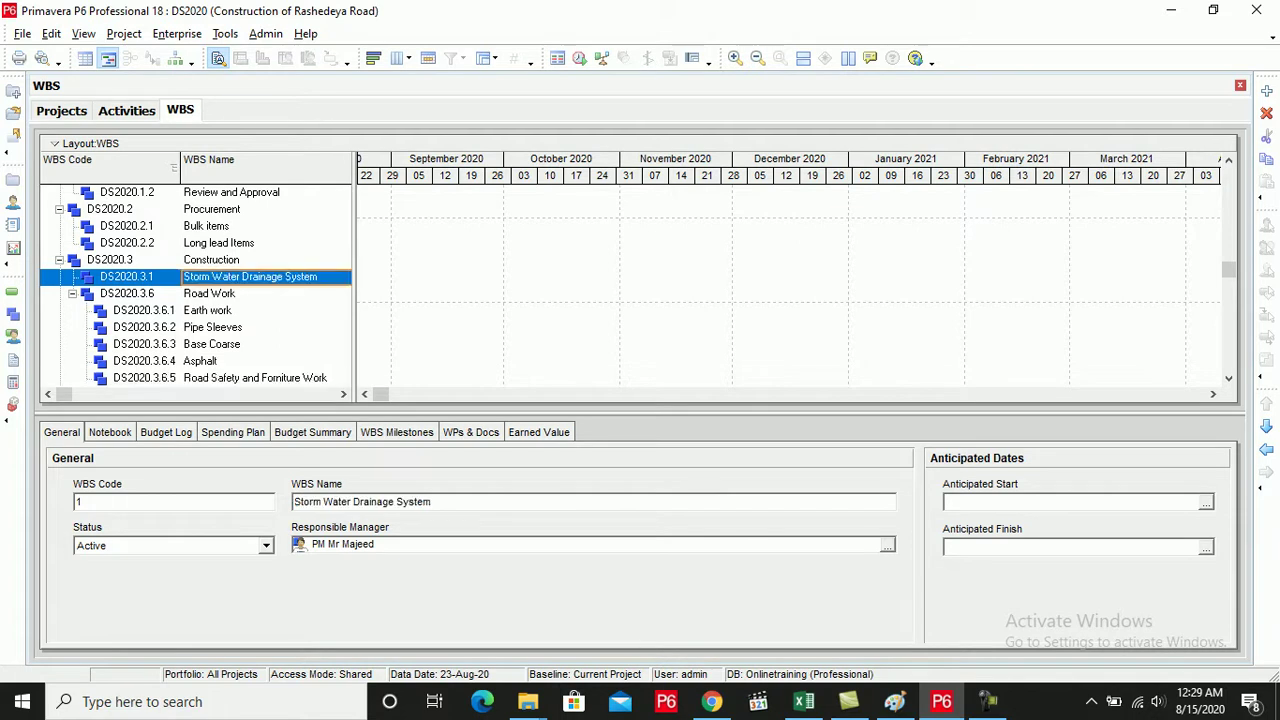
Add another WBS element, promote it to sit directly under Construction beside Storm Water Drainage System, and name it WSN
left_click(1267, 91)
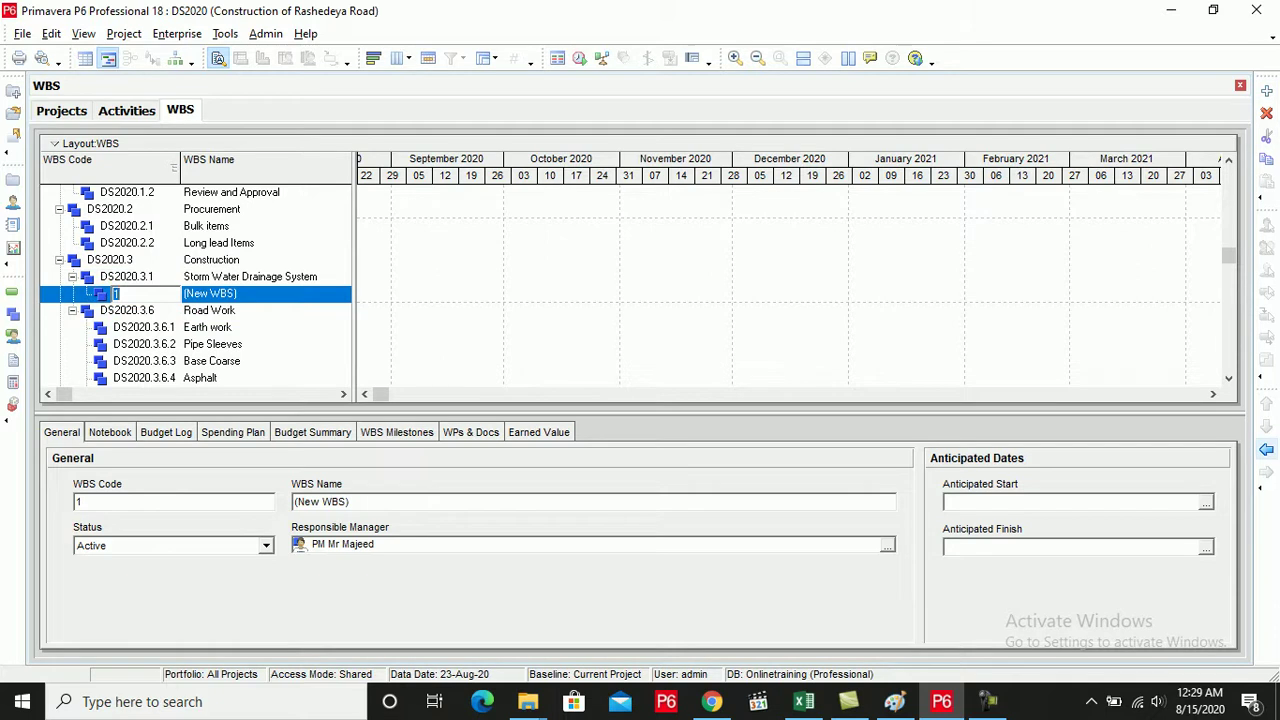
left_click(1267, 450)
left_click(235, 294)
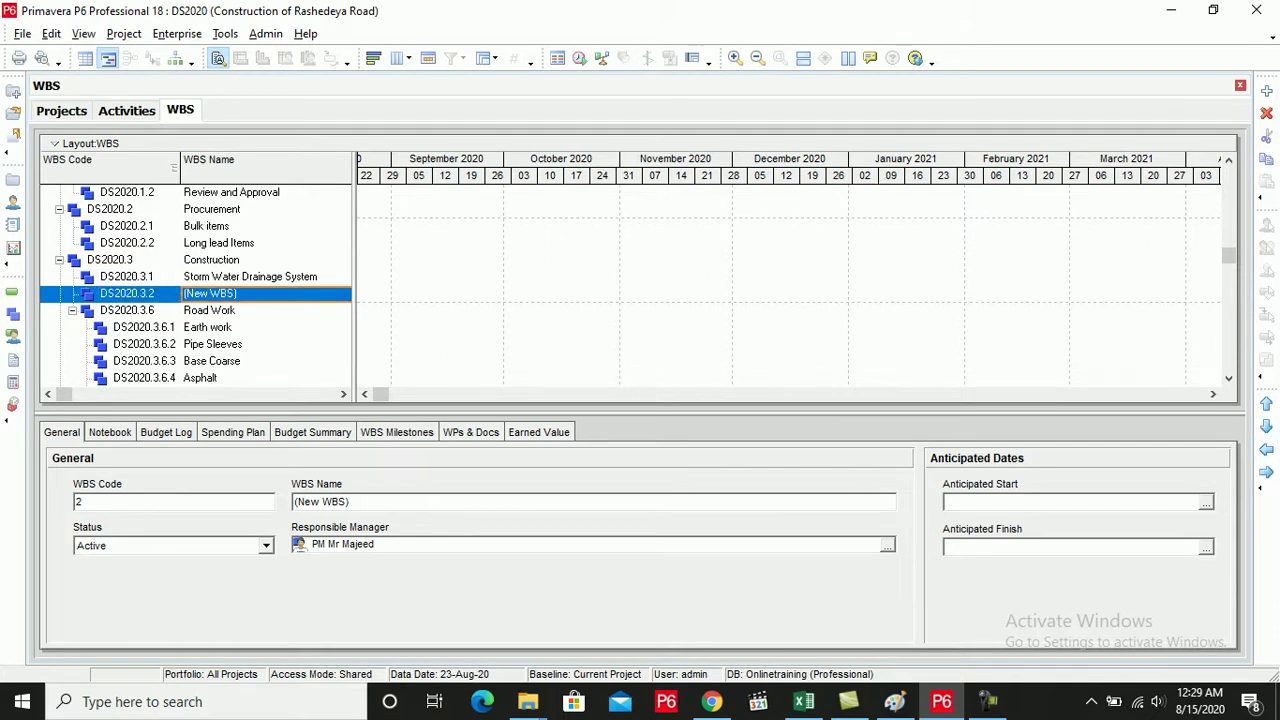
key("BackSpace")
type("WSN")
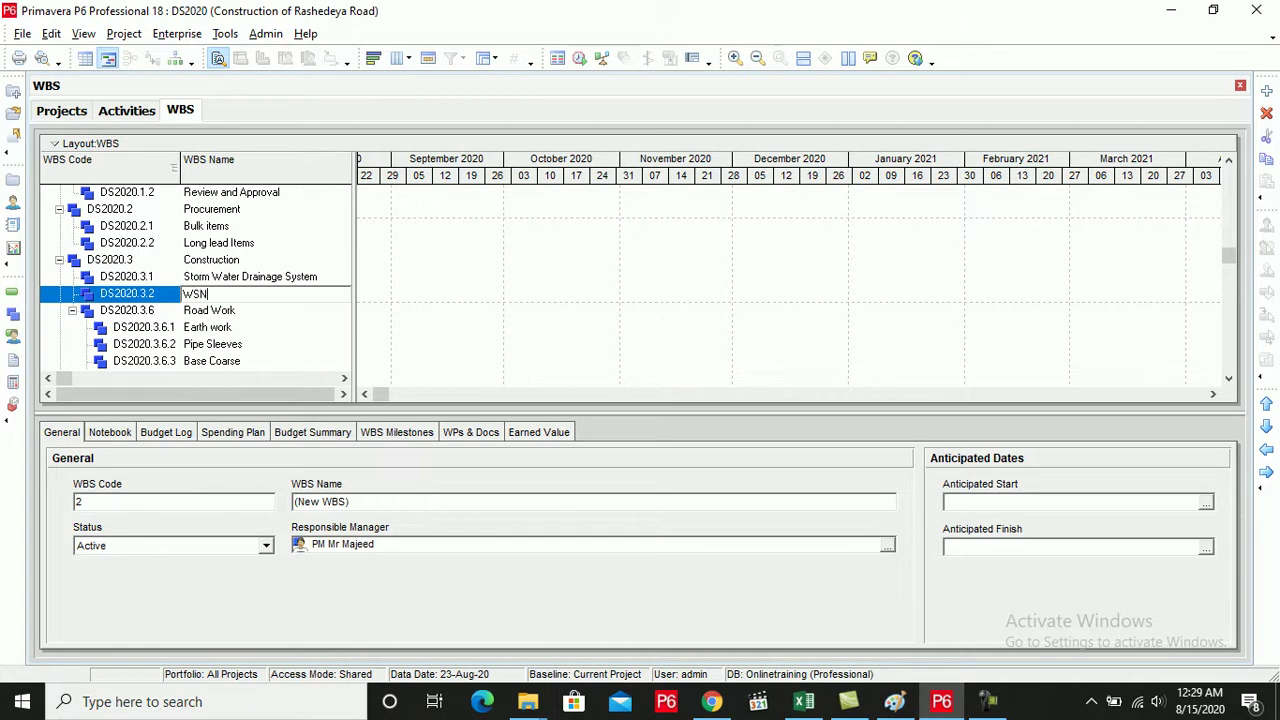
key("Return")
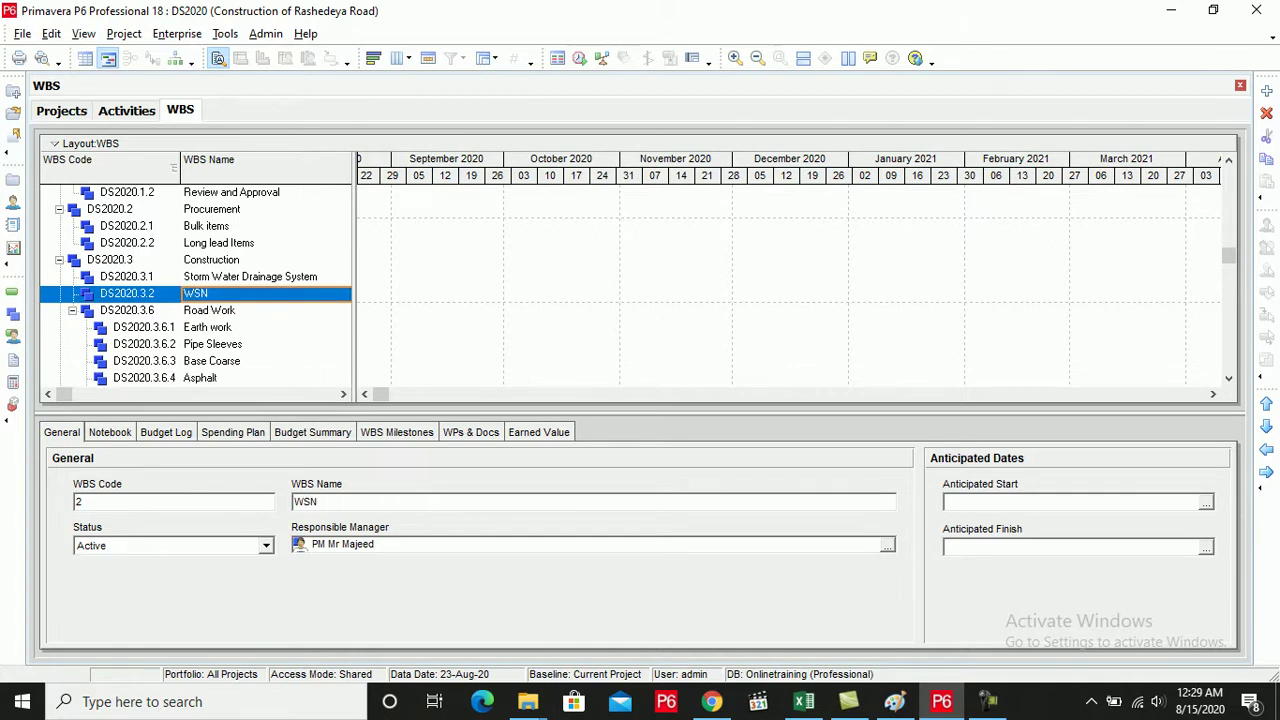
Move Storm Water Drainage System and WSN below Road Work within Construction, with WSN placed above Storm Water Drainage System
left_click(250, 277)
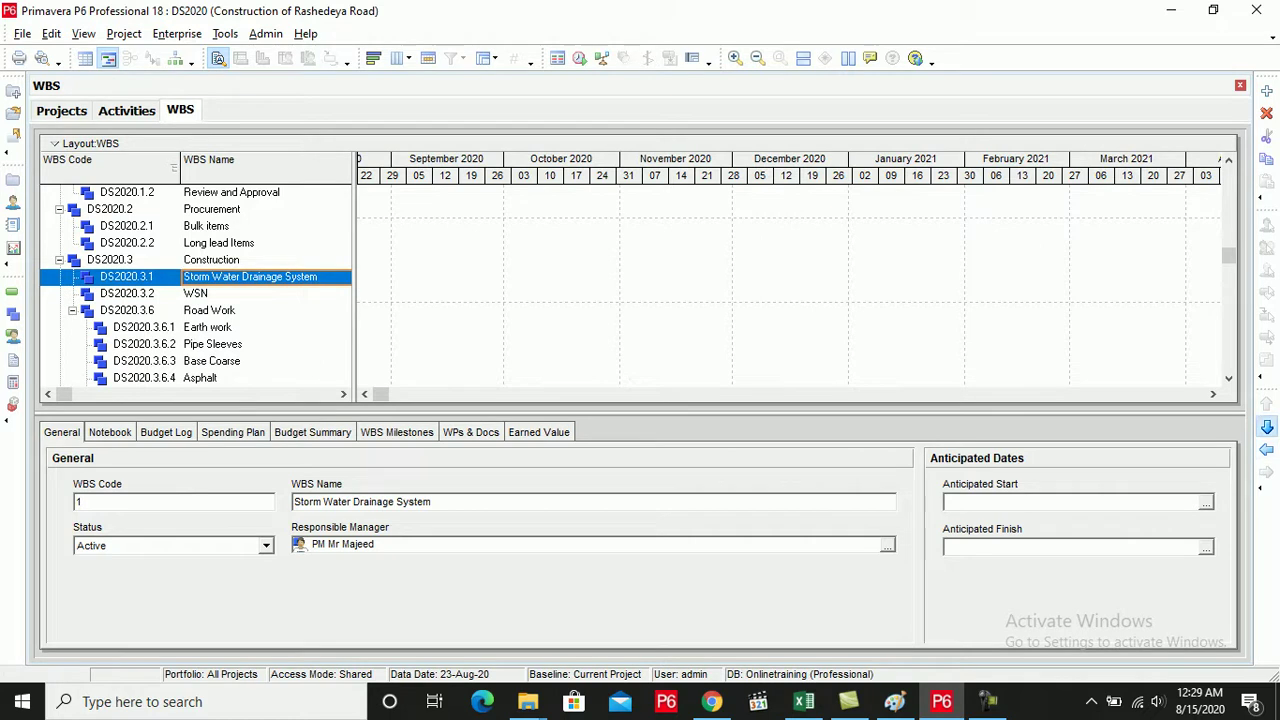
left_click(1266, 426)
left_click(1266, 426)
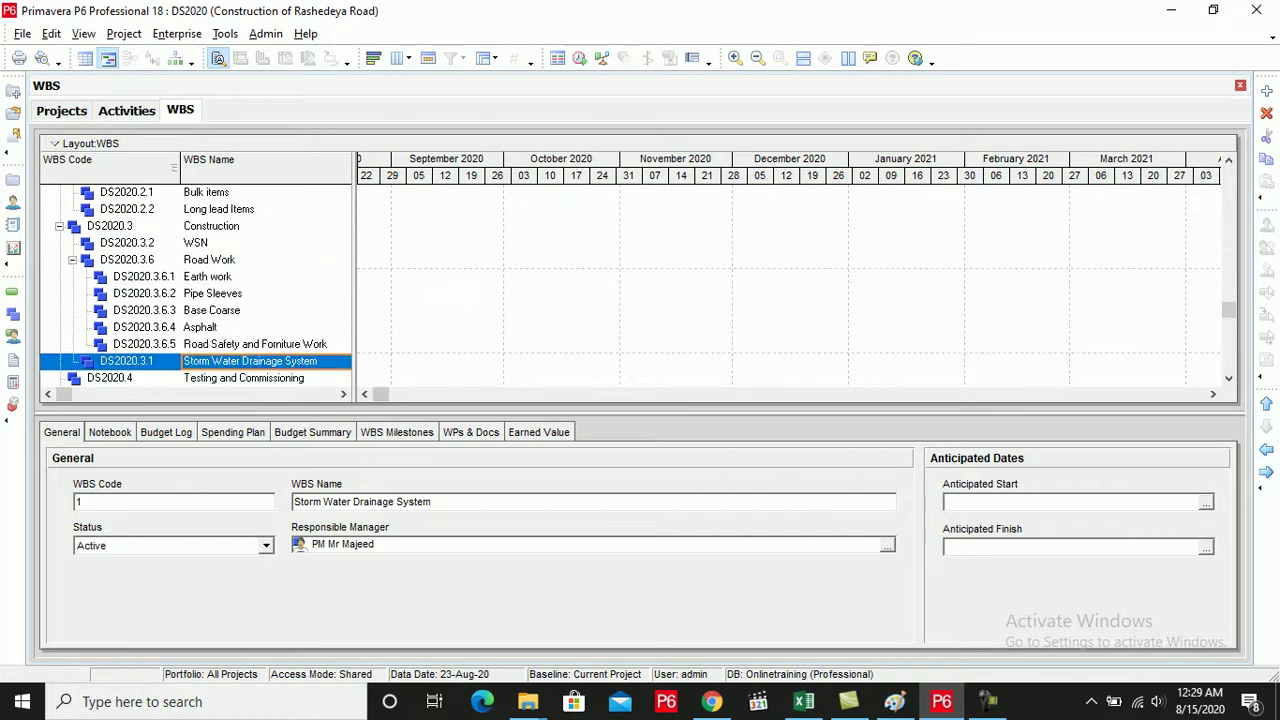
left_click(230, 243)
left_click(1266, 426)
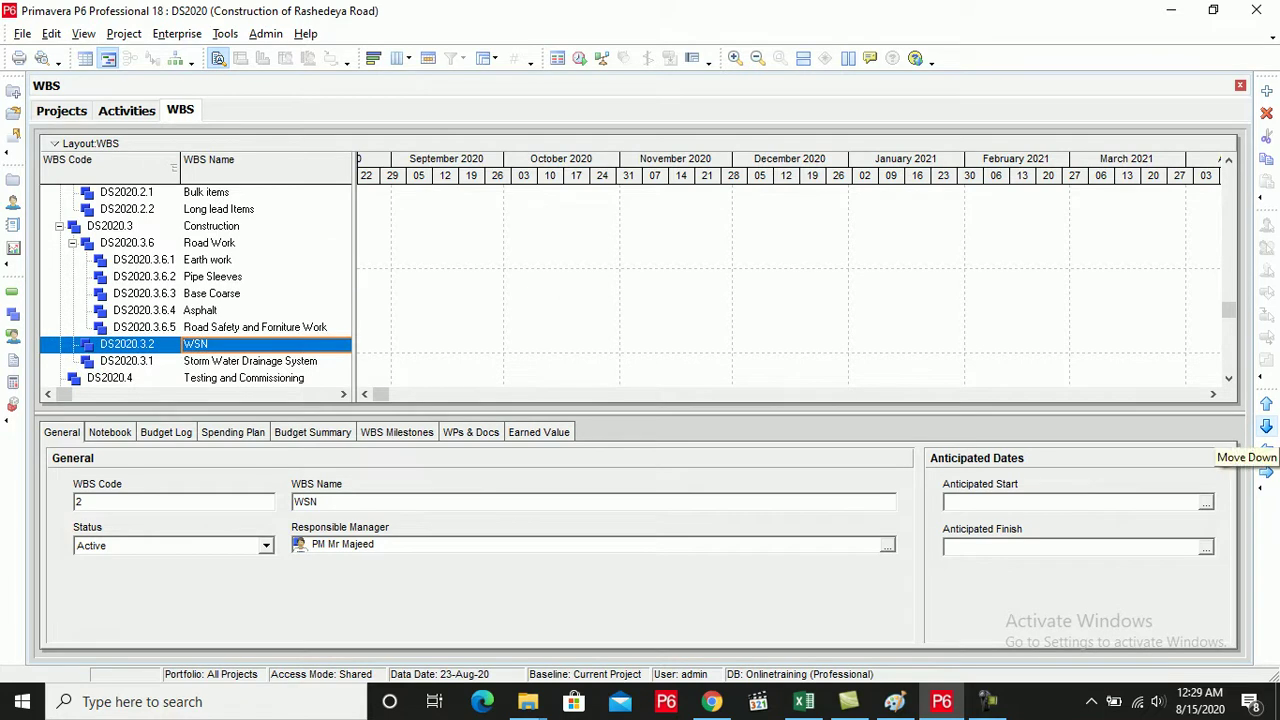